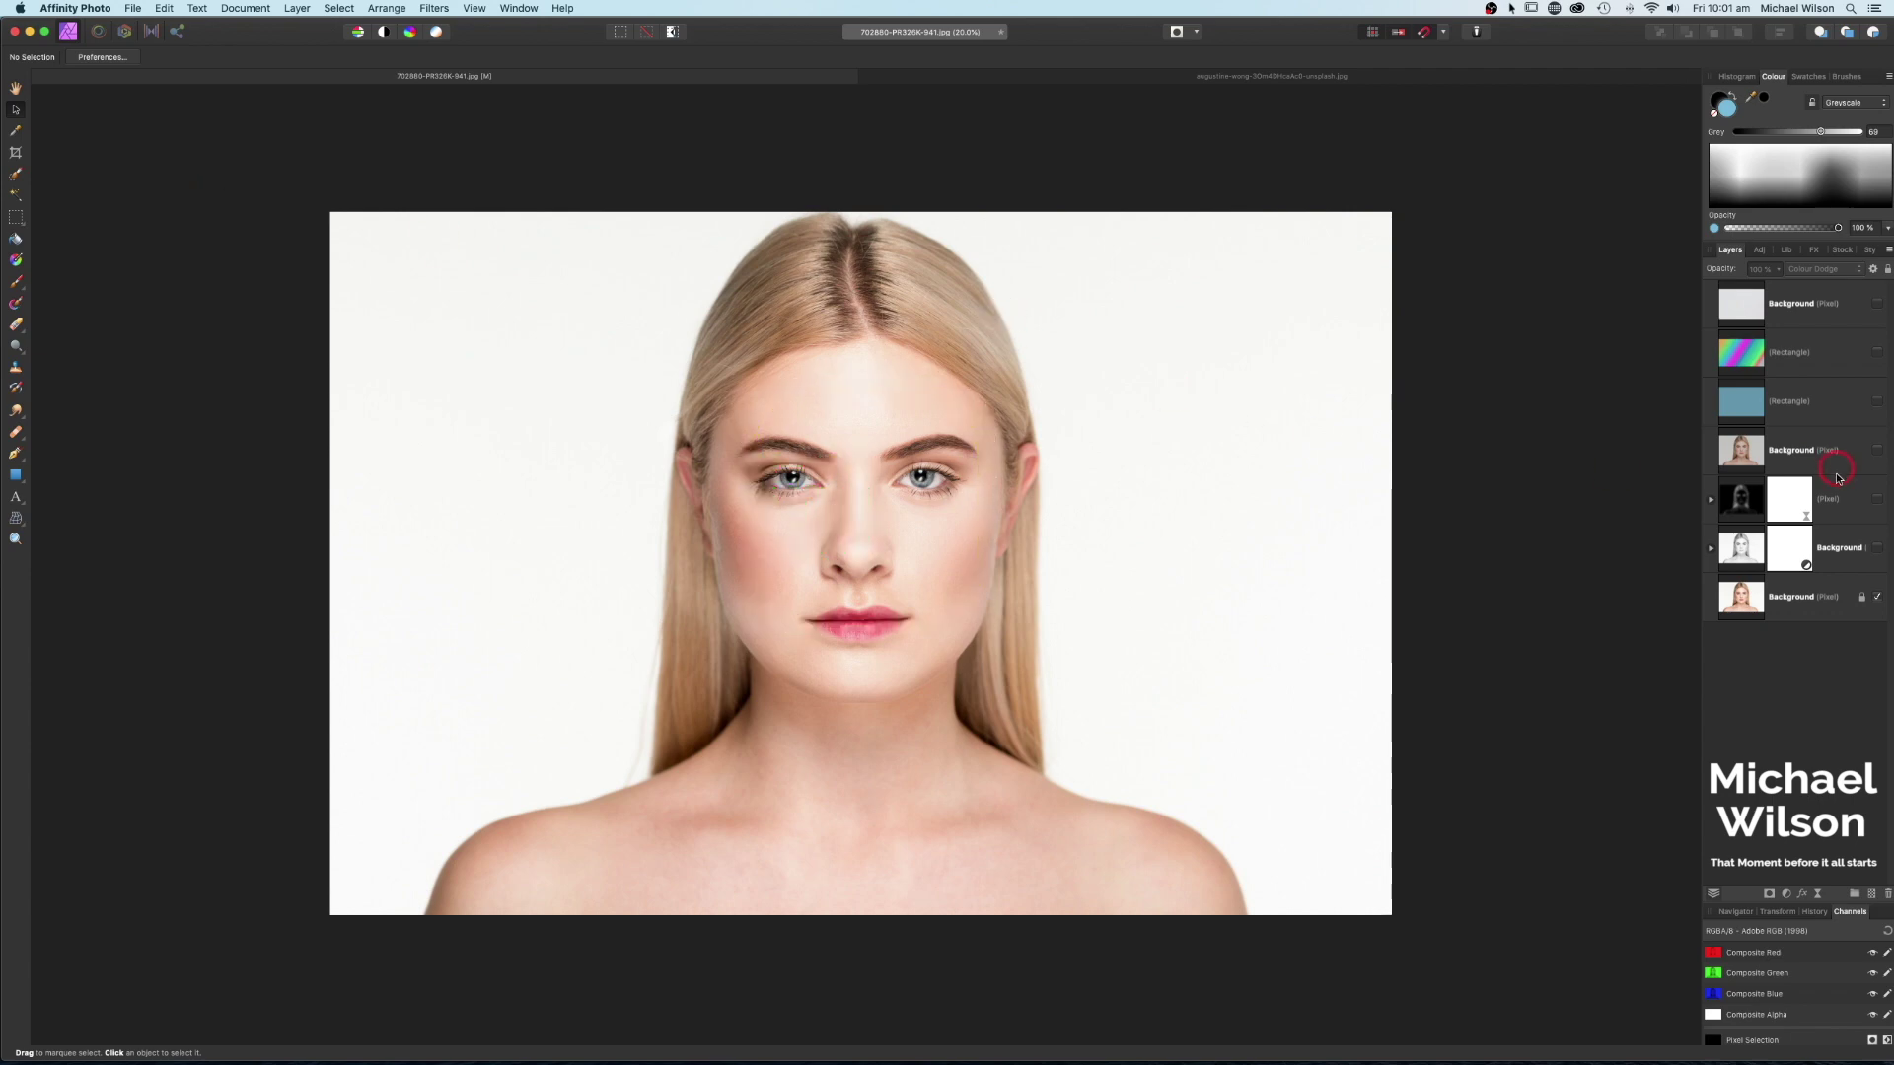
- Preview the finished effect variations by toggling the visibility of the sketch, photo colour, blue rectangle, gradient rectangle and paper texture layers in turn
{"action": "left_click", "coordinate": [1878, 550]}
{"action": "left_click", "coordinate": [1877, 500]}
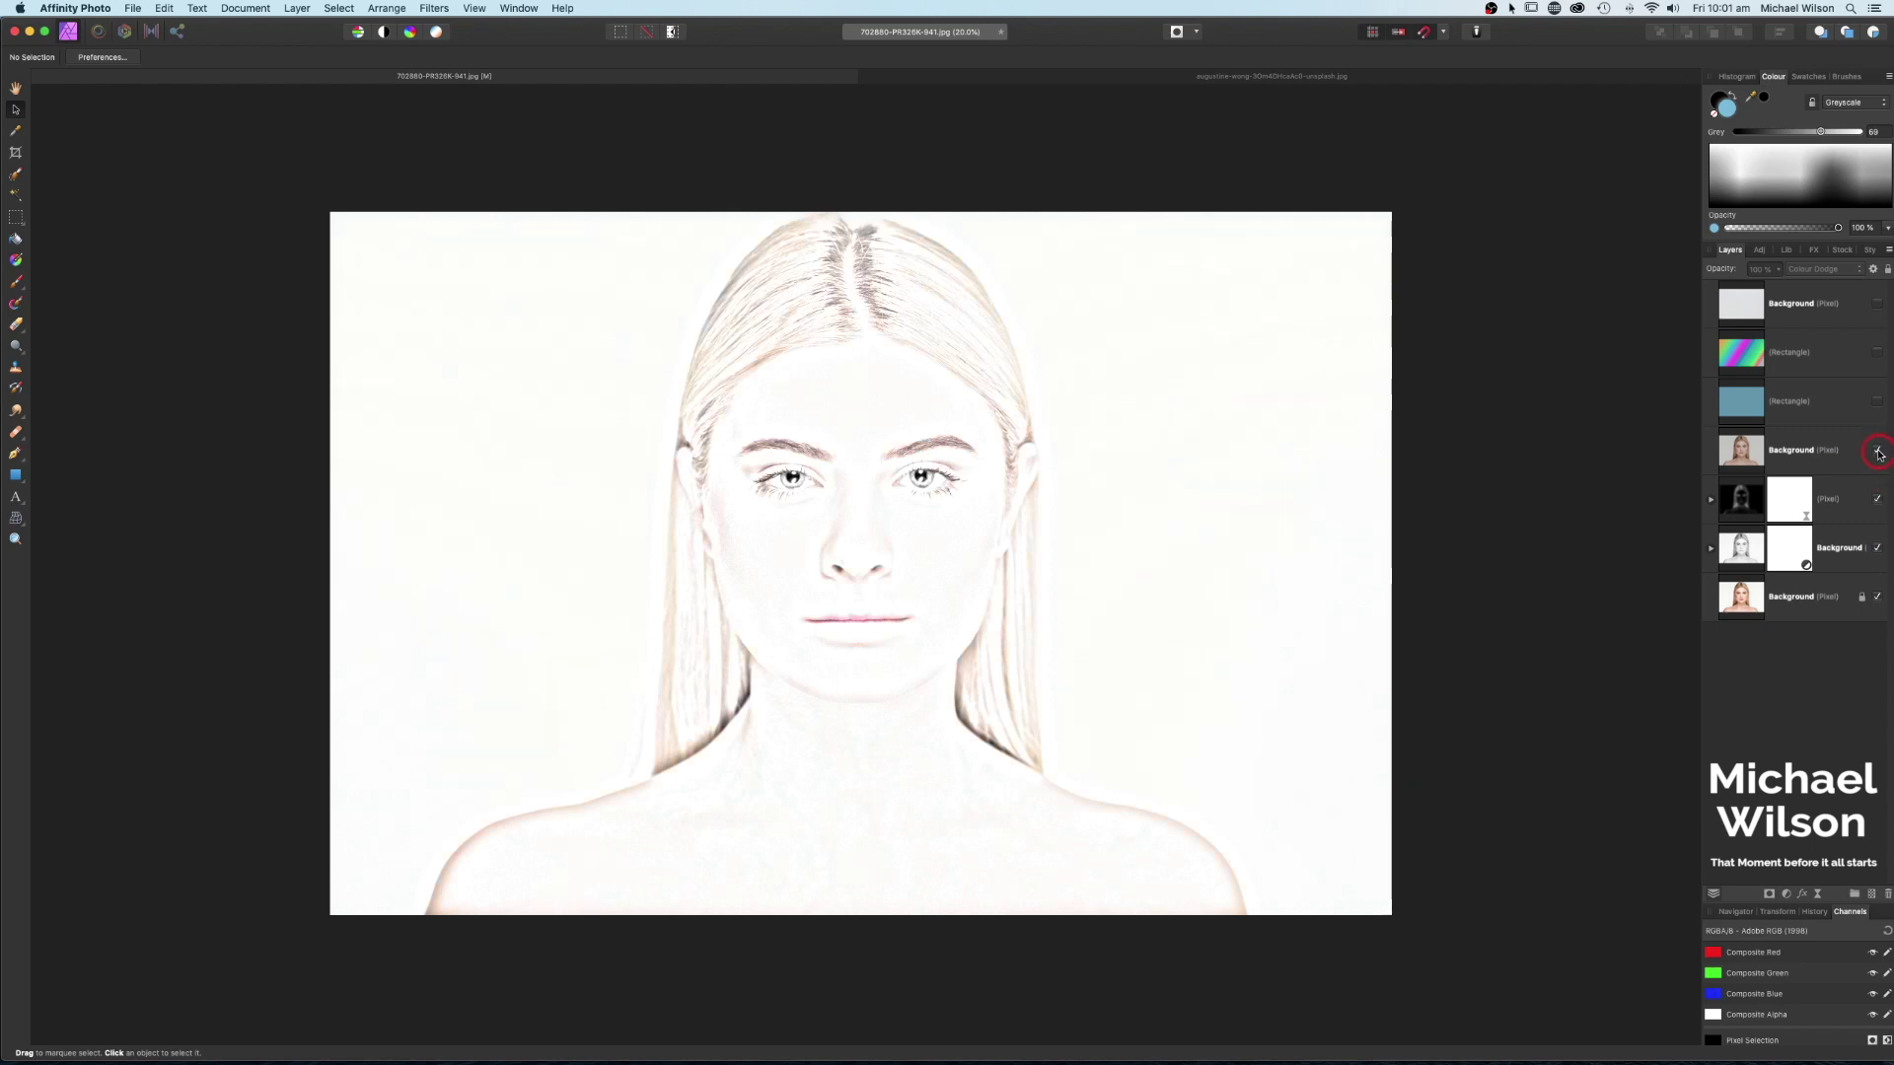
{"action": "left_click", "coordinate": [1877, 453]}
{"action": "left_click", "coordinate": [1878, 404]}
{"action": "left_click", "coordinate": [1878, 355]}
{"action": "left_click", "coordinate": [1878, 353]}
{"action": "left_click", "coordinate": [1877, 306]}
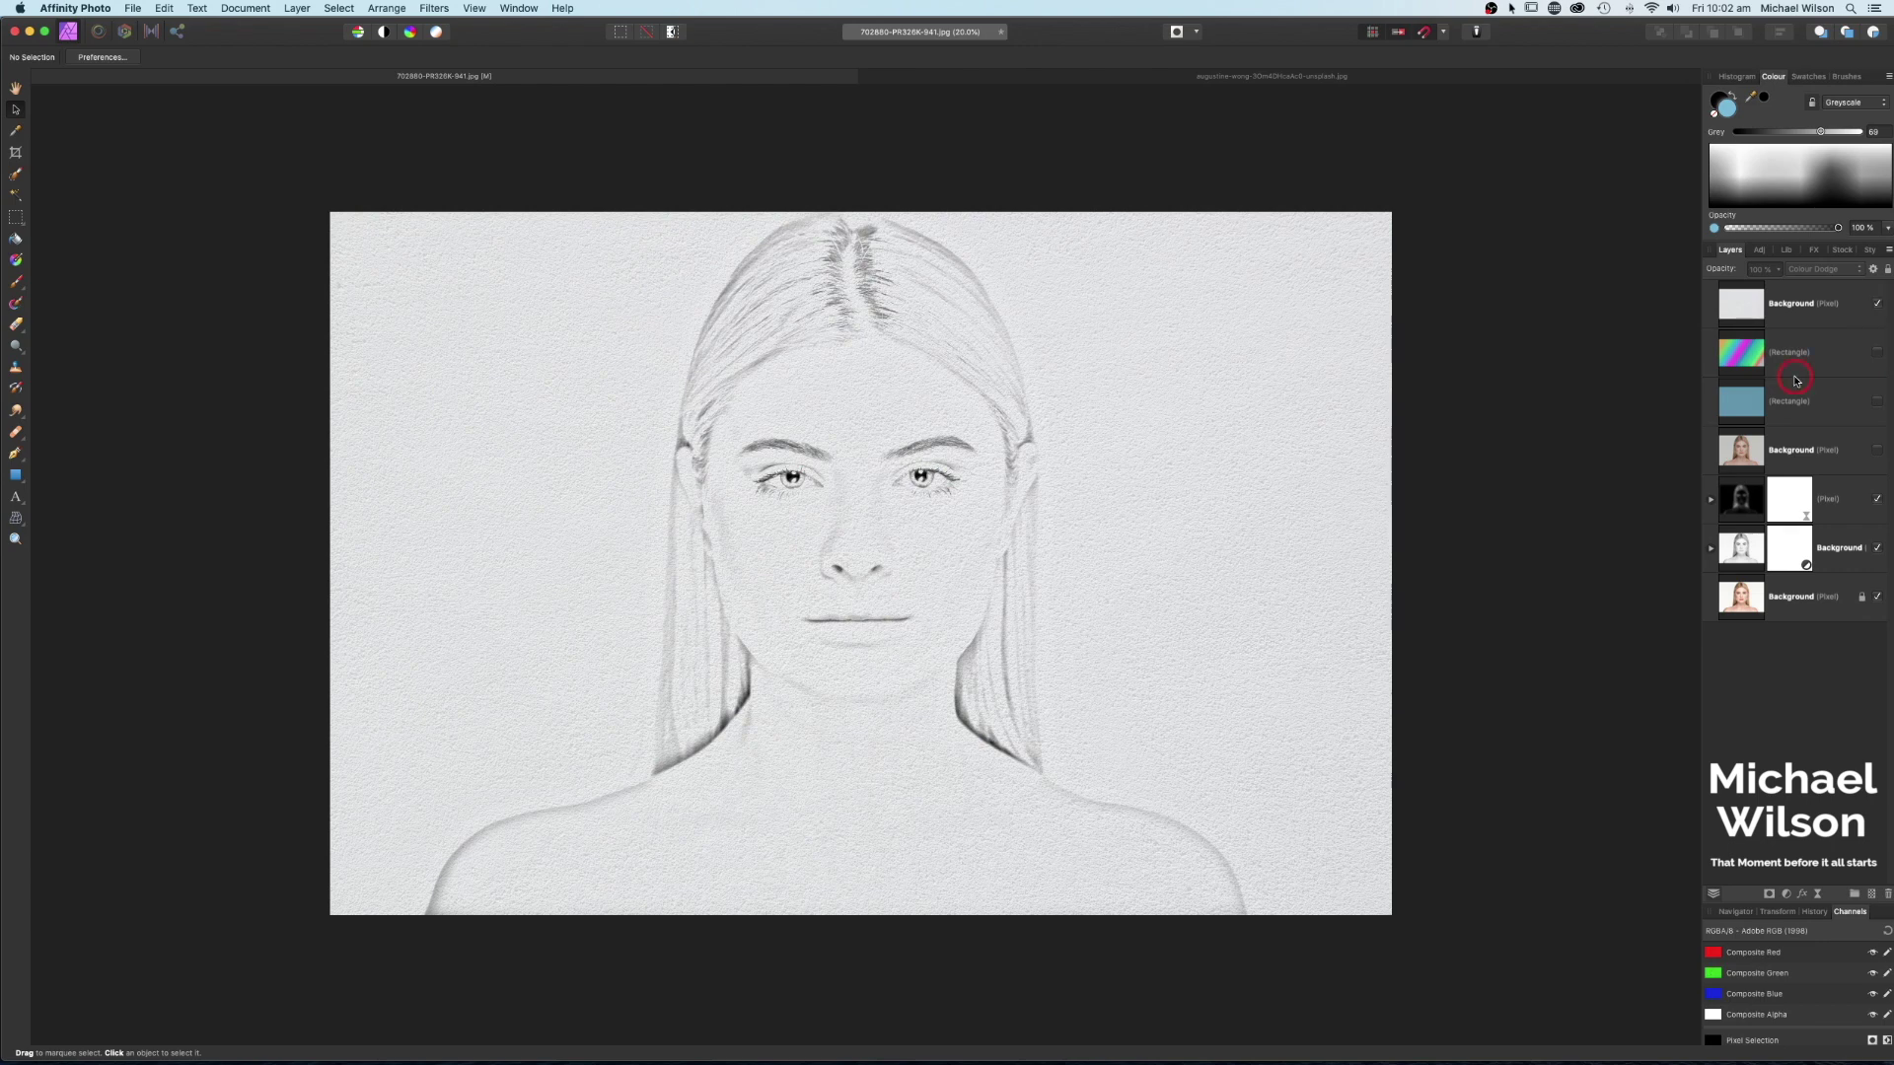
- Delete all the layers above the original locked Background photo
{"action": "left_click", "coordinate": [1747, 554]}
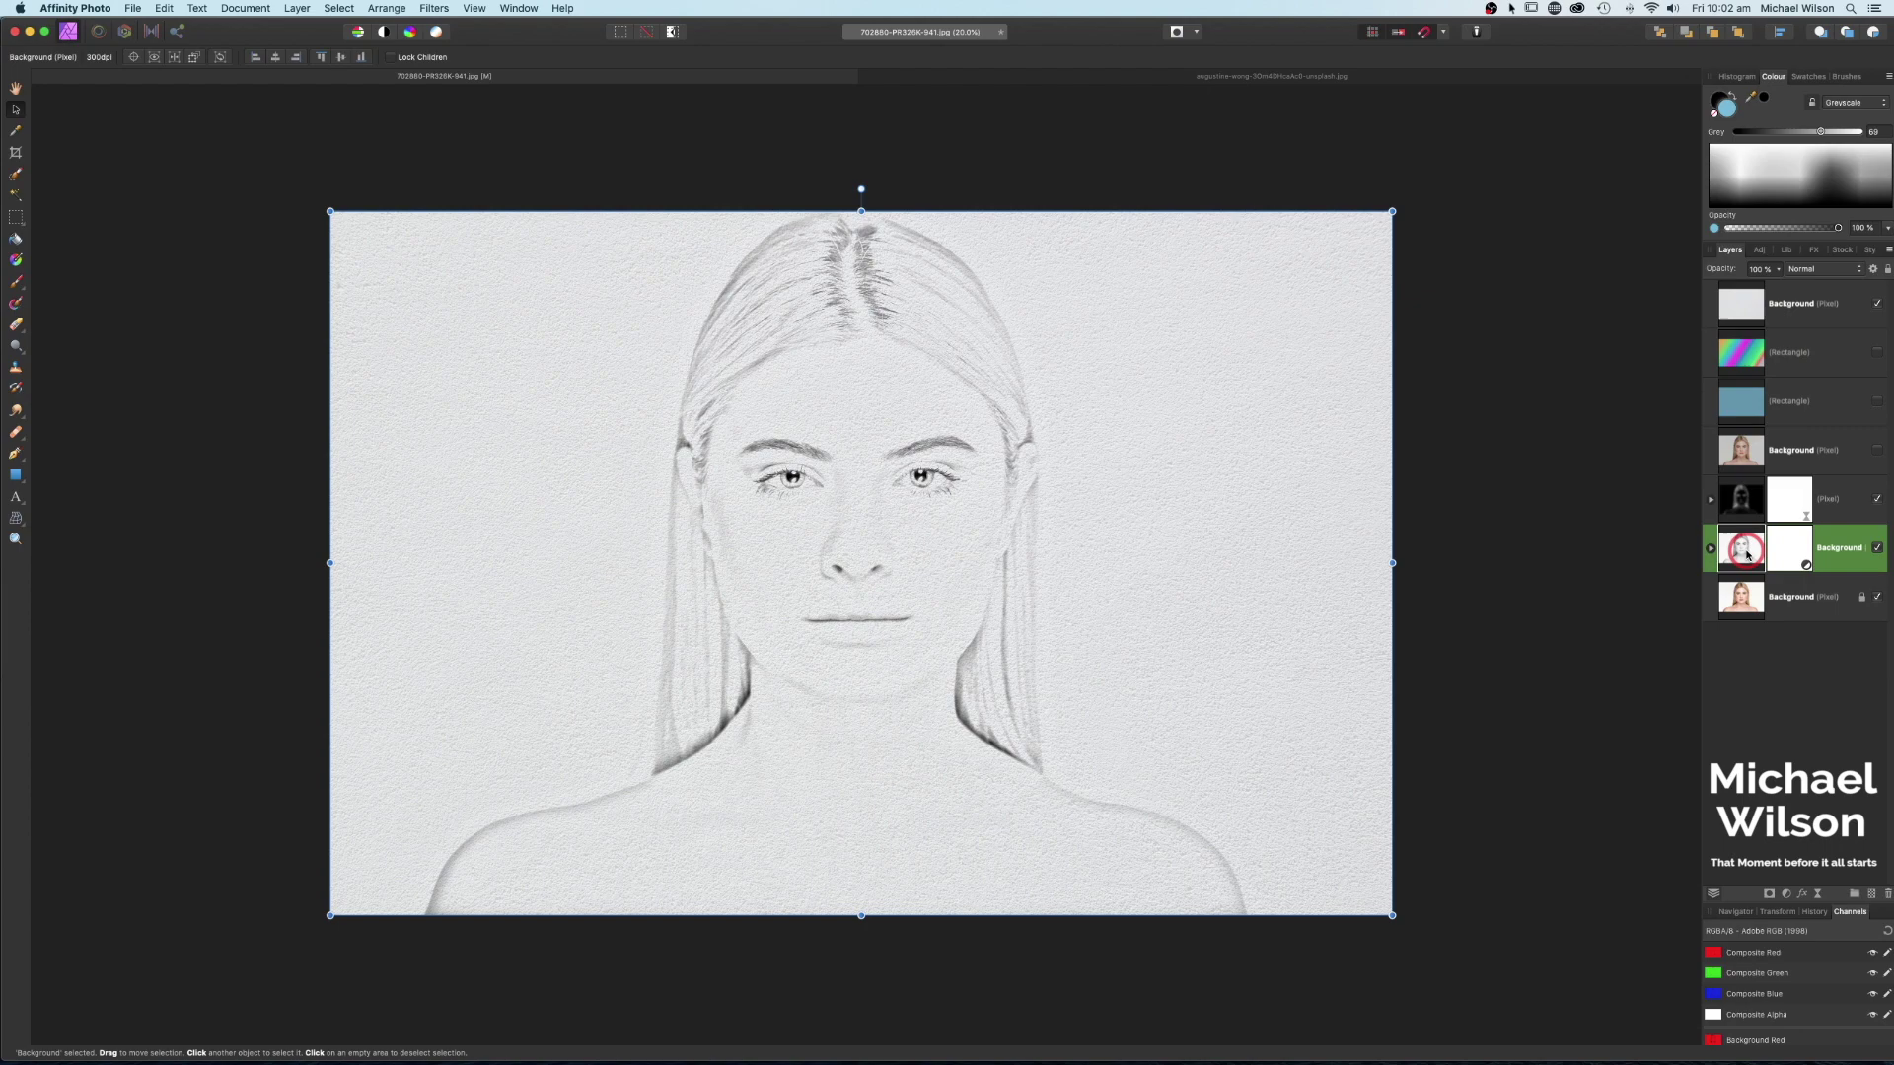
{"action": "left_click", "coordinate": [1791, 339], "text": "shift"}
{"action": "key", "text": "Delete"}
- Duplicate the Background layer and nest a Black and White adjustment with default values inside the copy
{"action": "left_click", "coordinate": [1791, 307]}
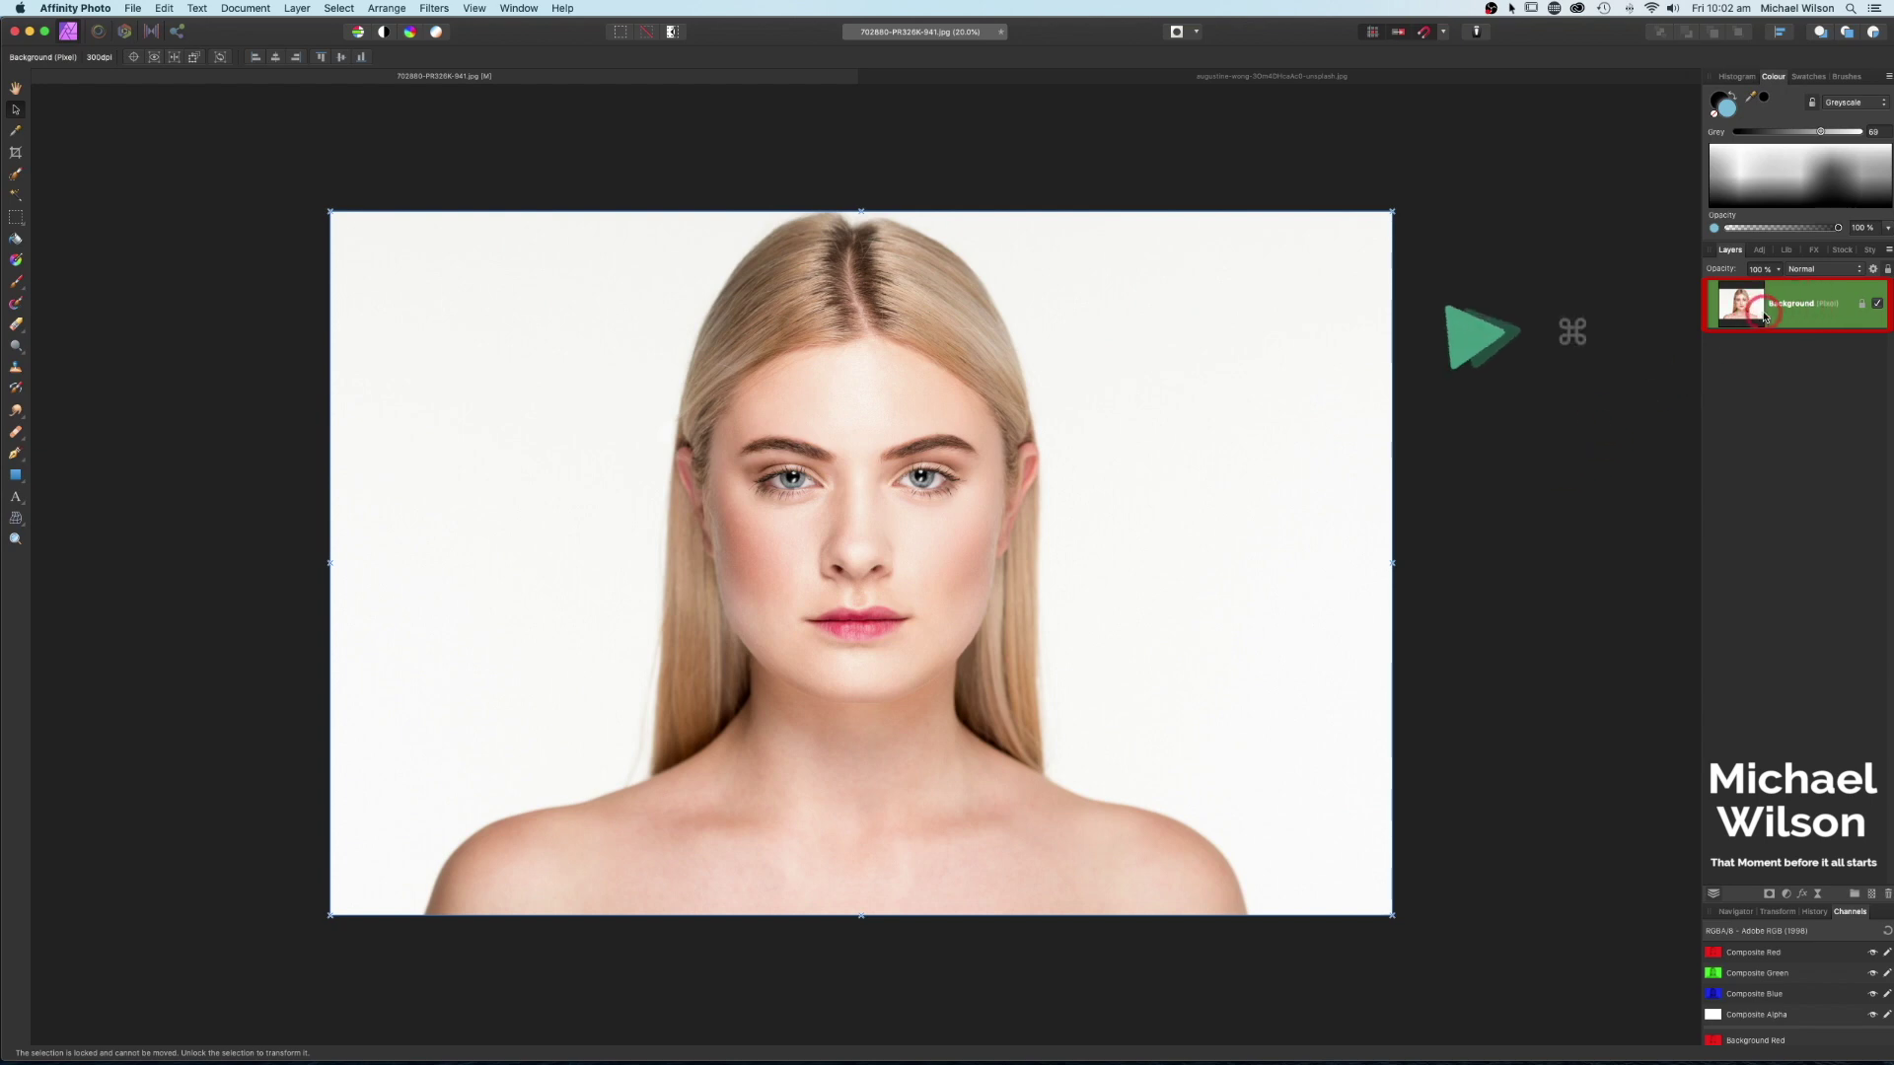
{"action": "key", "text": "super+j"}
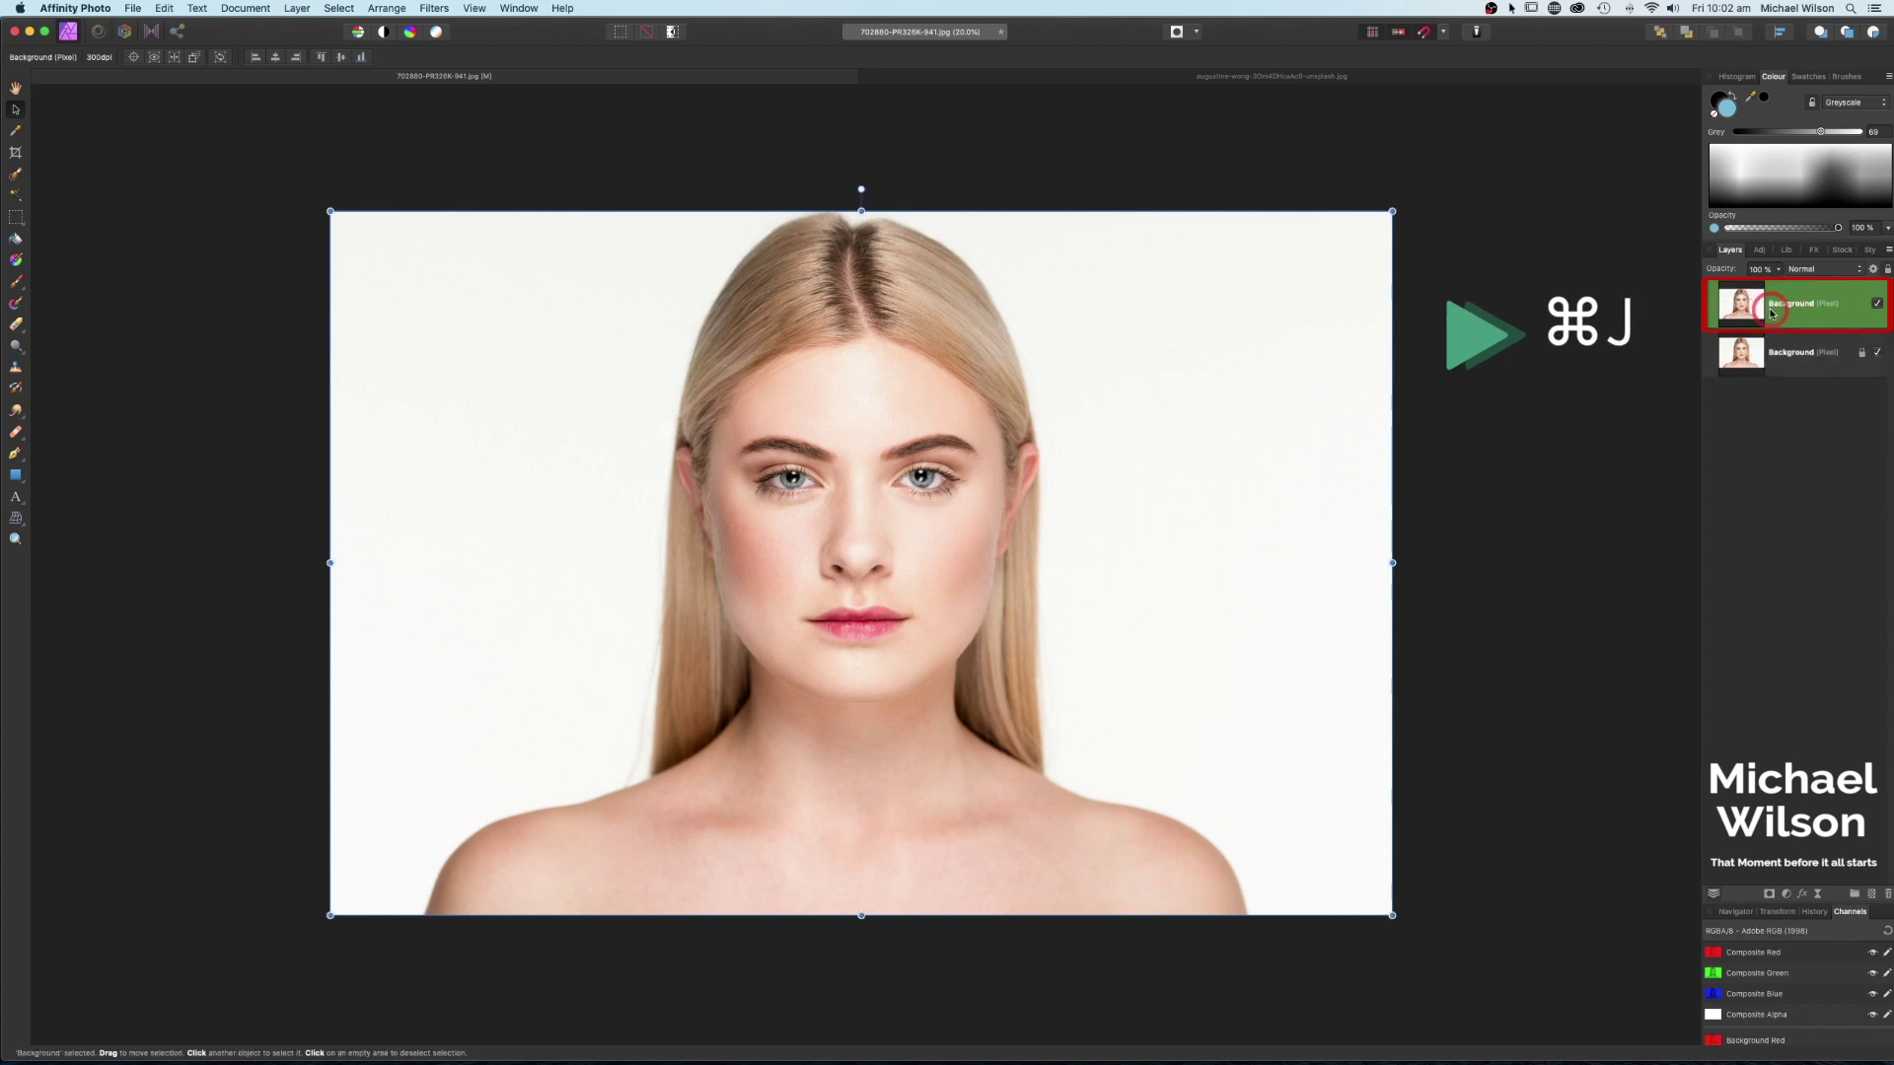
{"action": "left_click", "coordinate": [1787, 895]}
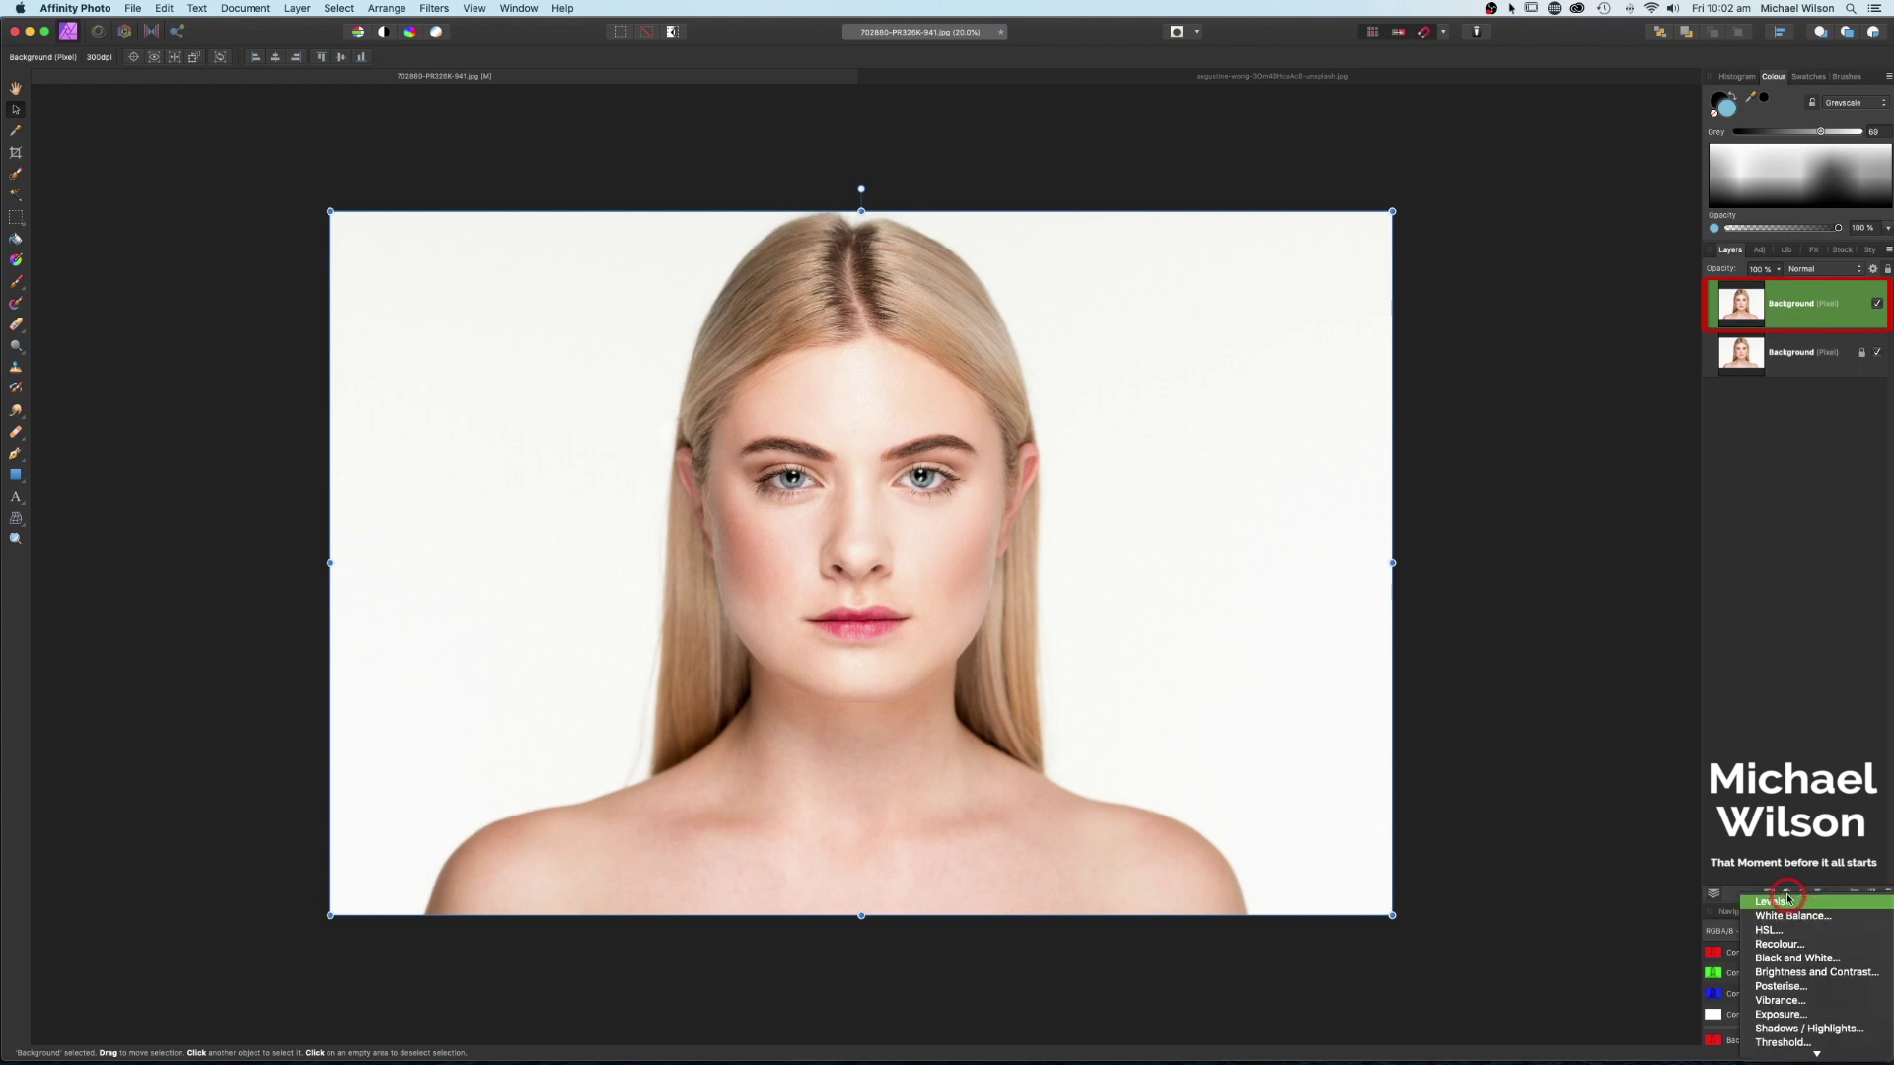
{"action": "left_click", "coordinate": [1793, 958]}
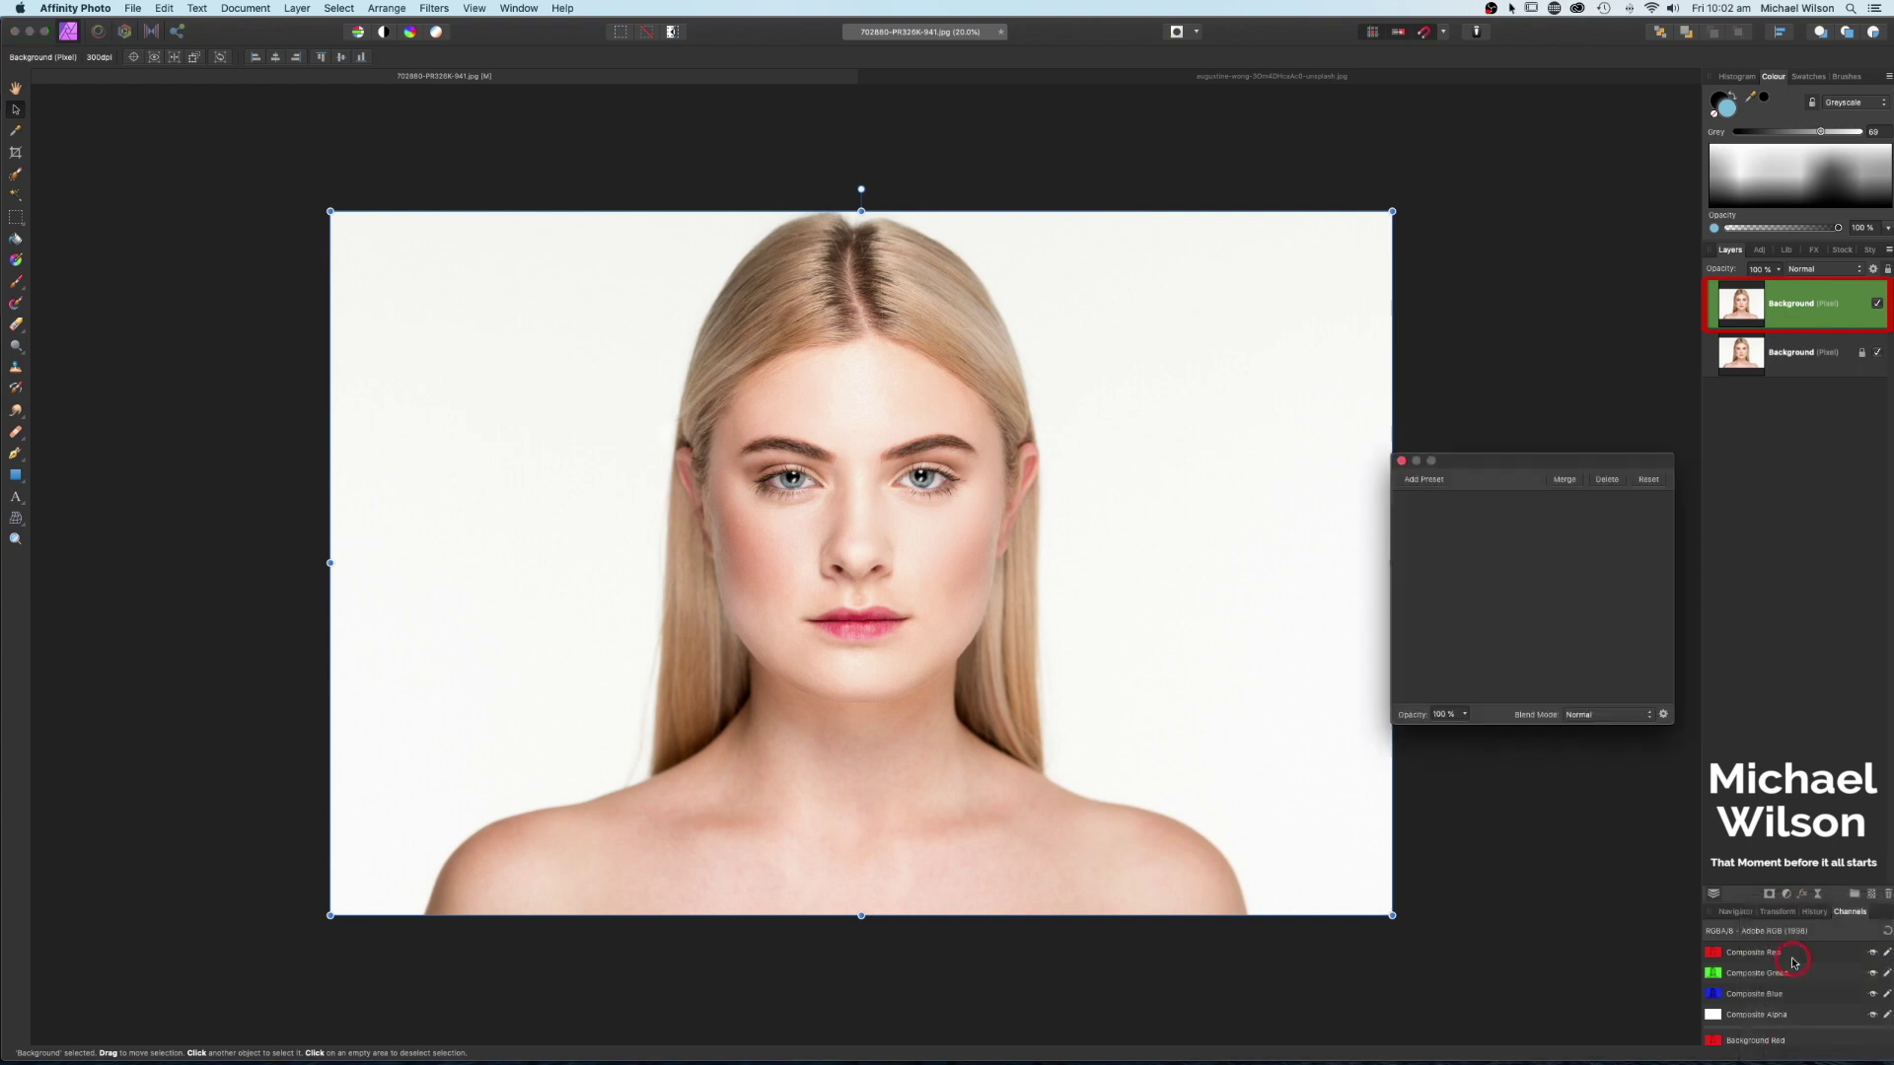
{"action": "left_click_drag", "start_coordinate": [1759, 321], "coordinate": [1768, 357]}
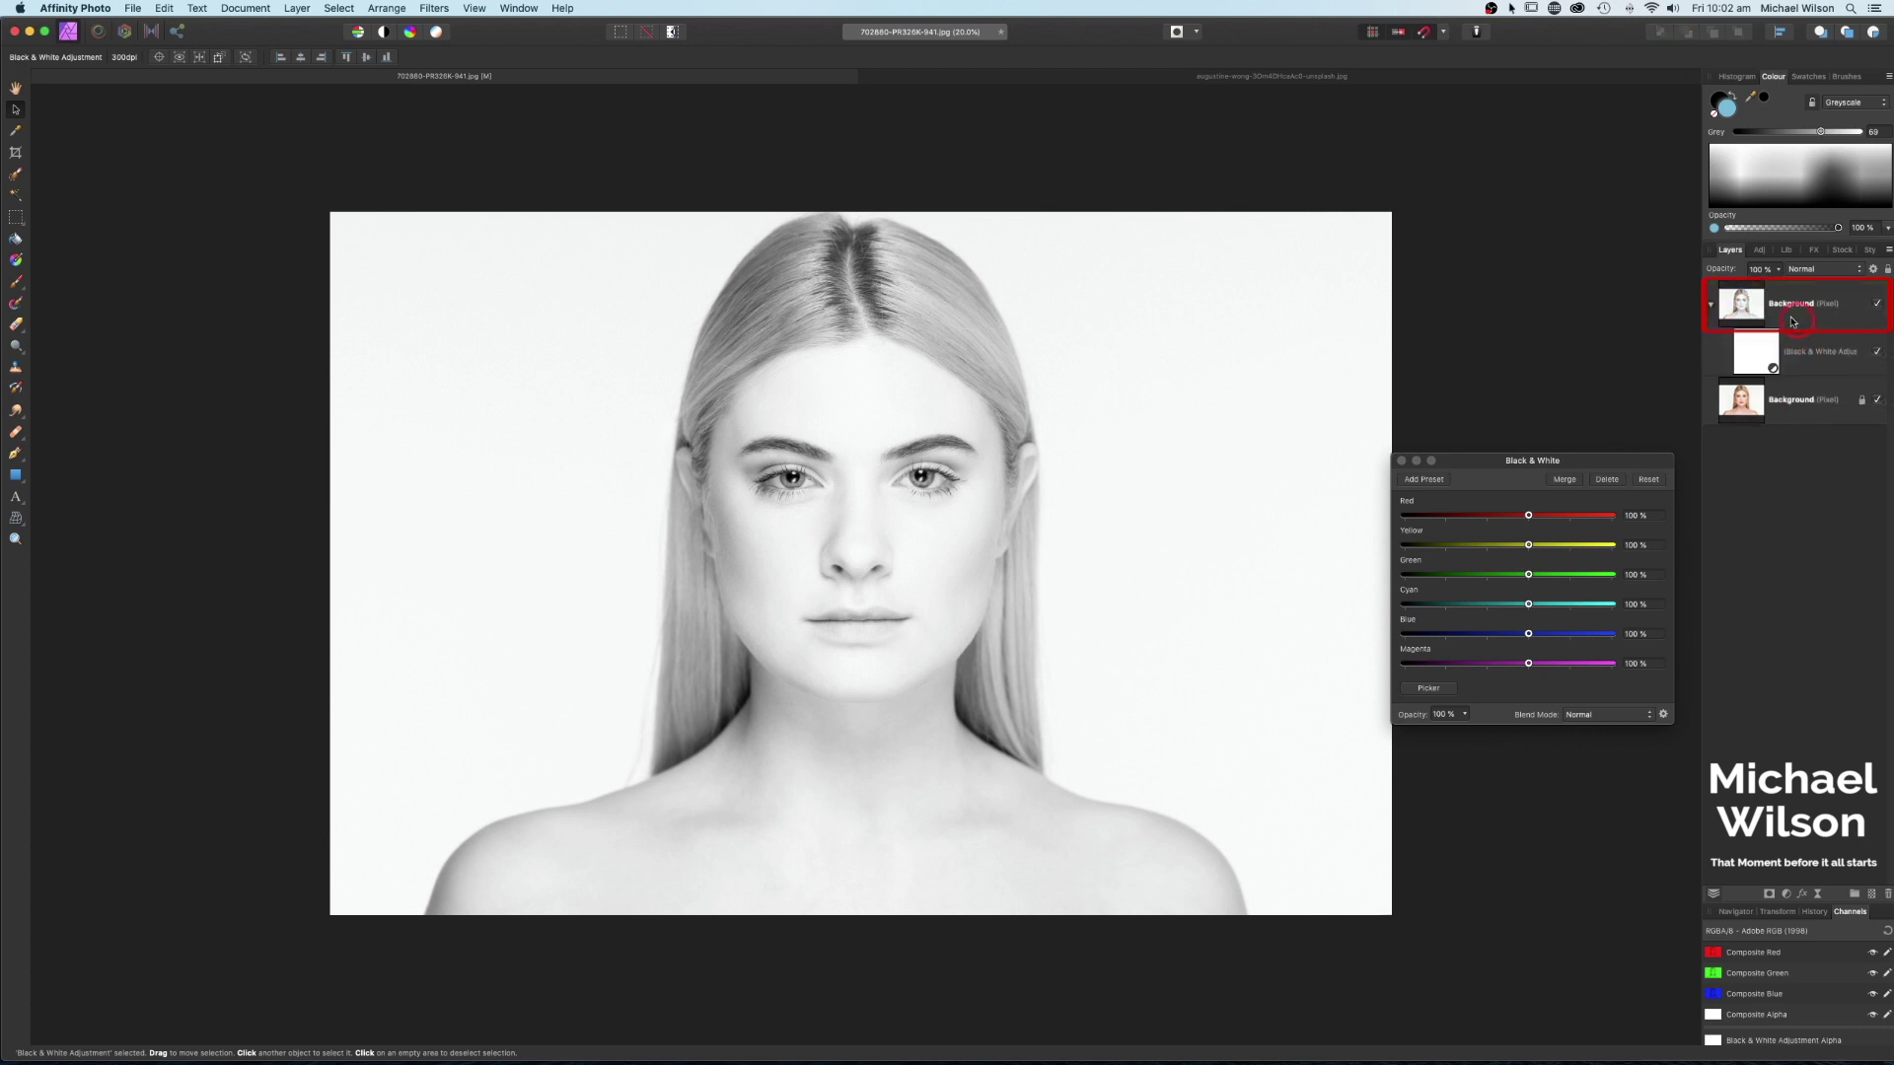
{"action": "left_click", "coordinate": [1713, 309]}
{"action": "left_click", "coordinate": [1770, 308]}
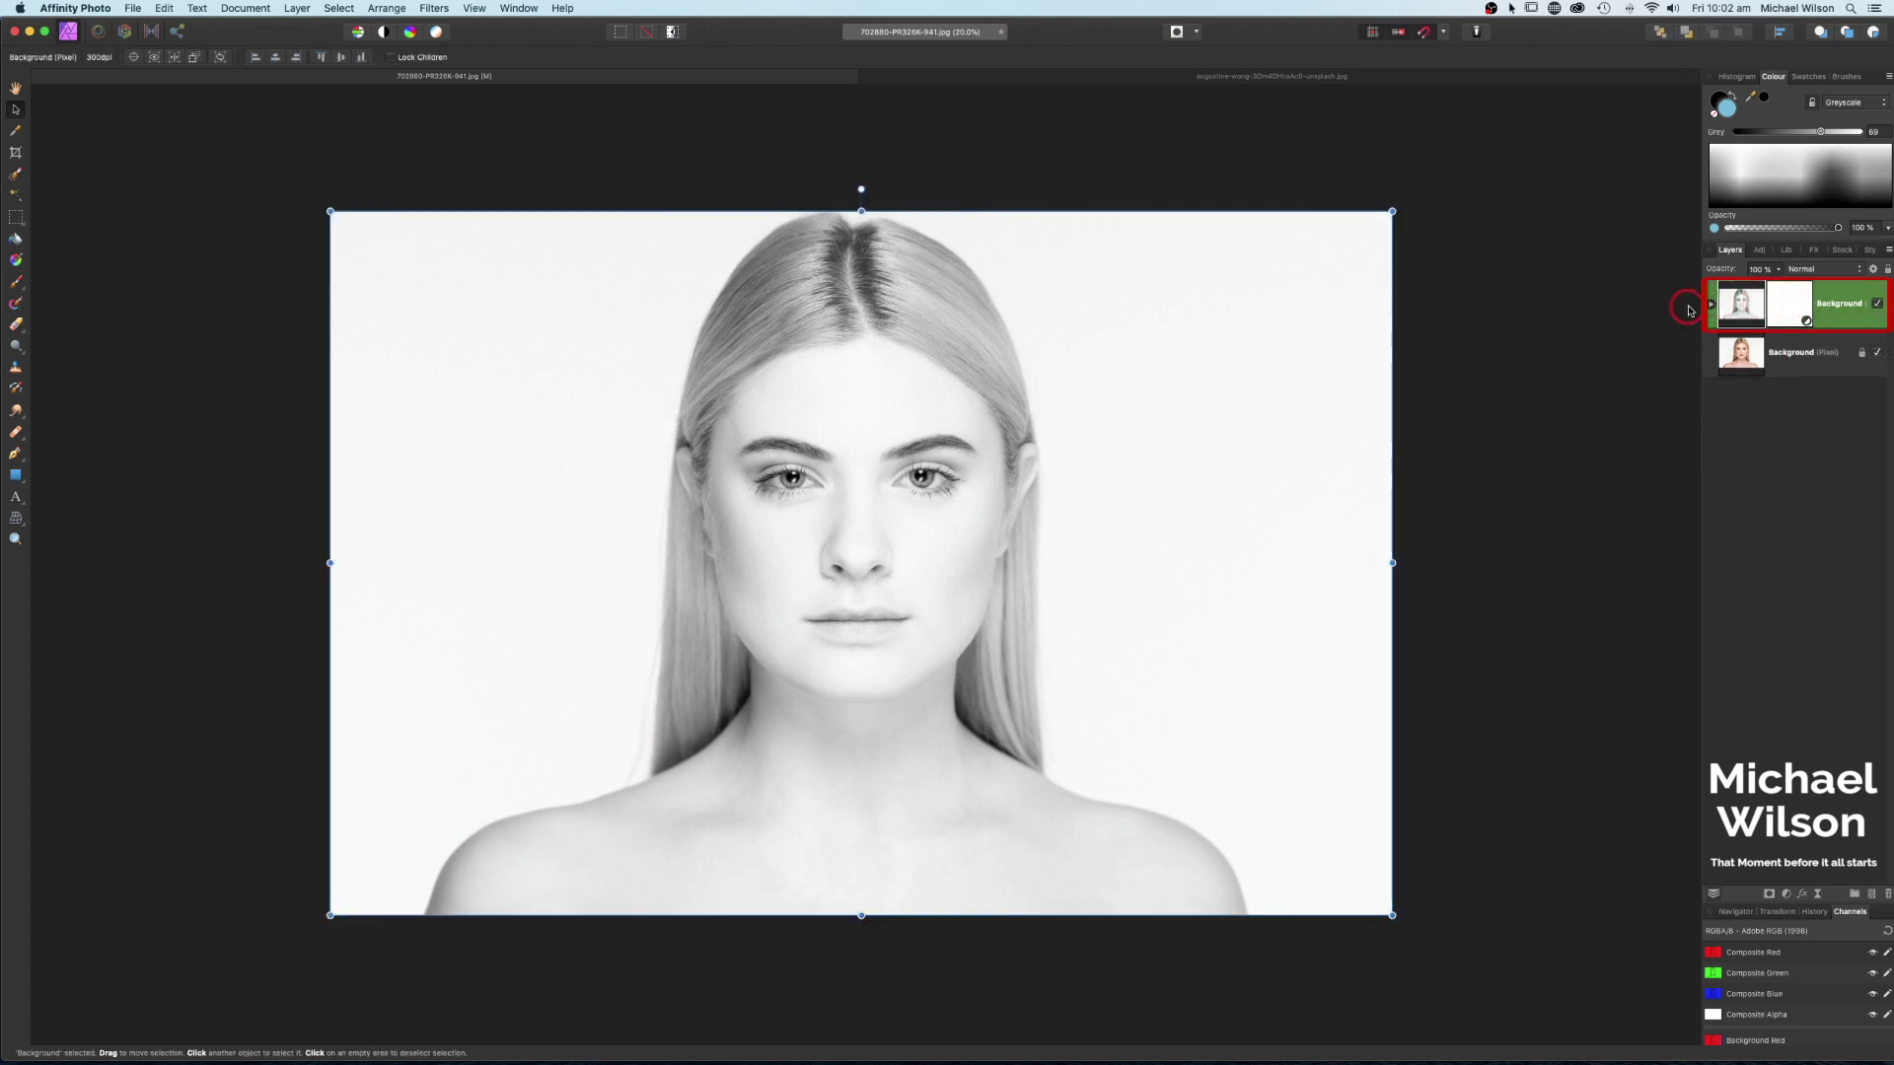
- Merge the visible layers into a new pixel layer above the black and white copy
{"action": "left_click_drag", "start_coordinate": [1772, 309], "coordinate": [999, 281]}
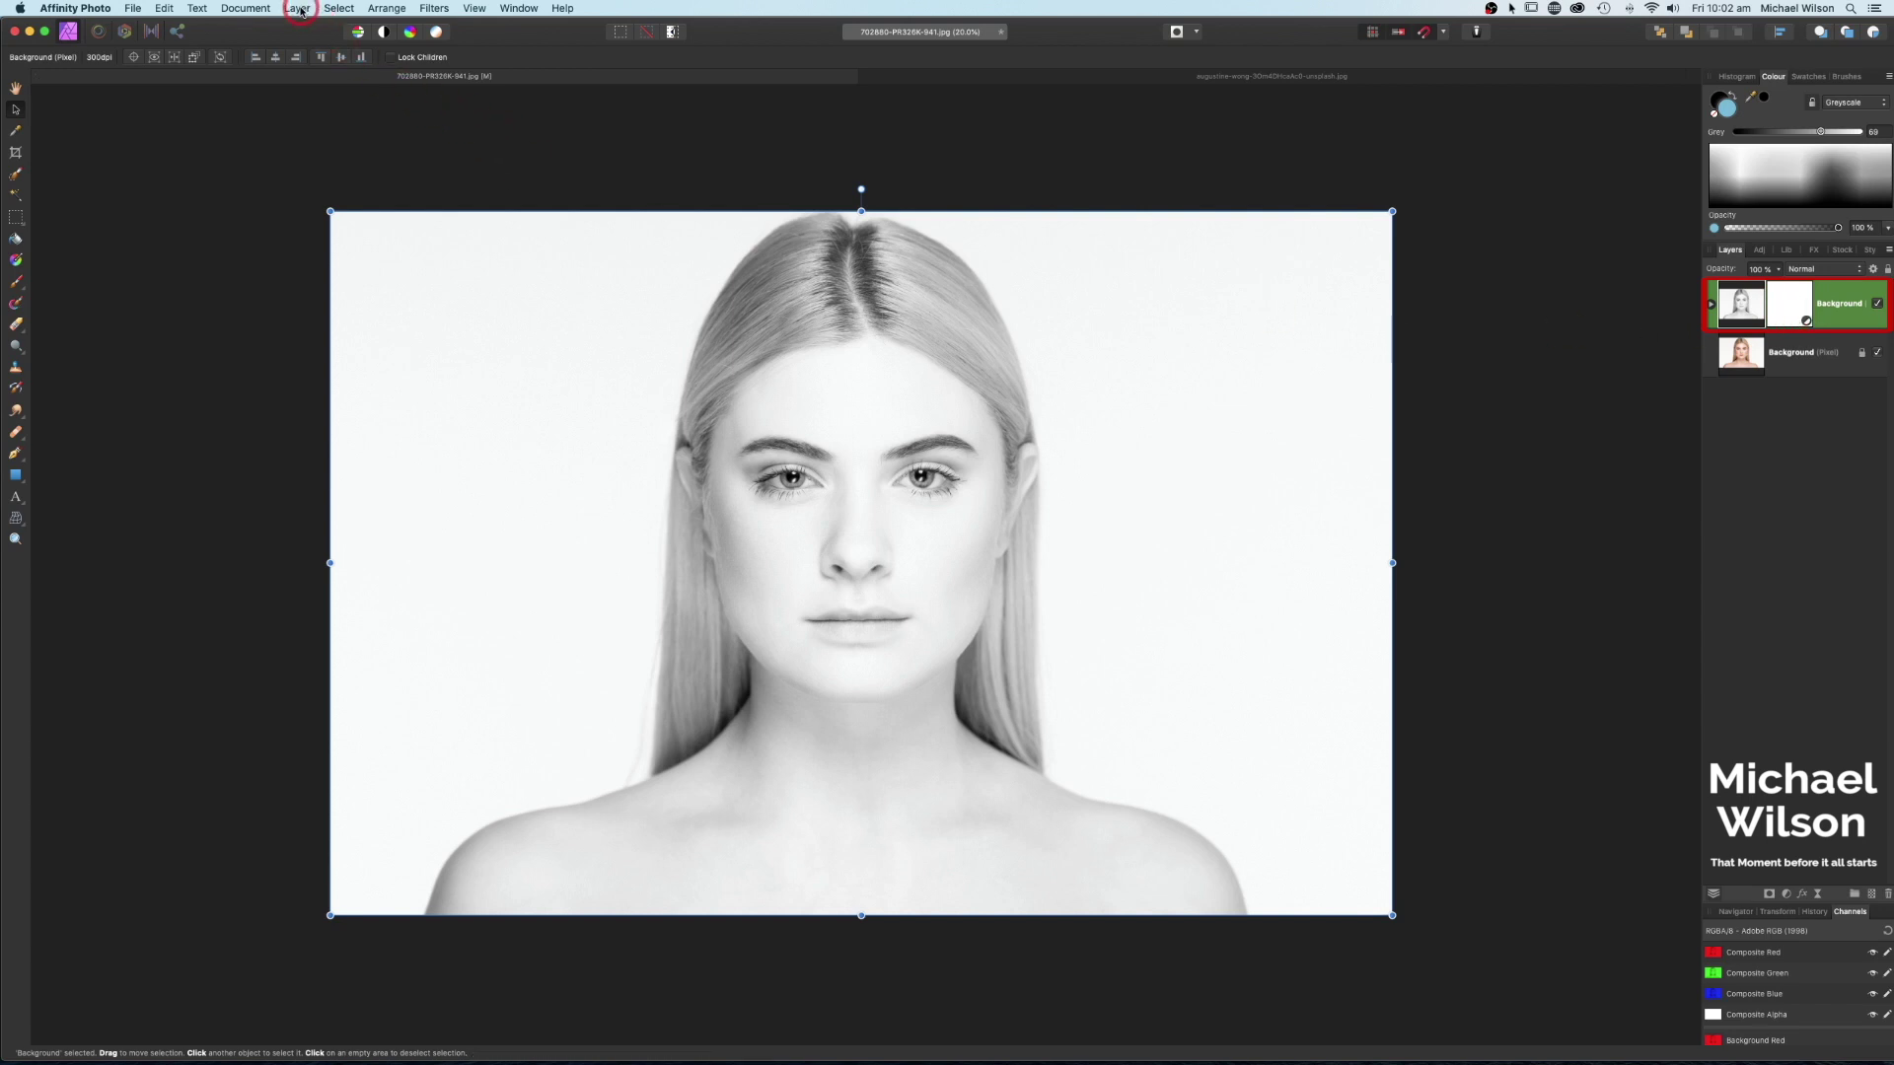
{"action": "left_click", "coordinate": [299, 9]}
{"action": "left_click", "coordinate": [341, 407]}
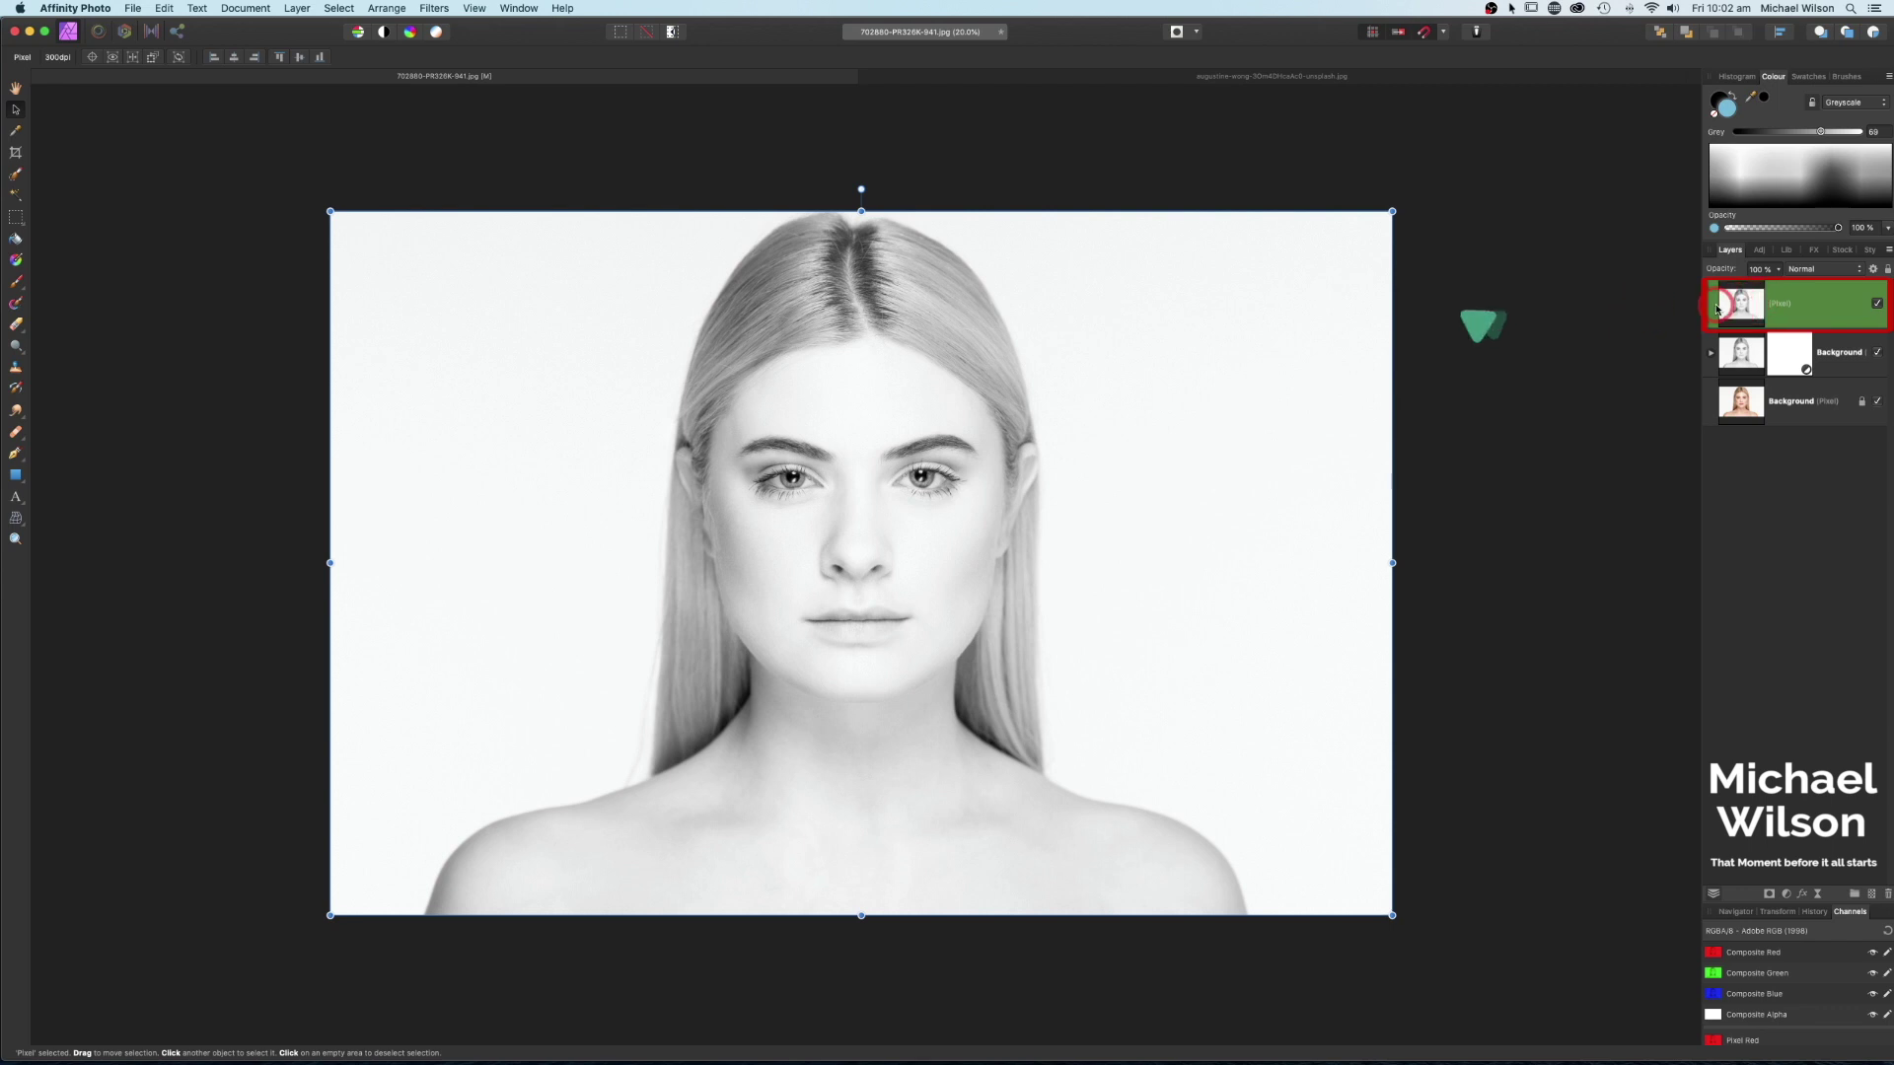
- Invert the merged pixel layer and set its blend mode to Colour Dodge
{"action": "key", "text": "super+i"}
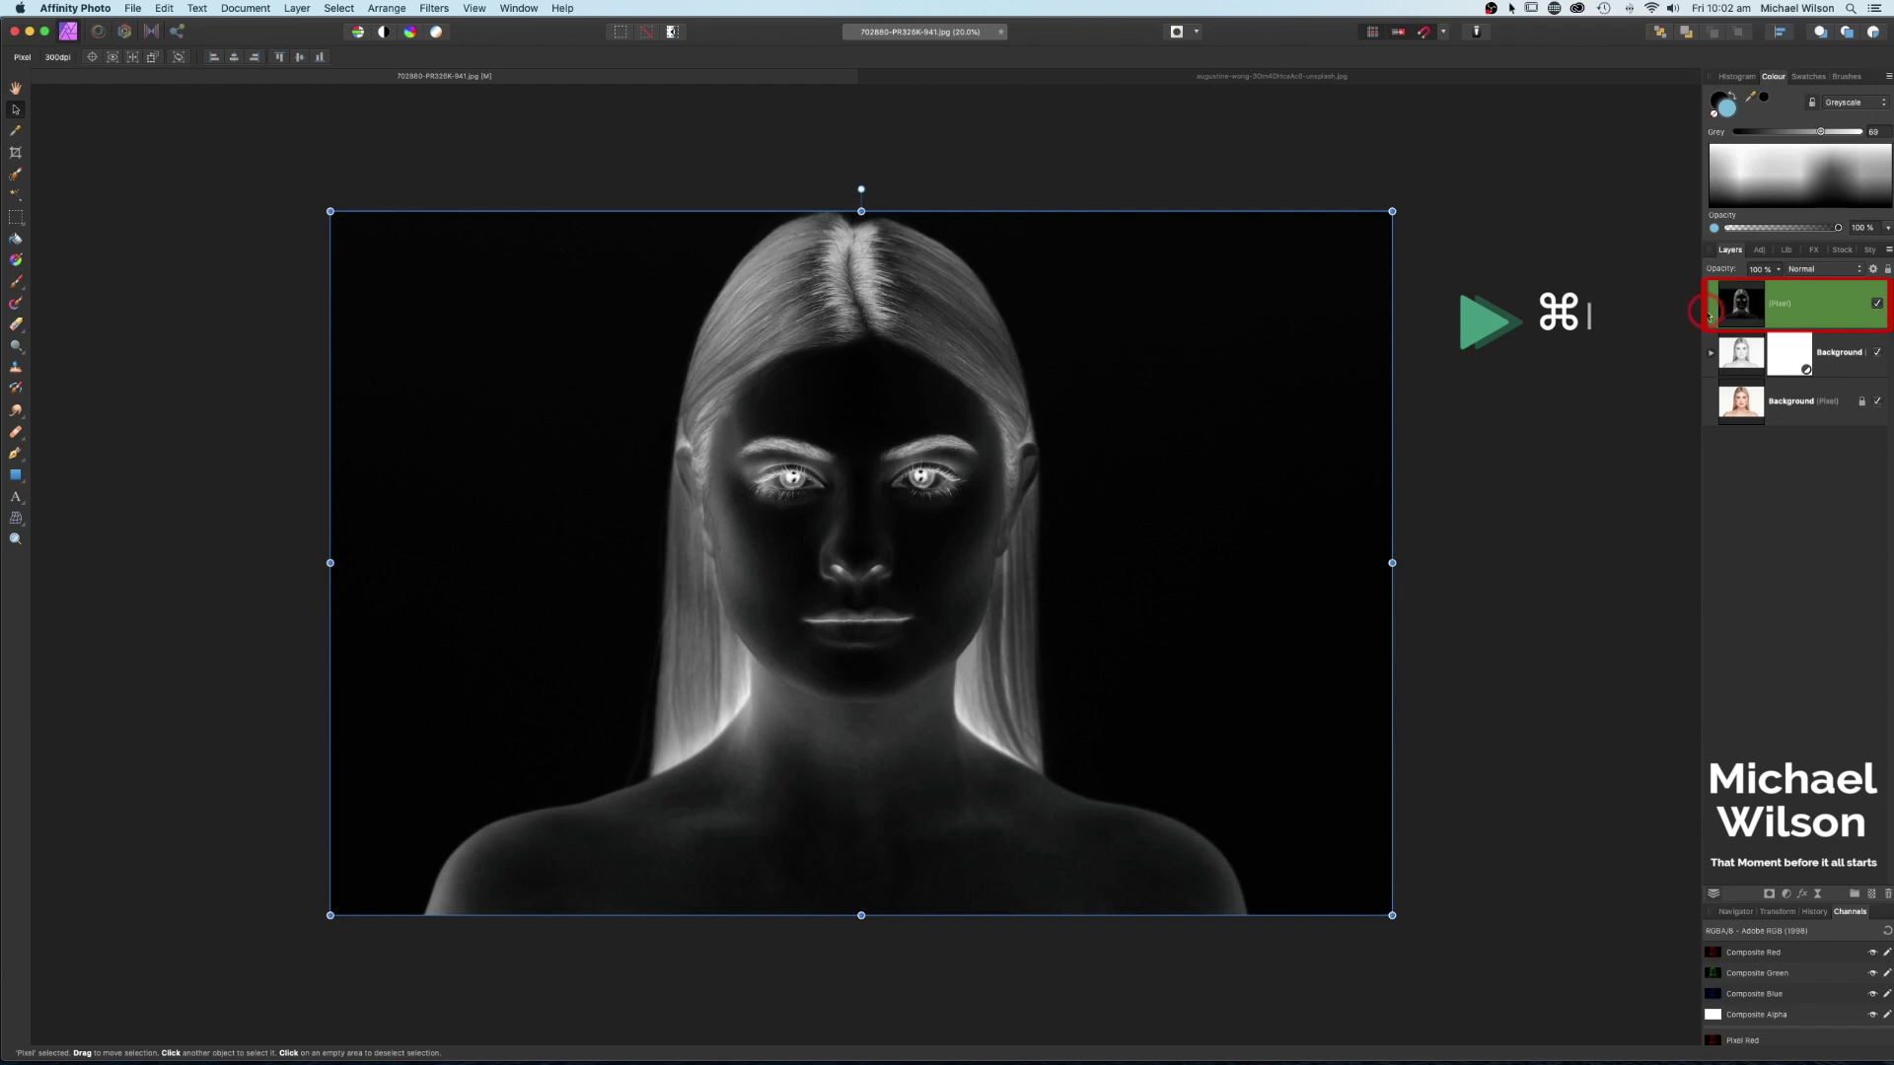
{"action": "left_click", "coordinate": [1810, 270]}
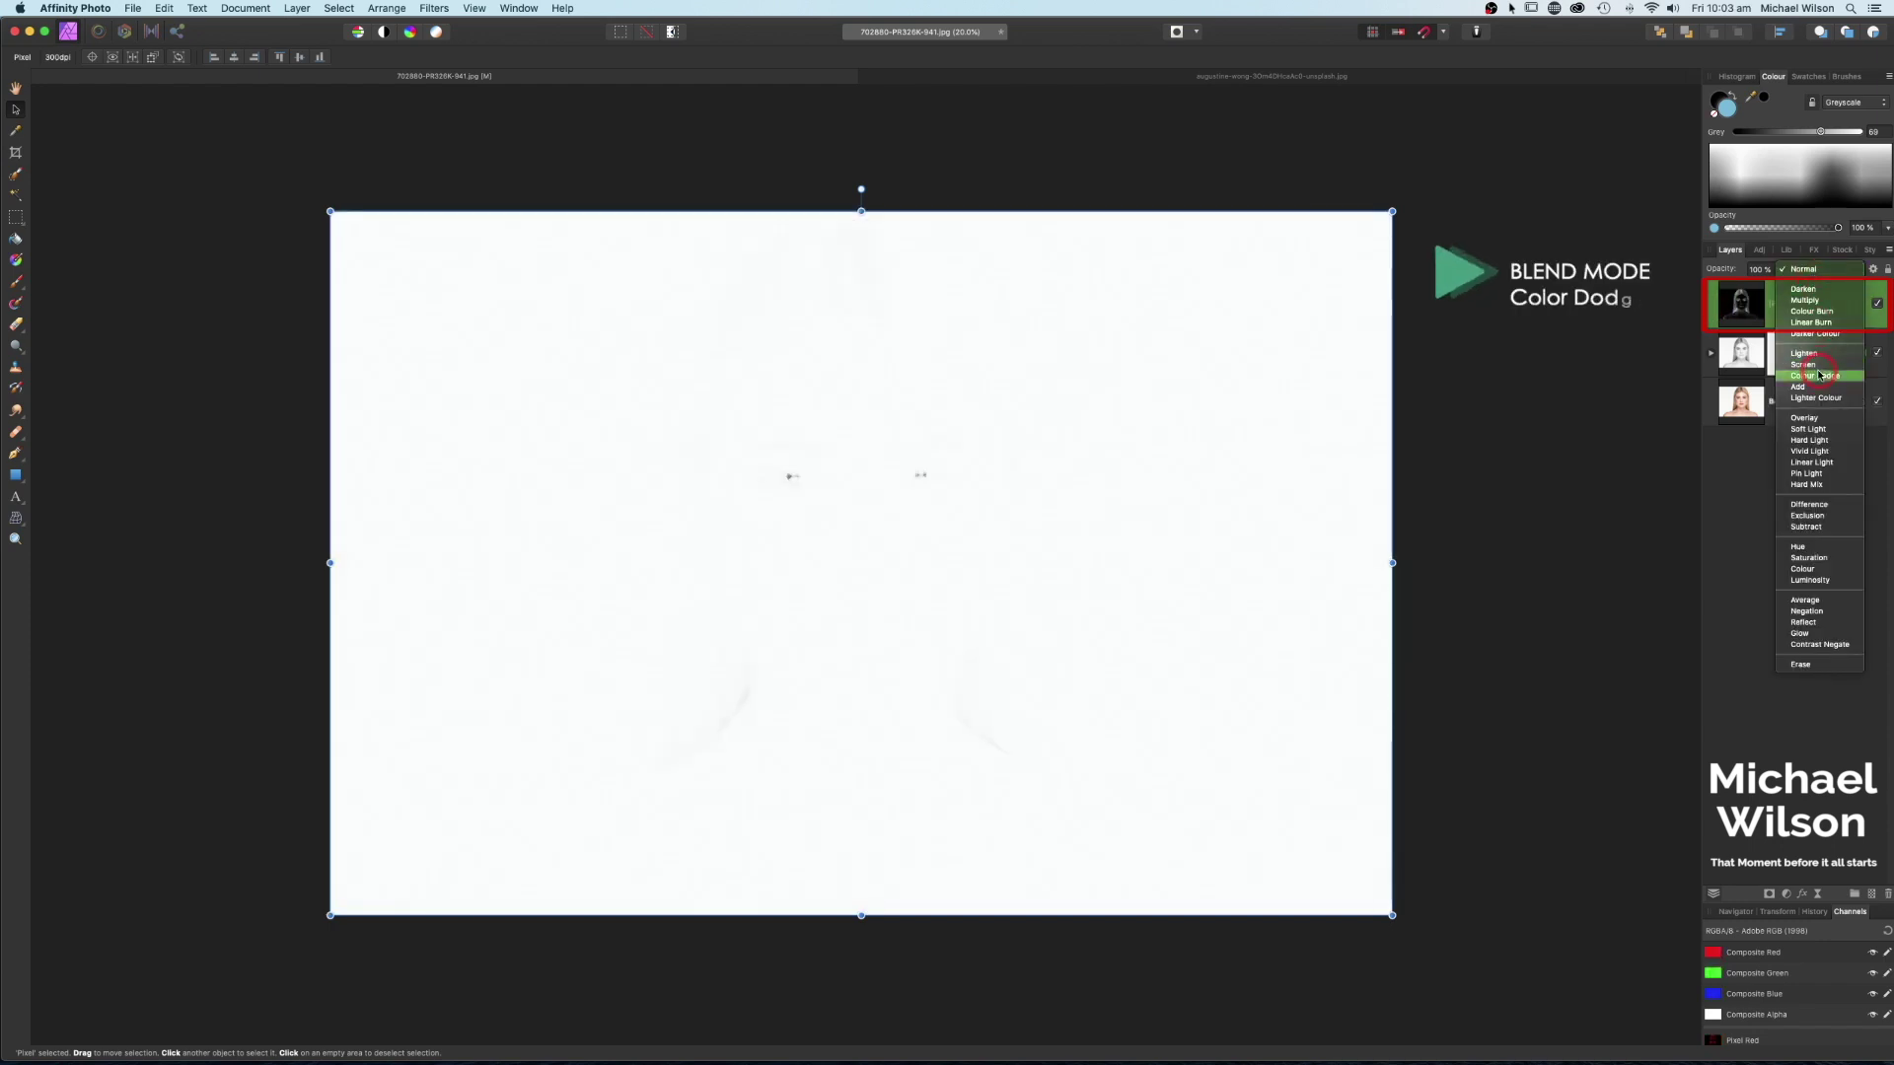
{"action": "left_click", "coordinate": [1815, 376]}
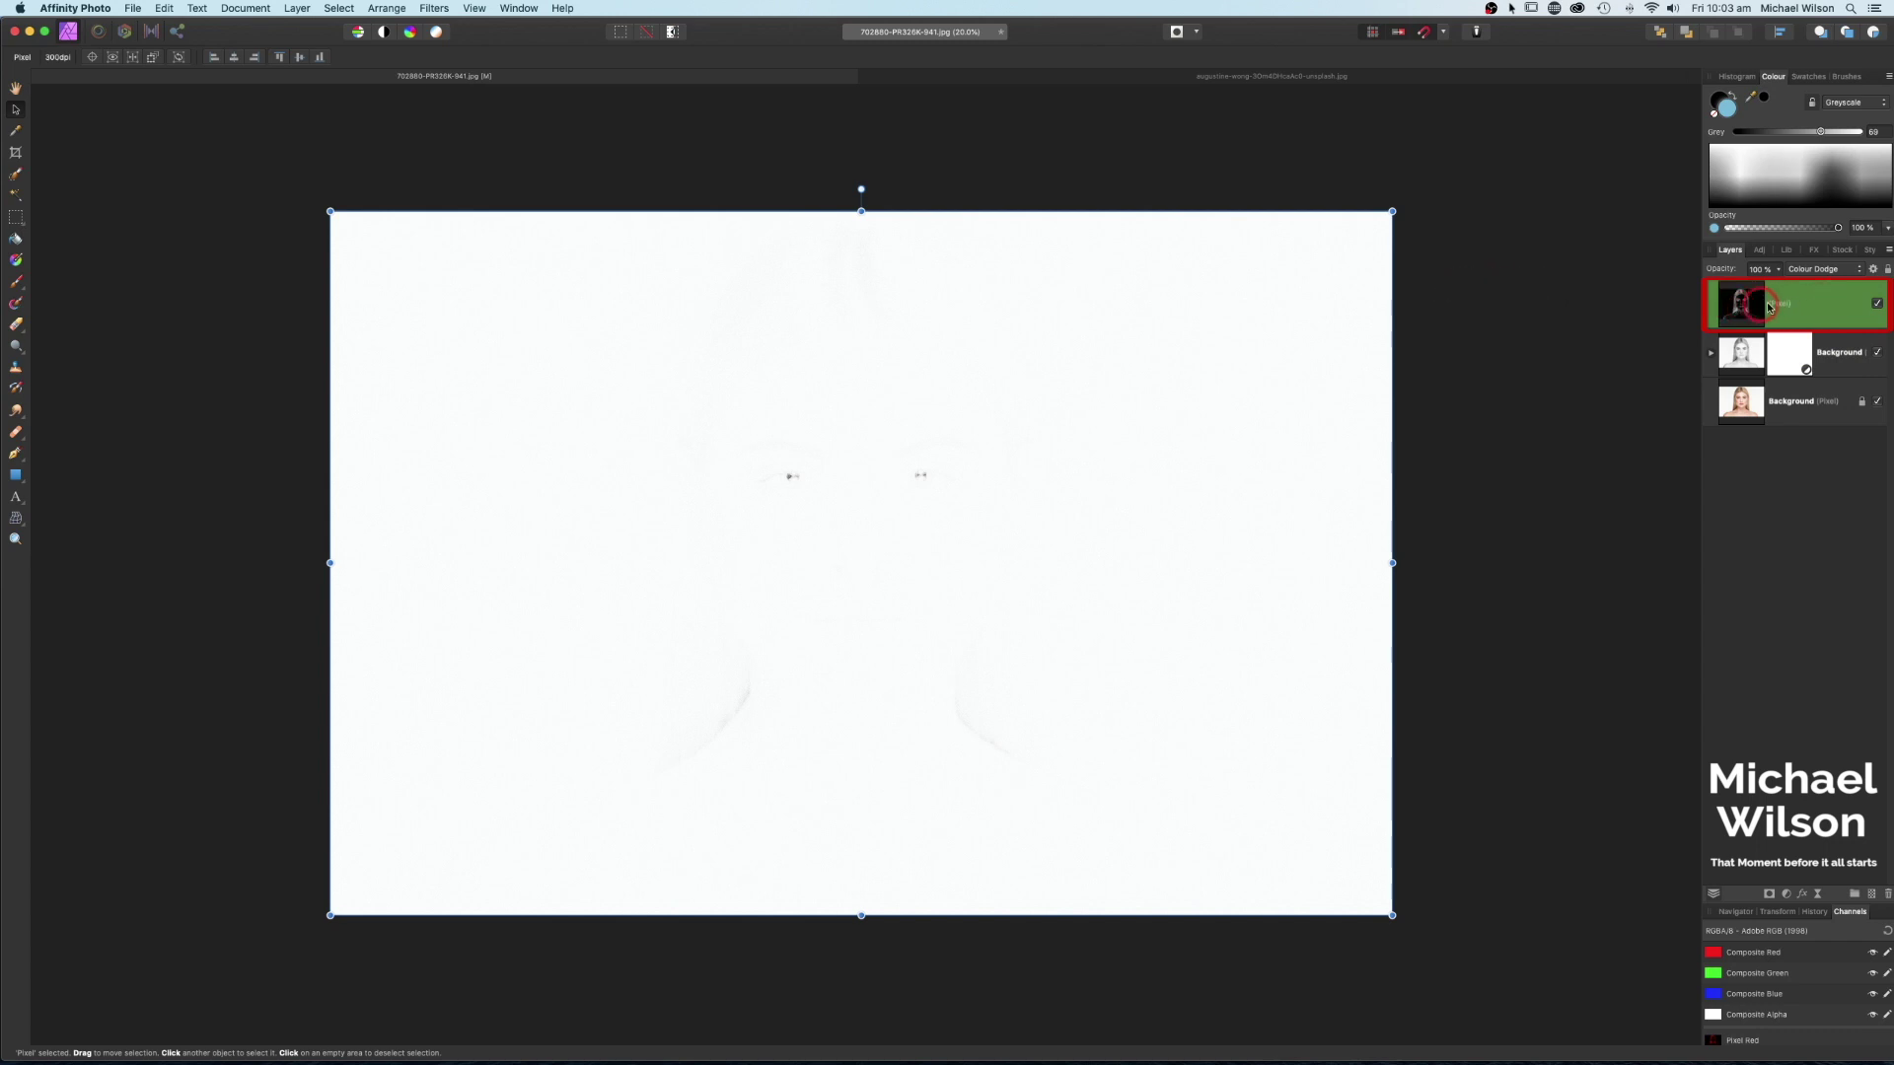
- Add a live Gaussian Blur filter to the inverted pixel layer with a radius of about 49 px
{"action": "left_click", "coordinate": [1820, 895]}
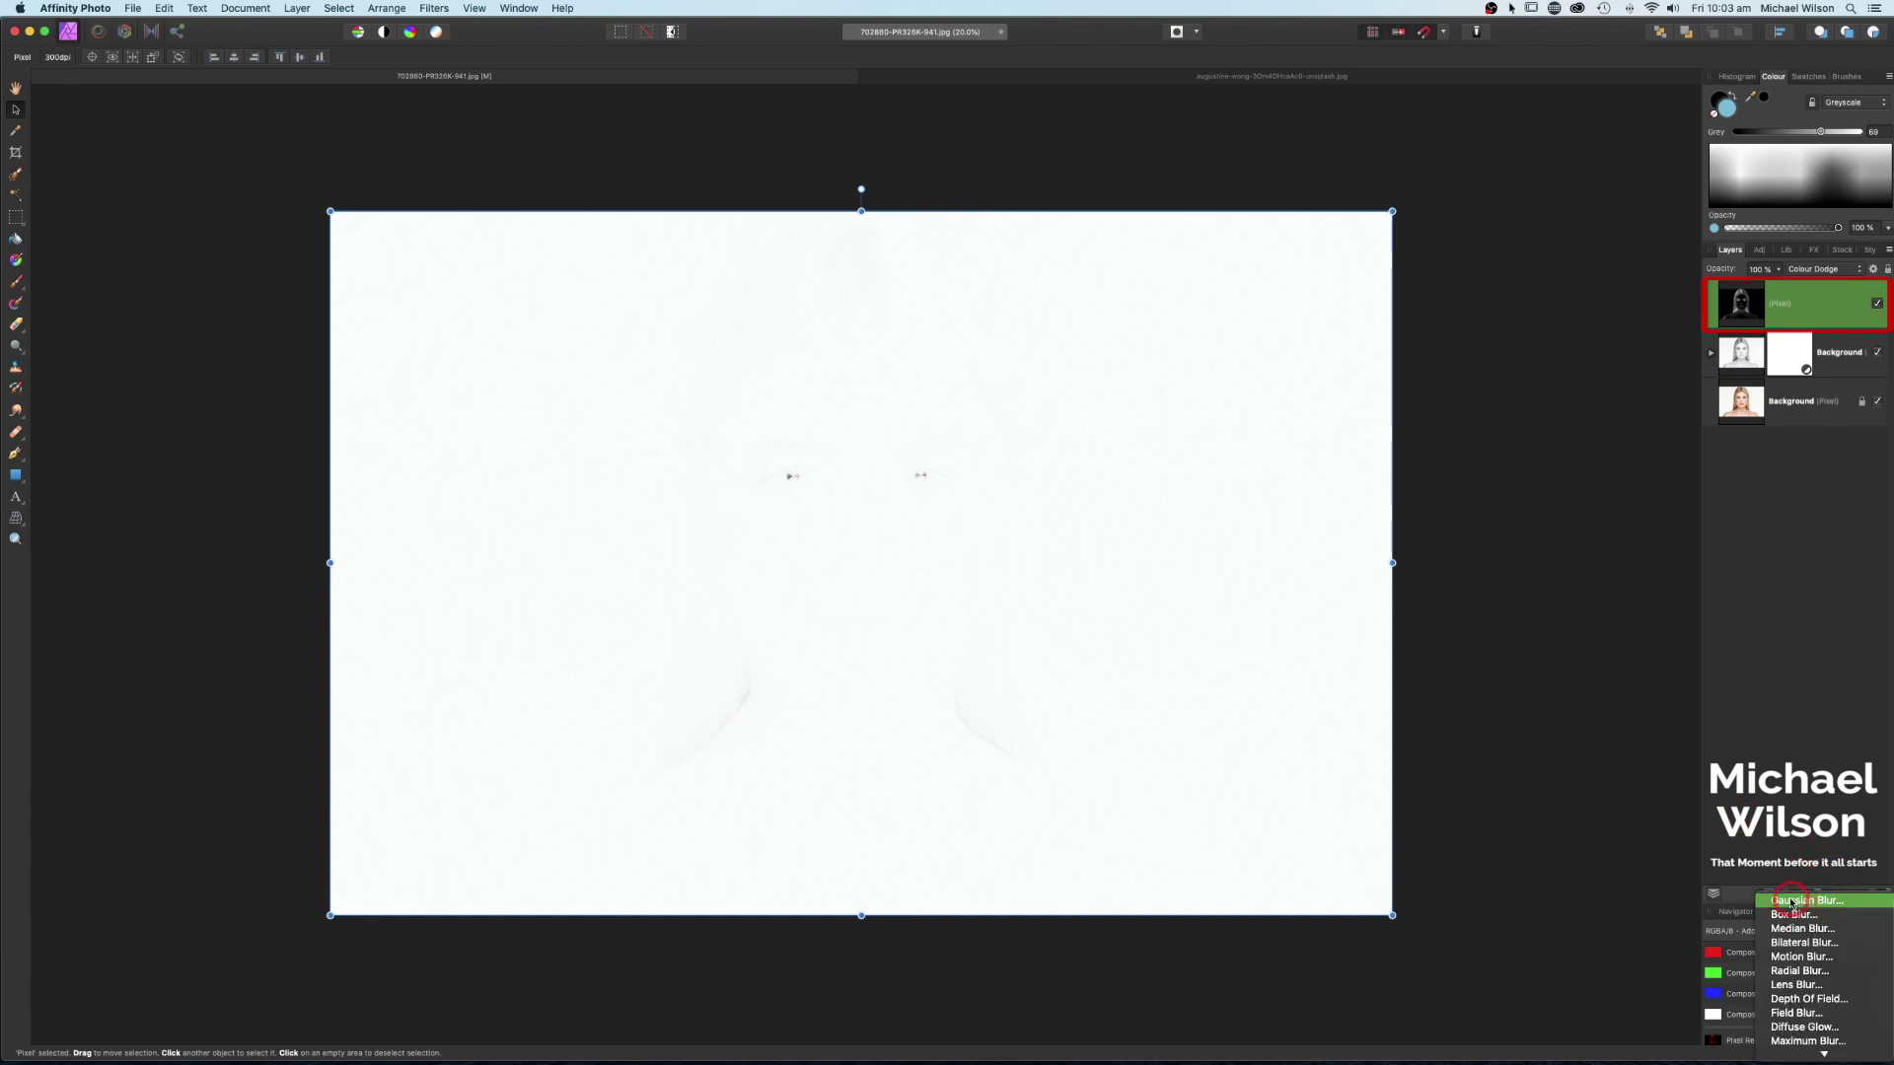
{"action": "left_click", "coordinate": [1791, 902]}
{"action": "left_click_drag", "start_coordinate": [1598, 930], "coordinate": [1595, 255]}
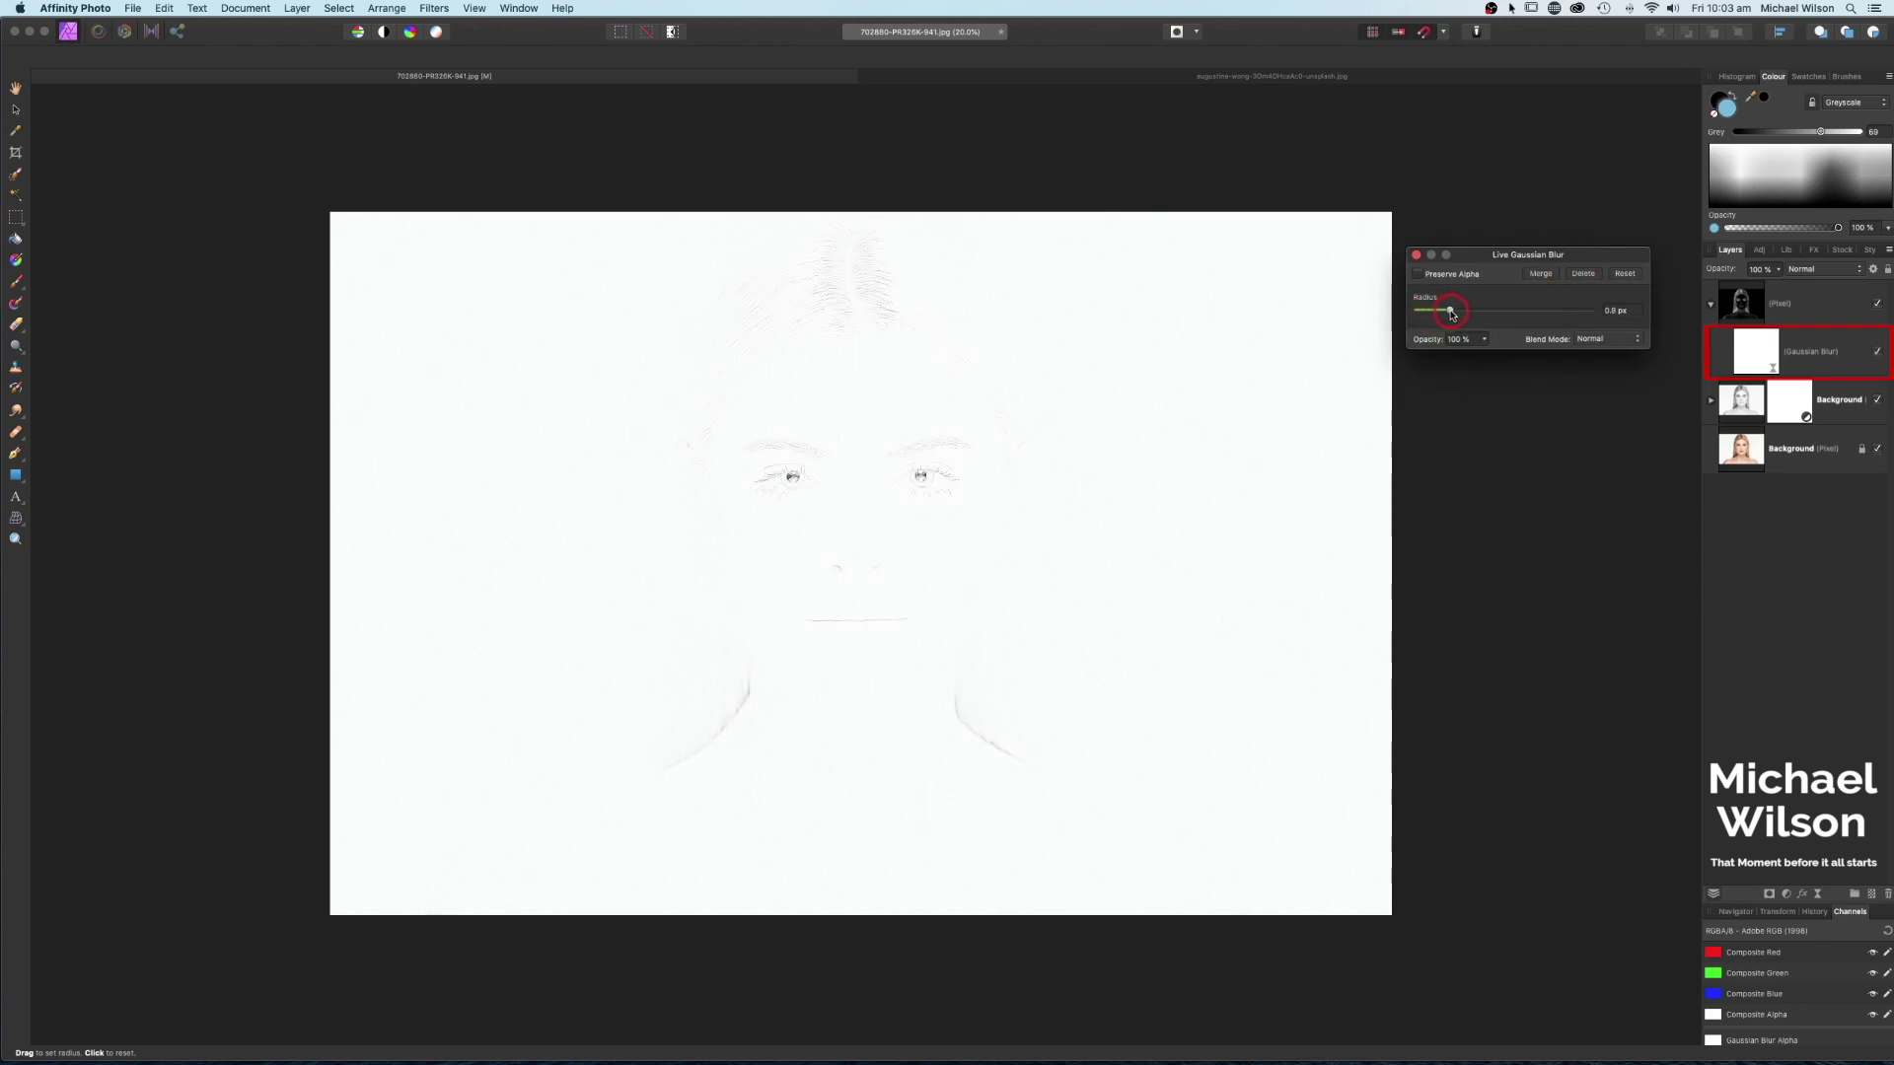
{"action": "mouse_move", "coordinate": [1458, 314]}
{"action": "left_mouse_down"}
{"action": "mouse_move", "coordinate": [1512, 315]}
{"action": "mouse_move", "coordinate": [1493, 316]}
{"action": "left_mouse_up"}
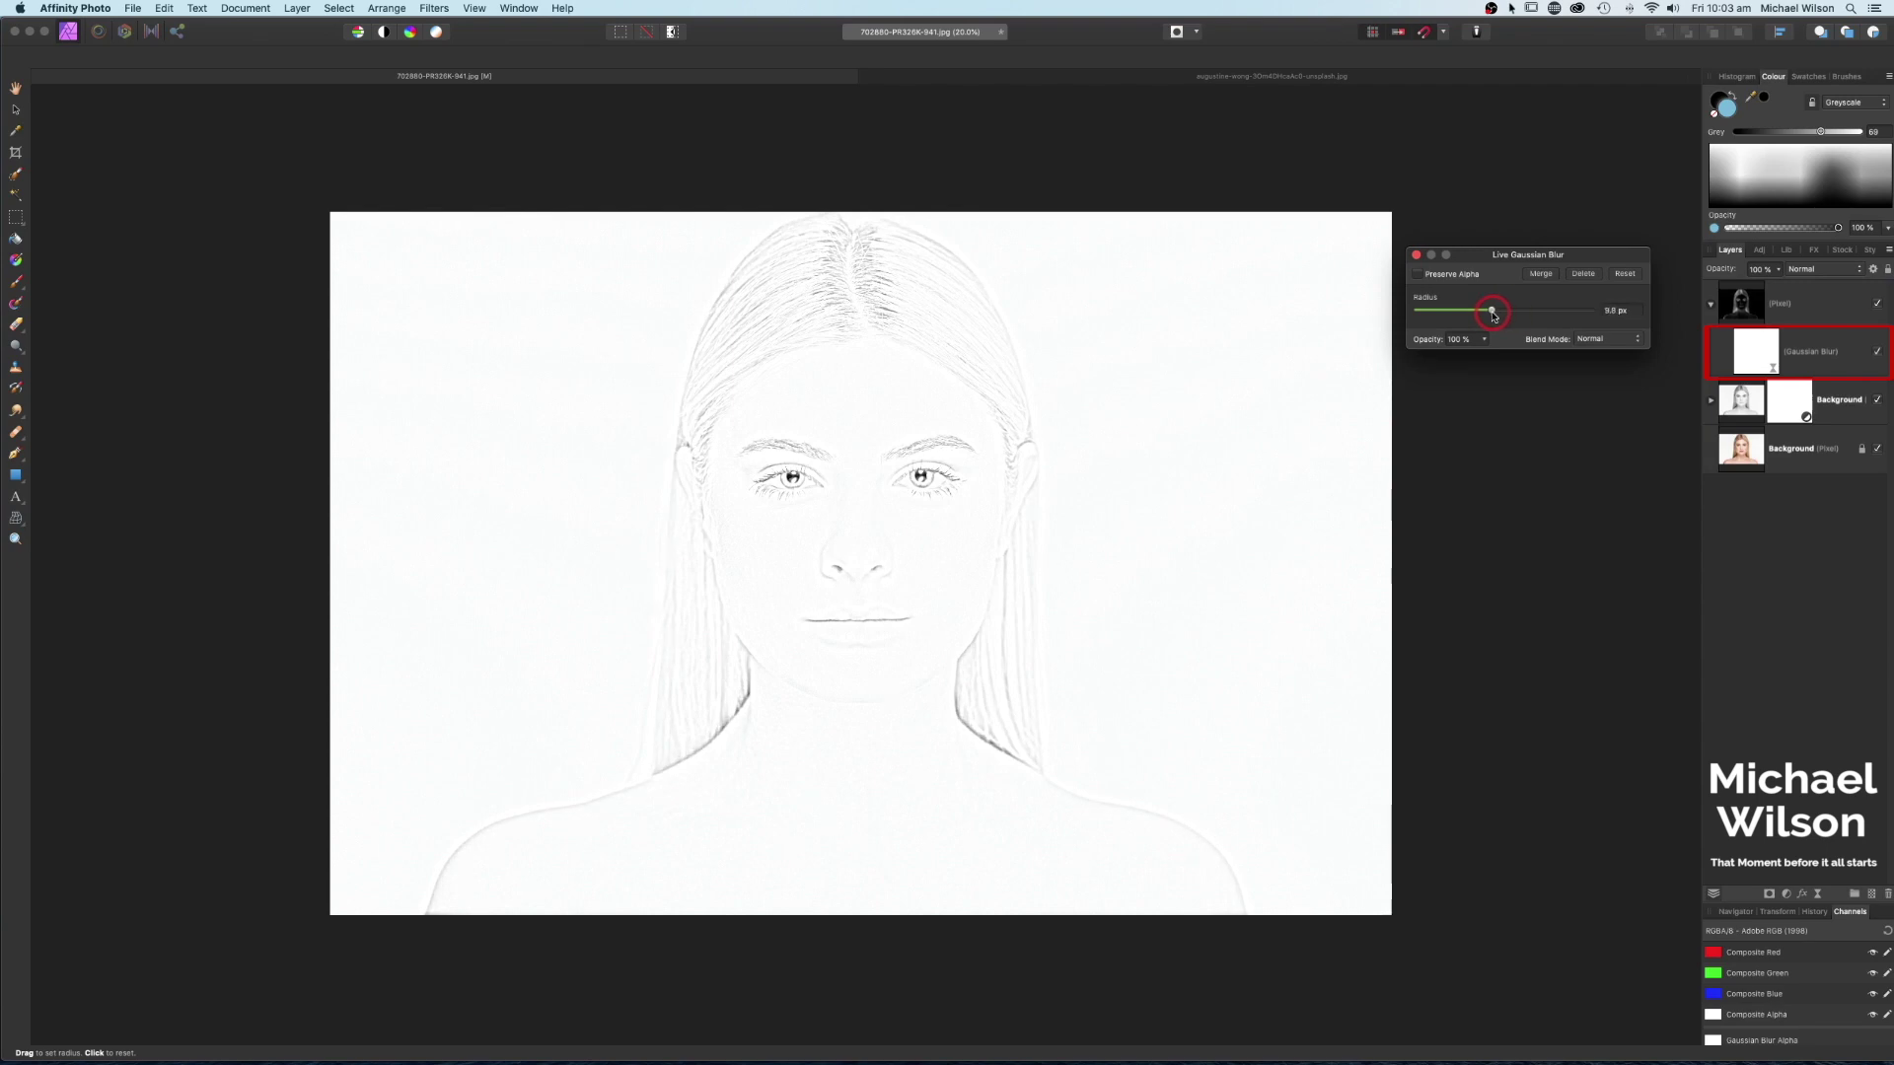
{"action": "mouse_move", "coordinate": [1493, 316]}
{"action": "left_mouse_down"}
{"action": "mouse_move", "coordinate": [1600, 317]}
{"action": "mouse_move", "coordinate": [1477, 317]}
{"action": "left_mouse_up"}
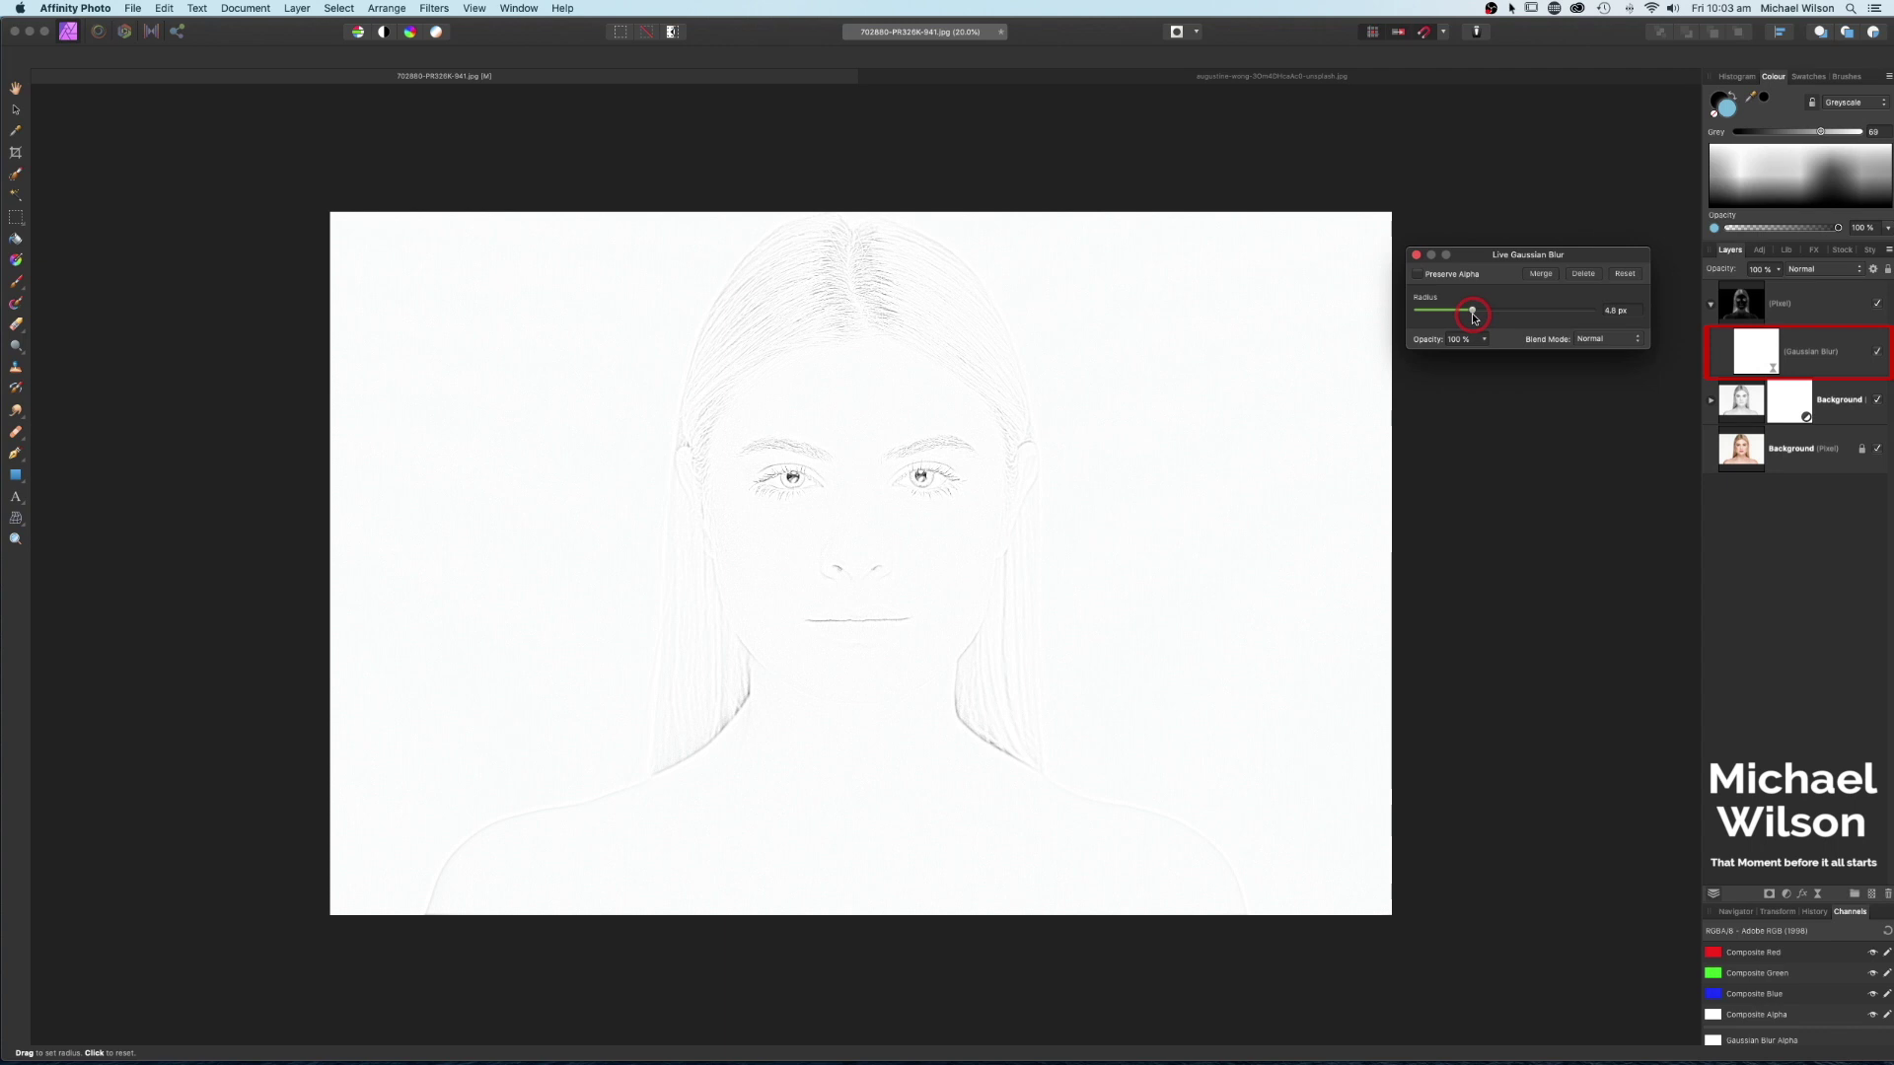
{"action": "left_click_drag", "start_coordinate": [1473, 316], "coordinate": [1555, 318]}
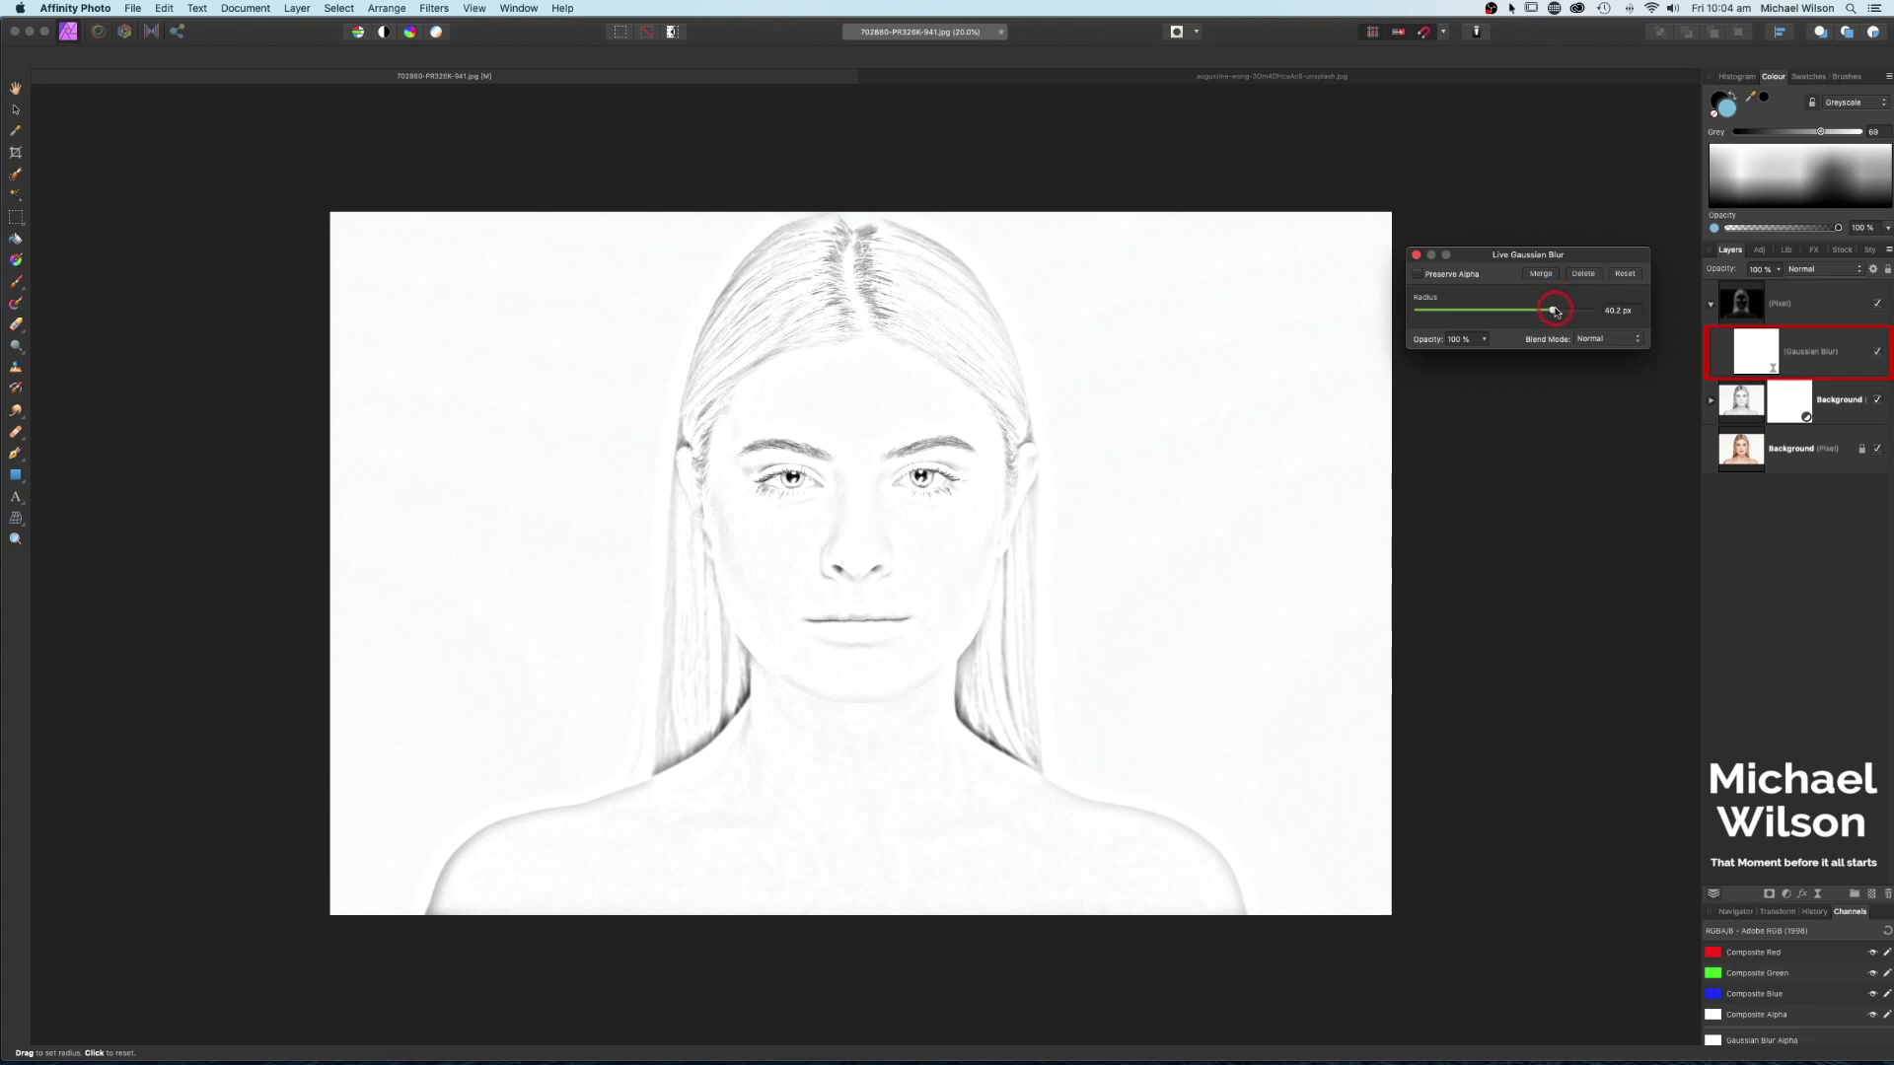
{"action": "left_click", "coordinate": [1416, 254]}
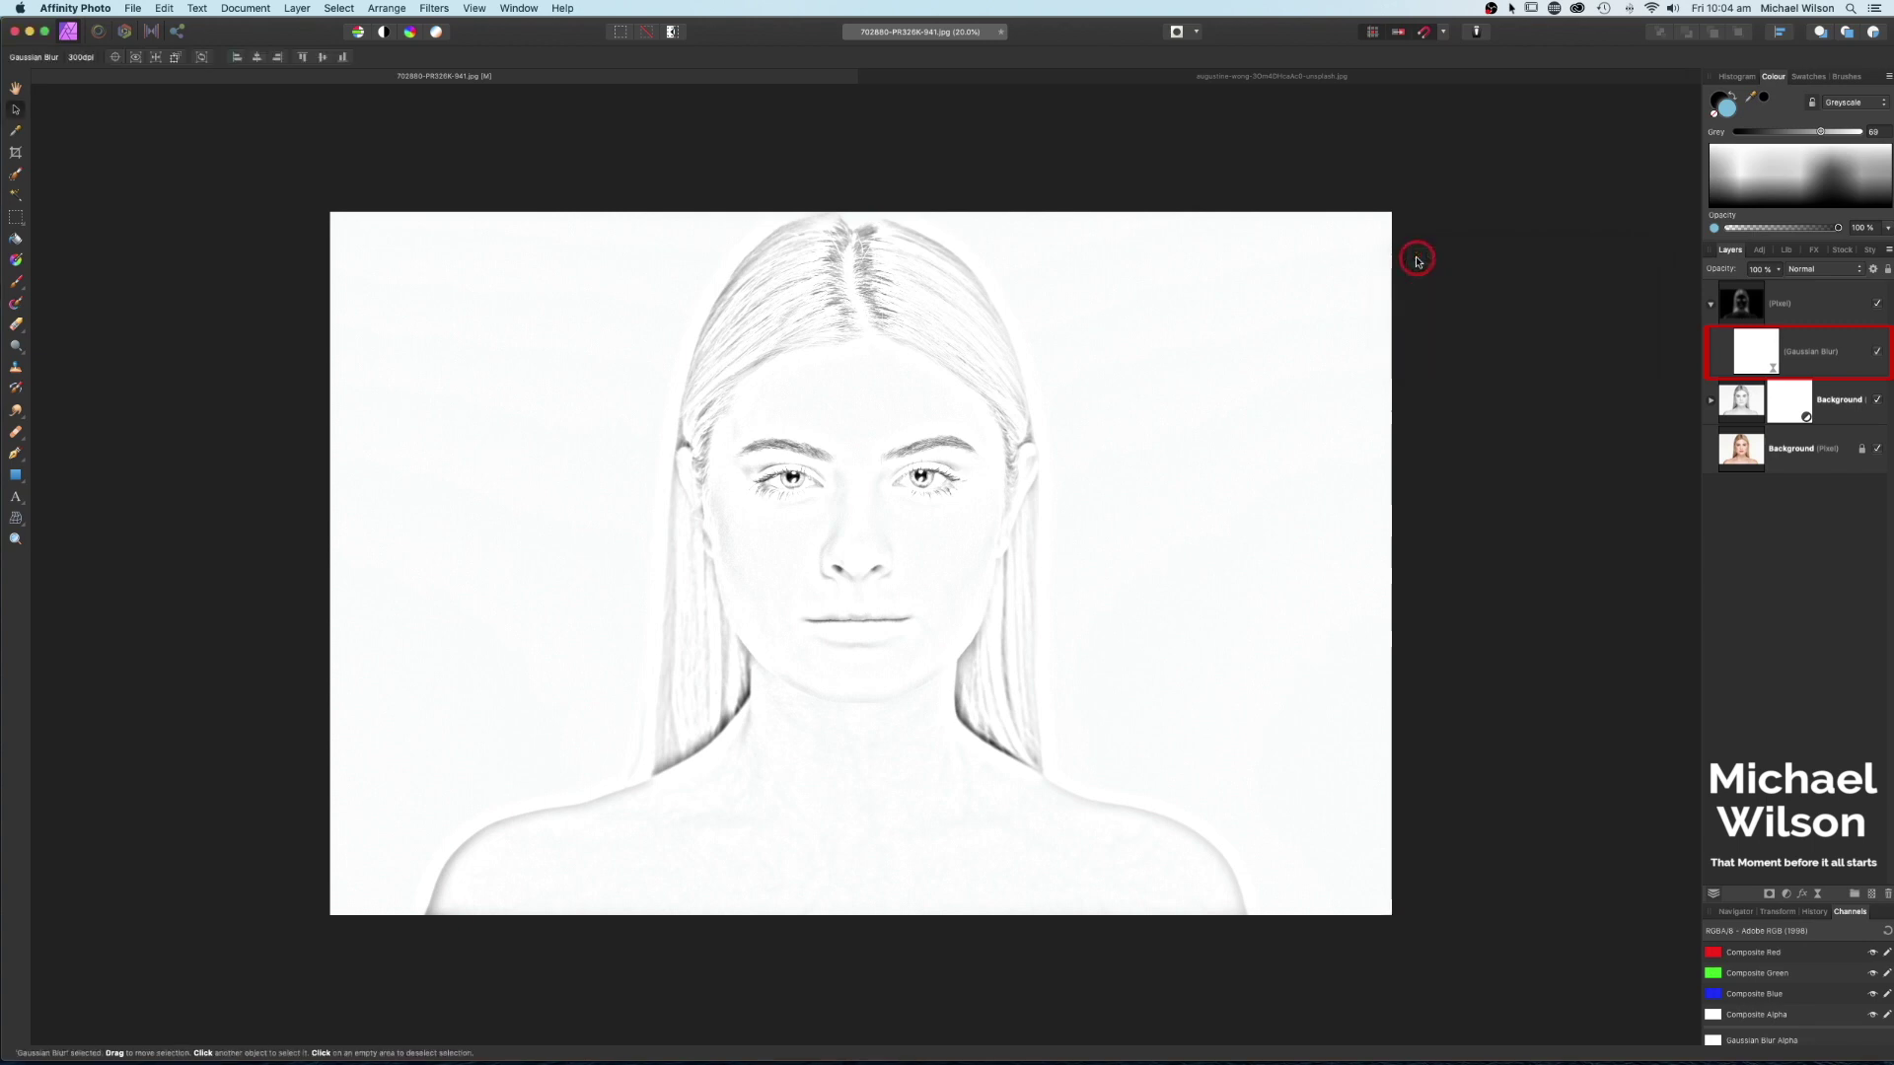
- Attach the Gaussian Blur to the inverted pixel layer in the mask position
{"action": "left_click", "coordinate": [1754, 357]}
{"action": "left_click_drag", "start_coordinate": [1755, 357], "coordinate": [1746, 306]}
{"action": "left_click", "coordinate": [1753, 308]}
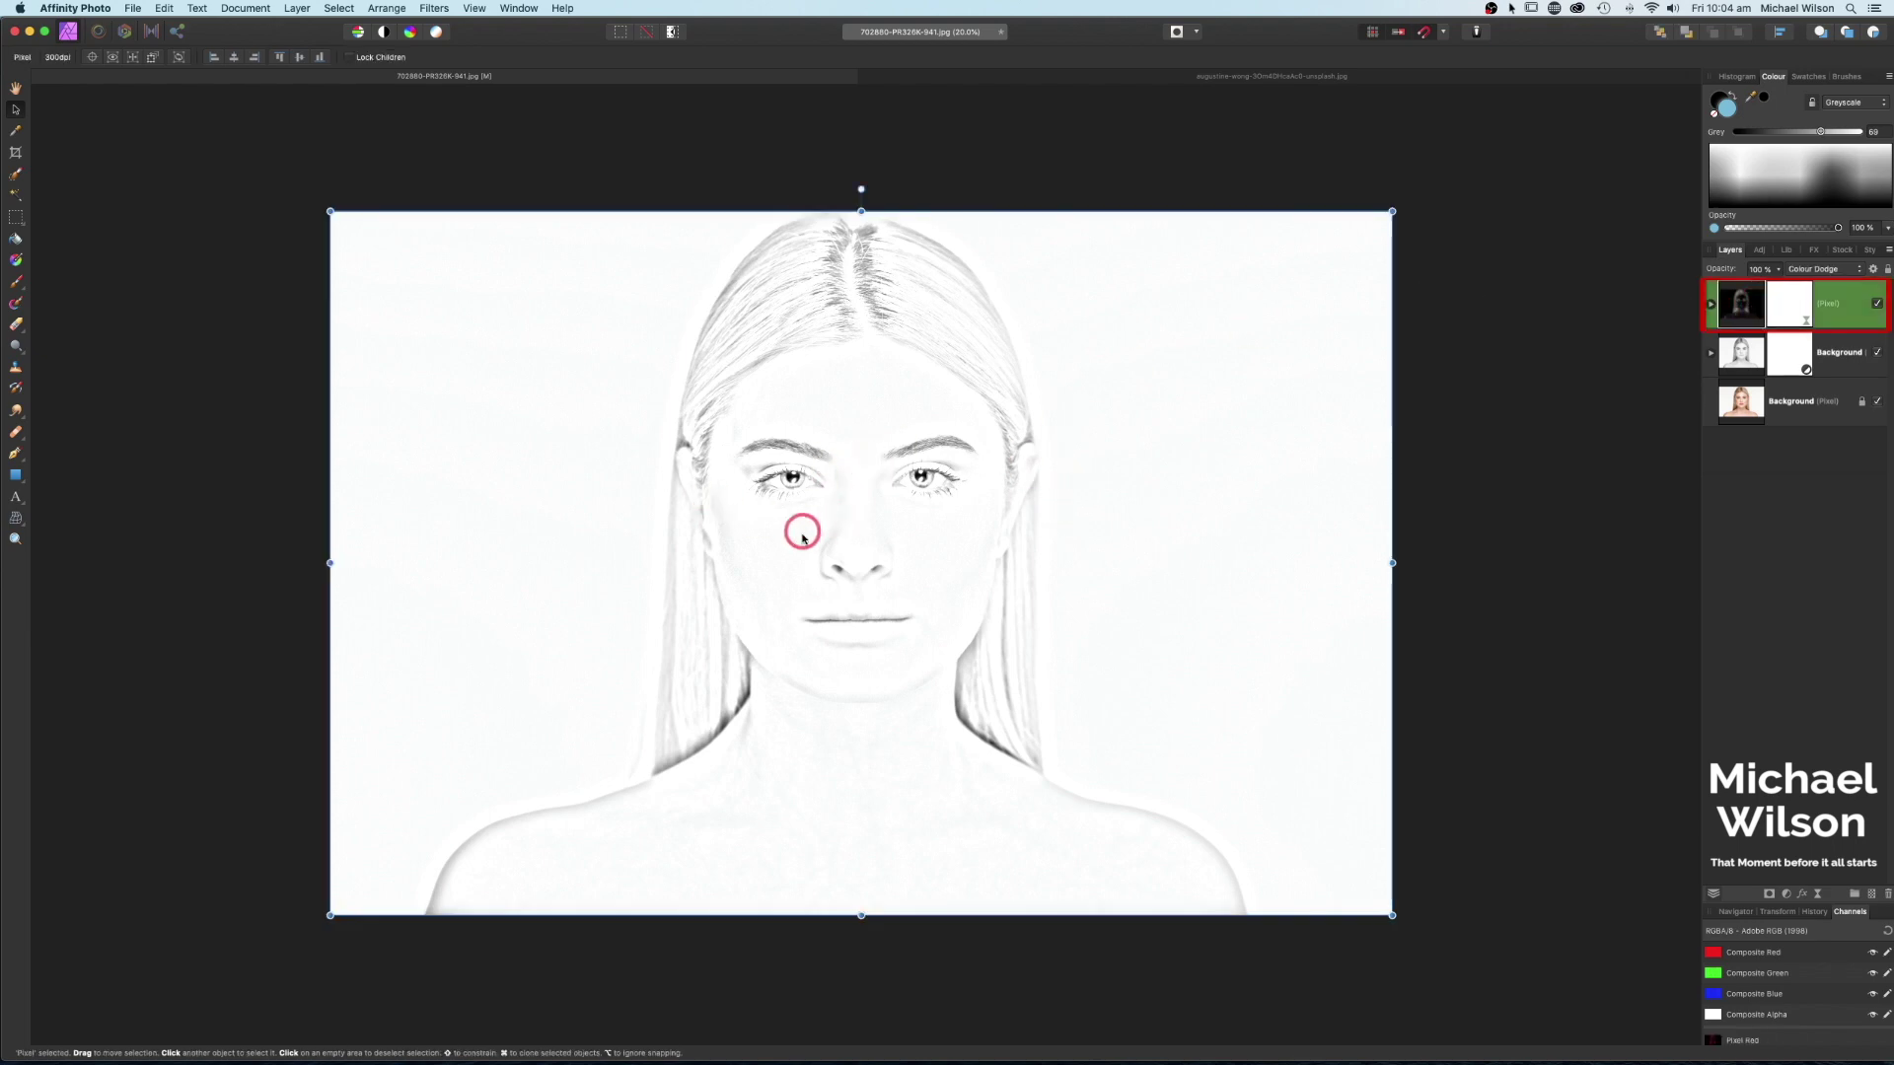
- Duplicate the original Background photo, move the copy to the top of the layer stack and set its blend mode to Colour
{"action": "left_click", "coordinate": [1786, 409]}
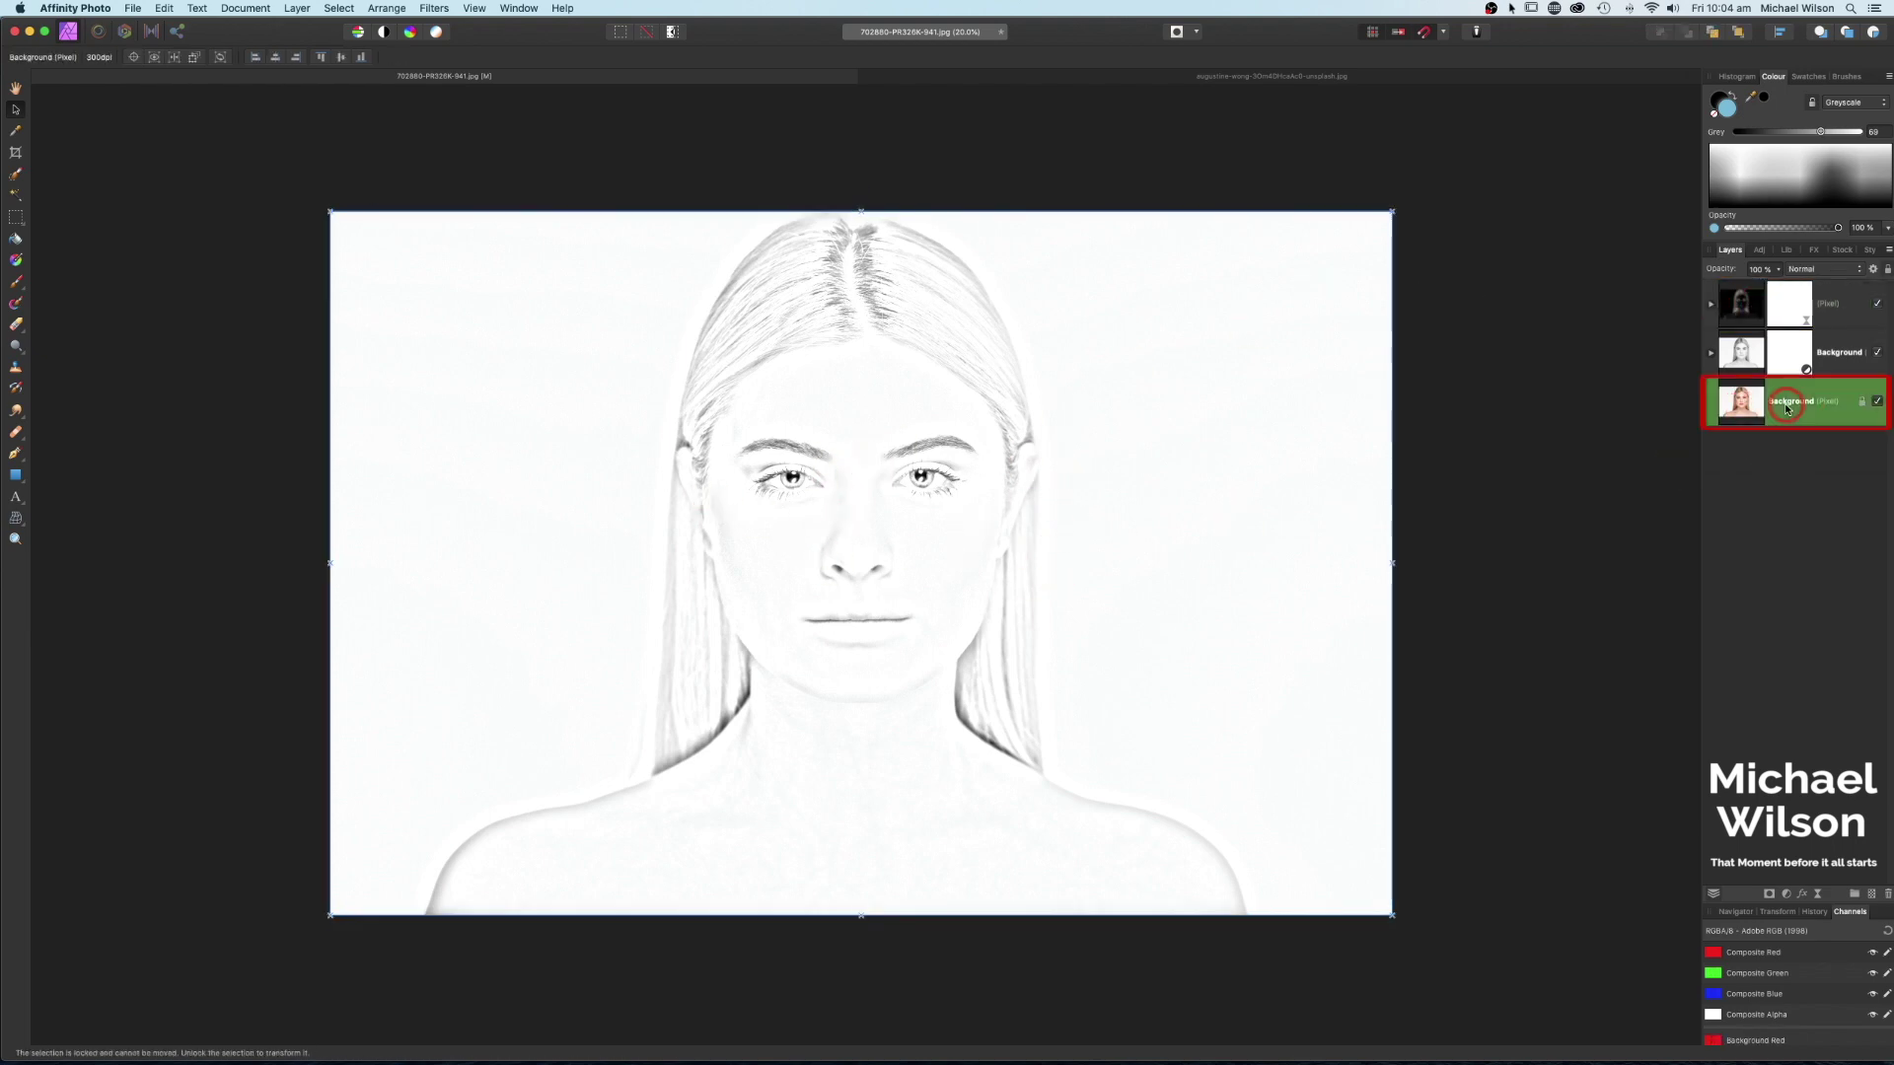
{"action": "key", "text": "super+j"}
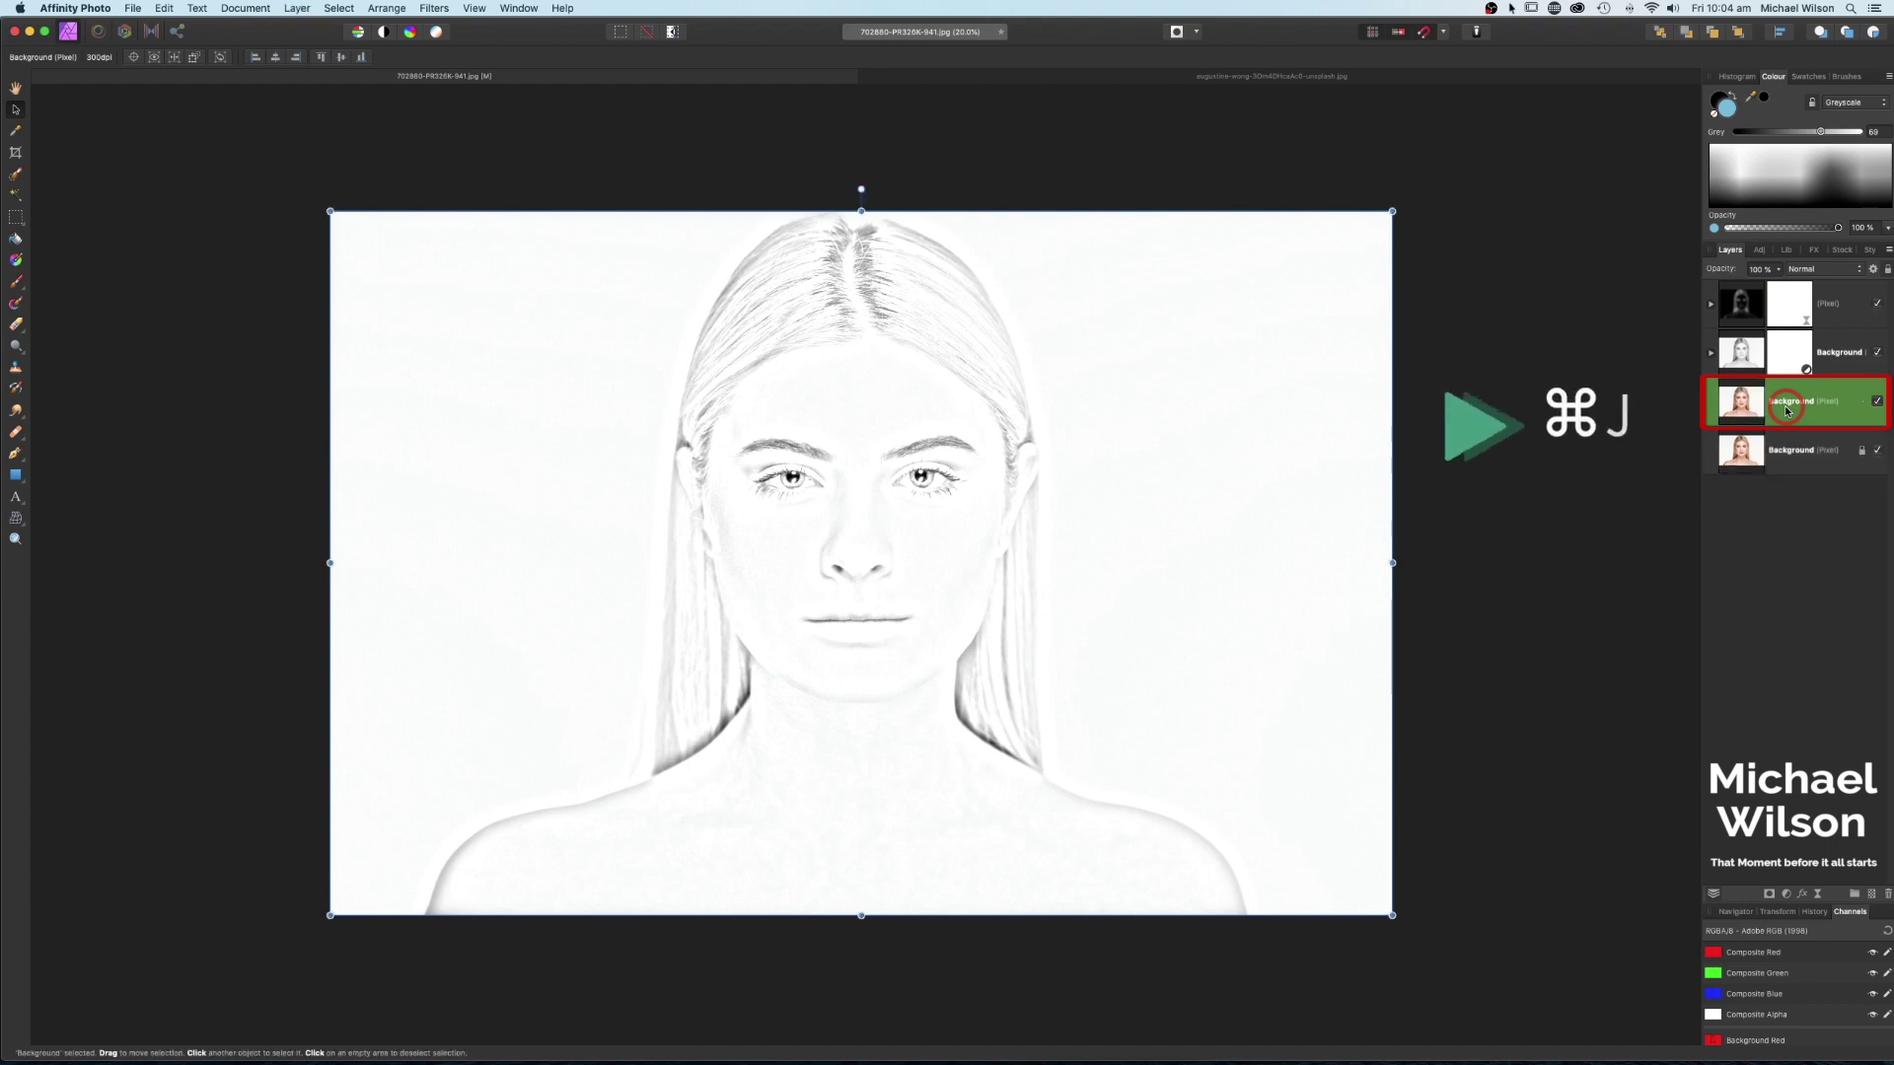
{"action": "left_click_drag", "start_coordinate": [1786, 352], "coordinate": [1822, 276]}
{"action": "left_click", "coordinate": [1805, 271]}
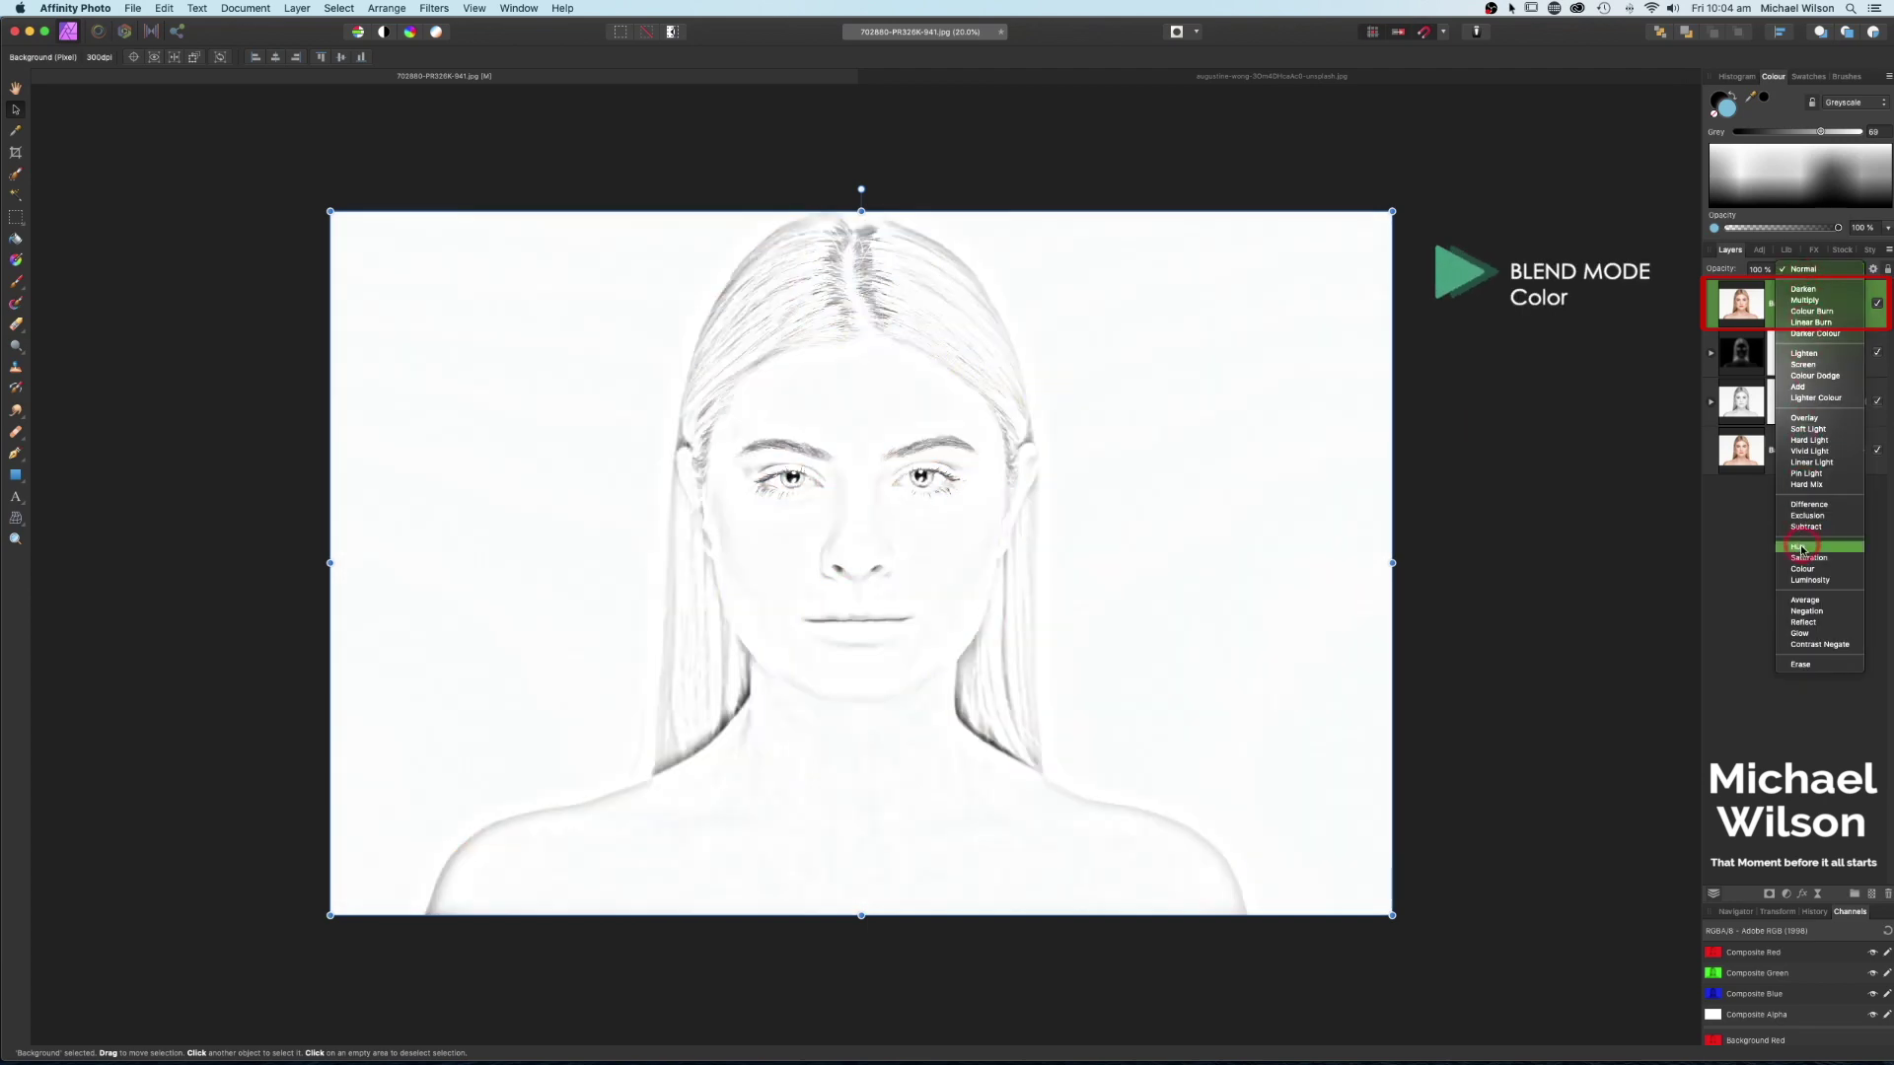
{"action": "left_click", "coordinate": [1802, 569]}
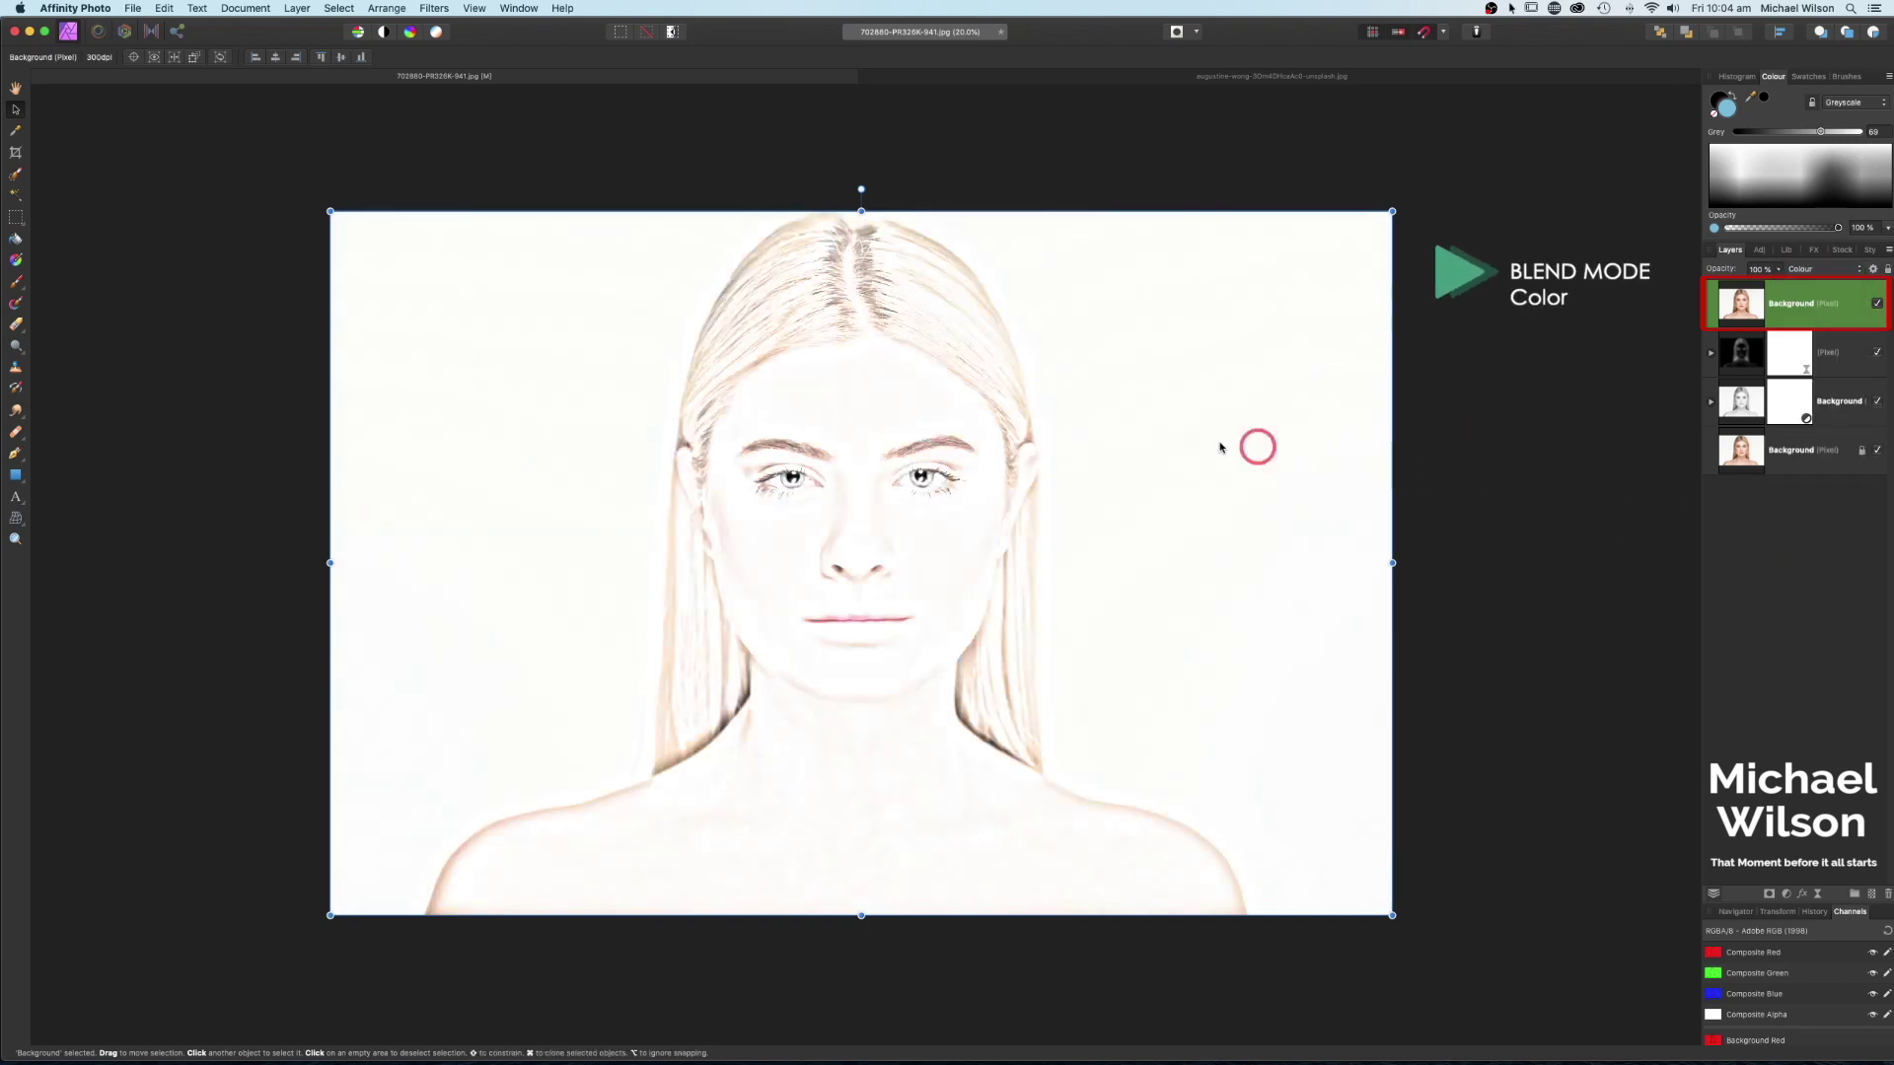
- Reduce the top colour photo layer's opacity to 75% and hide the layer
{"action": "left_click", "coordinate": [1780, 273]}
{"action": "mouse_move", "coordinate": [1767, 288]}
{"action": "left_mouse_down"}
{"action": "mouse_move", "coordinate": [1697, 287]}
{"action": "mouse_move", "coordinate": [1747, 287]}
{"action": "left_mouse_up"}
{"action": "left_click", "coordinate": [1858, 529]}
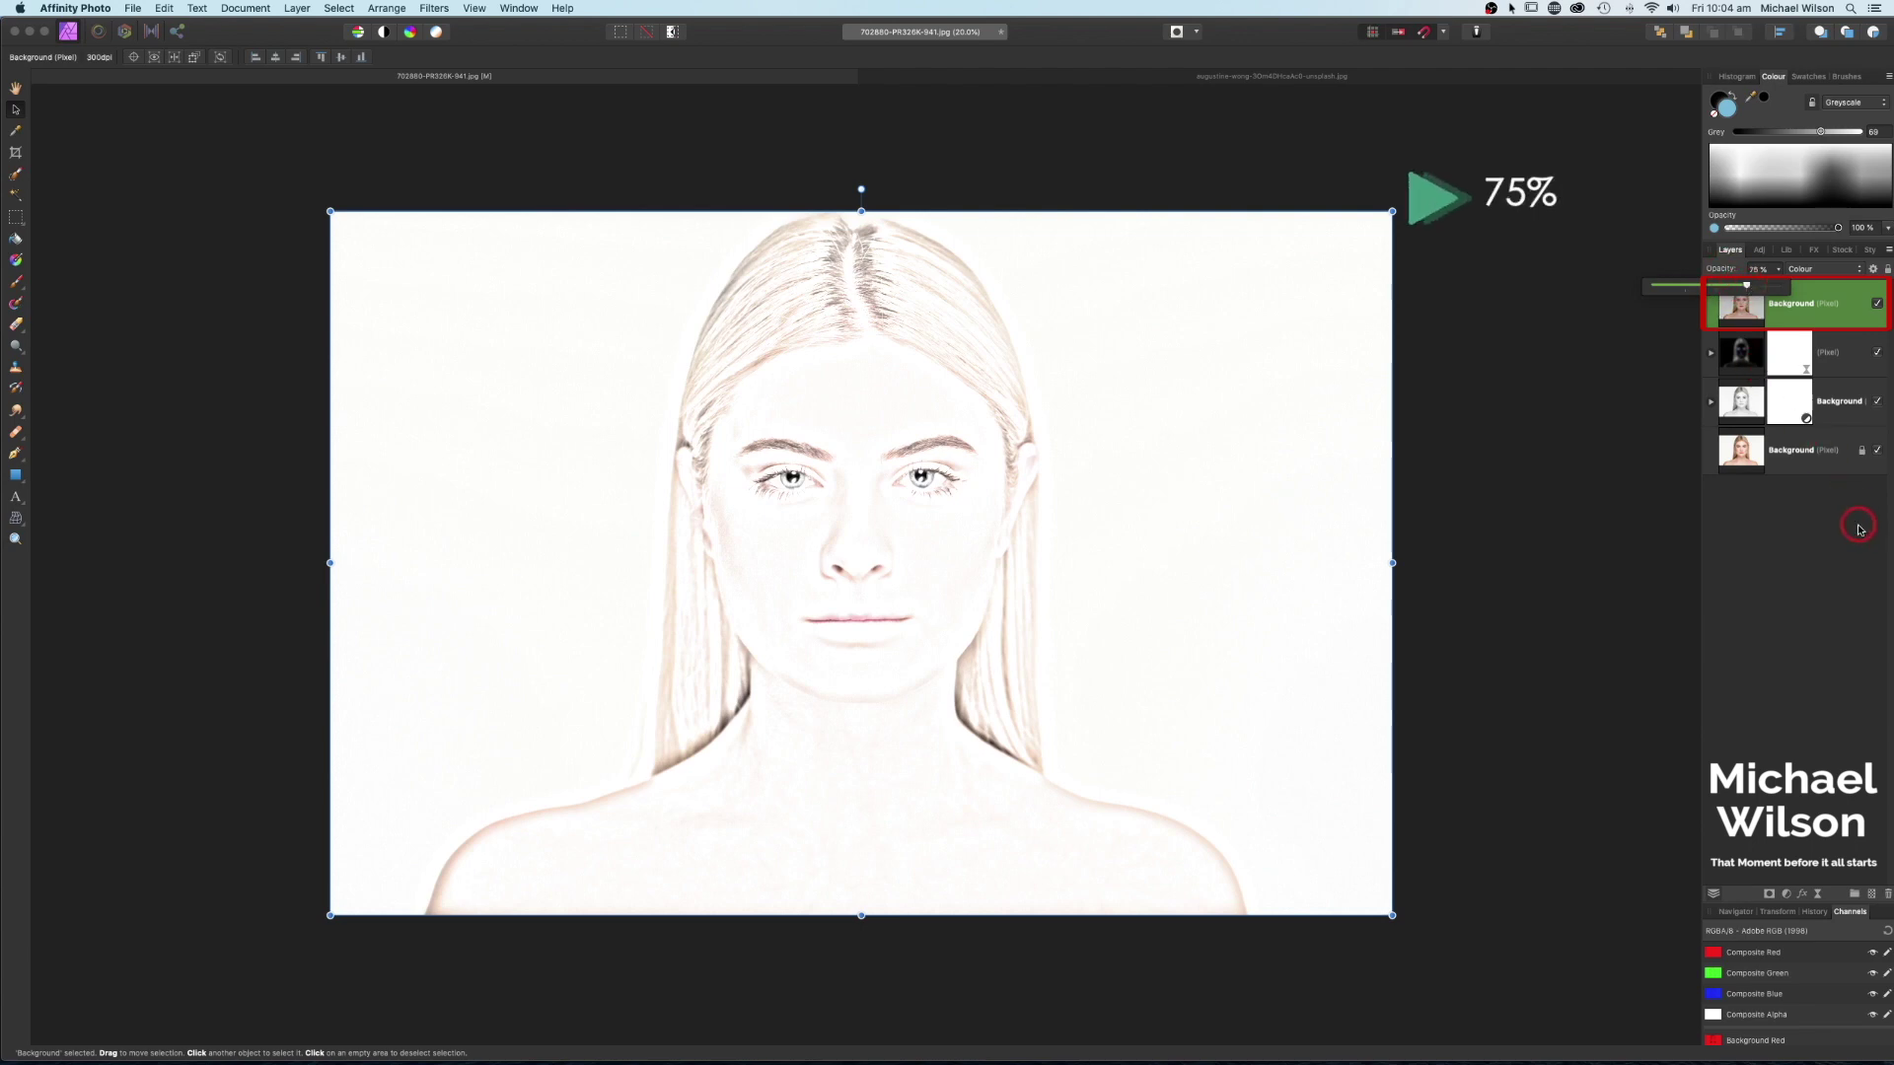
{"action": "left_click", "coordinate": [1742, 313]}
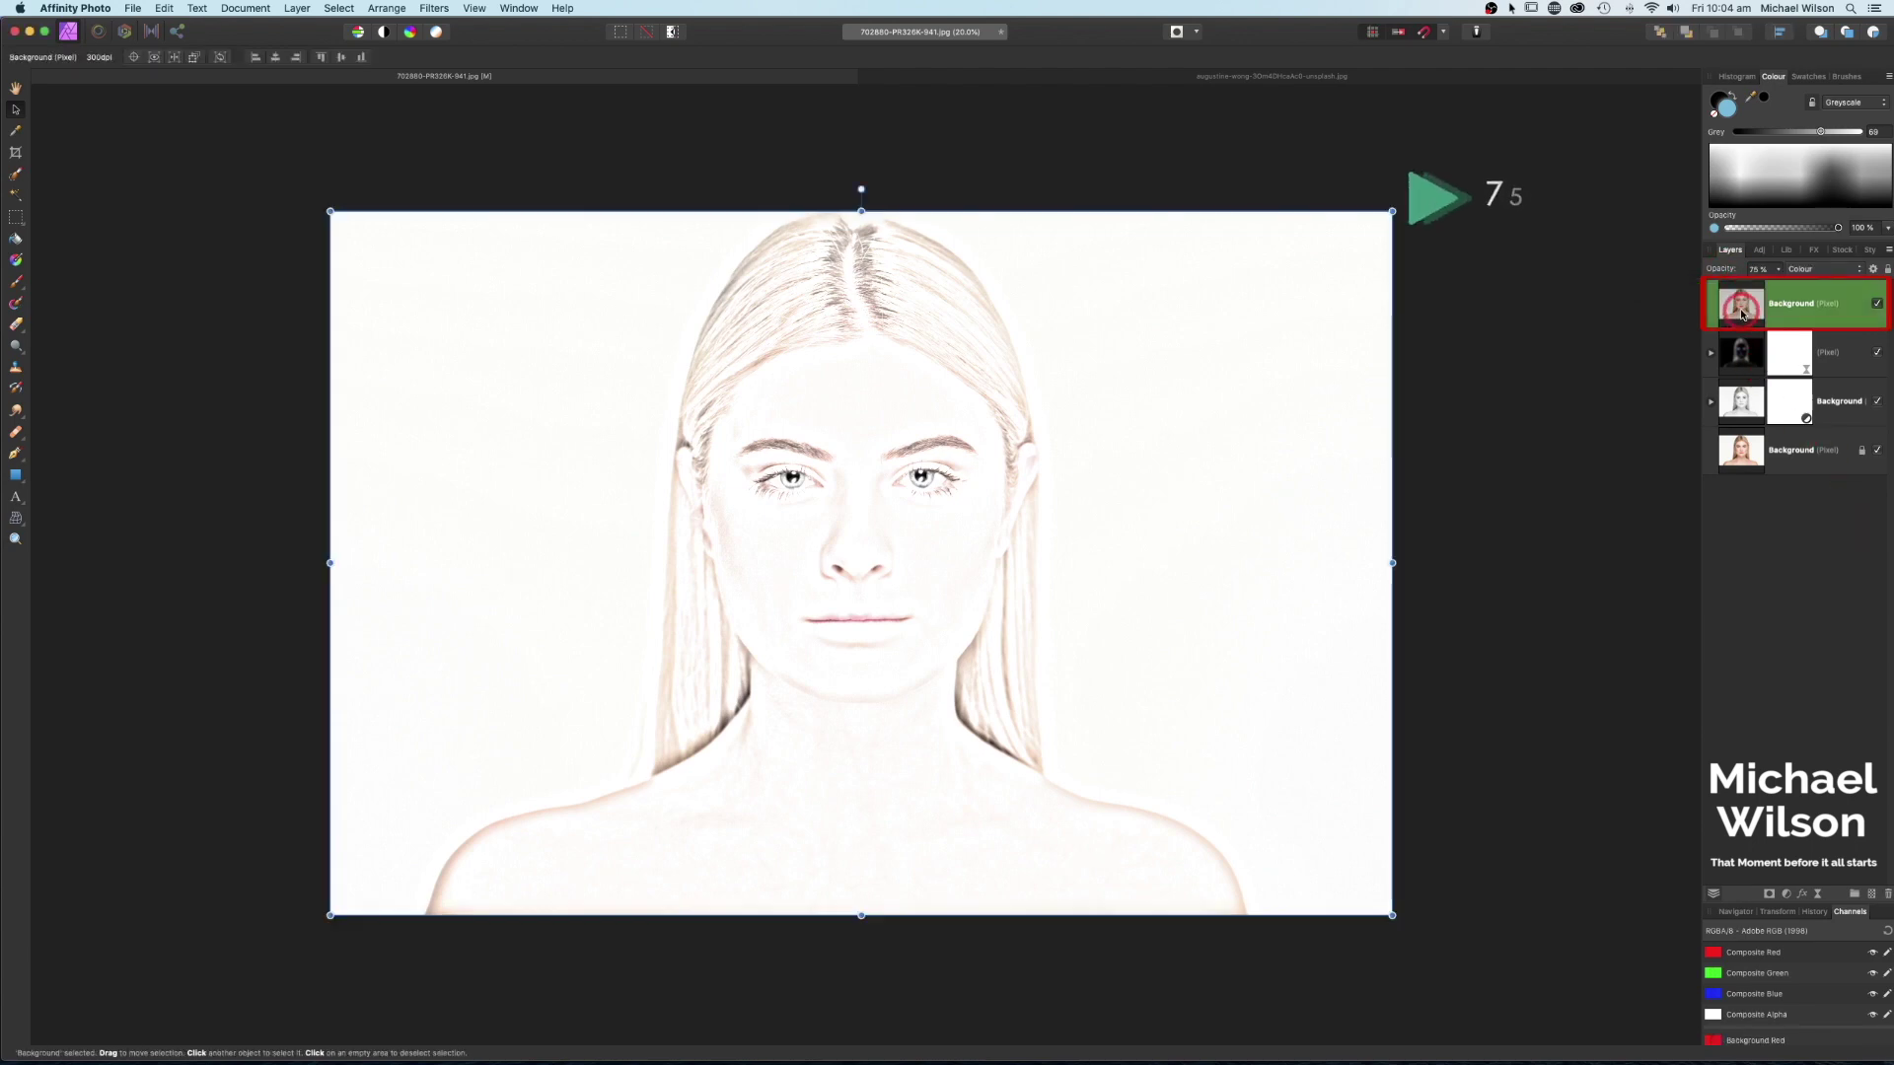
{"action": "left_click", "coordinate": [1874, 305]}
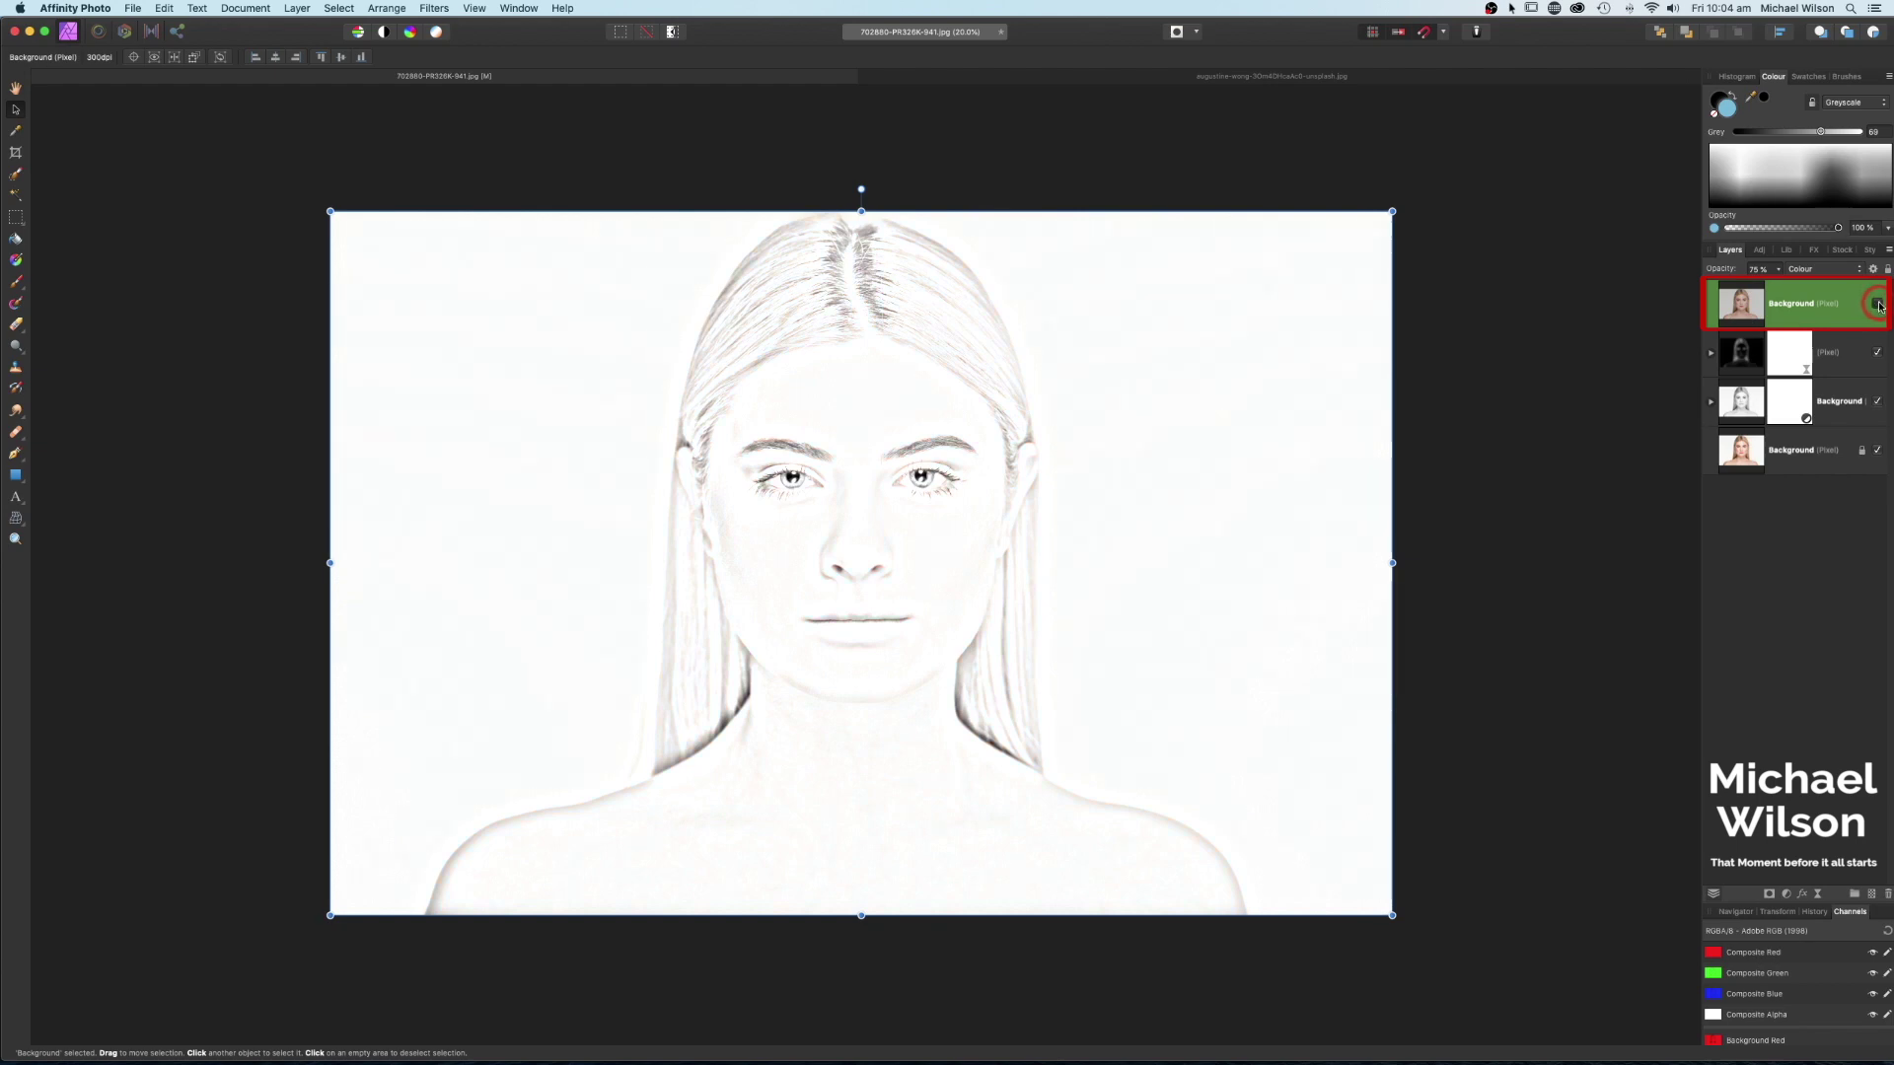
- Draw a light blue filled rectangle that covers the whole canvas
{"action": "left_click", "coordinate": [16, 476]}
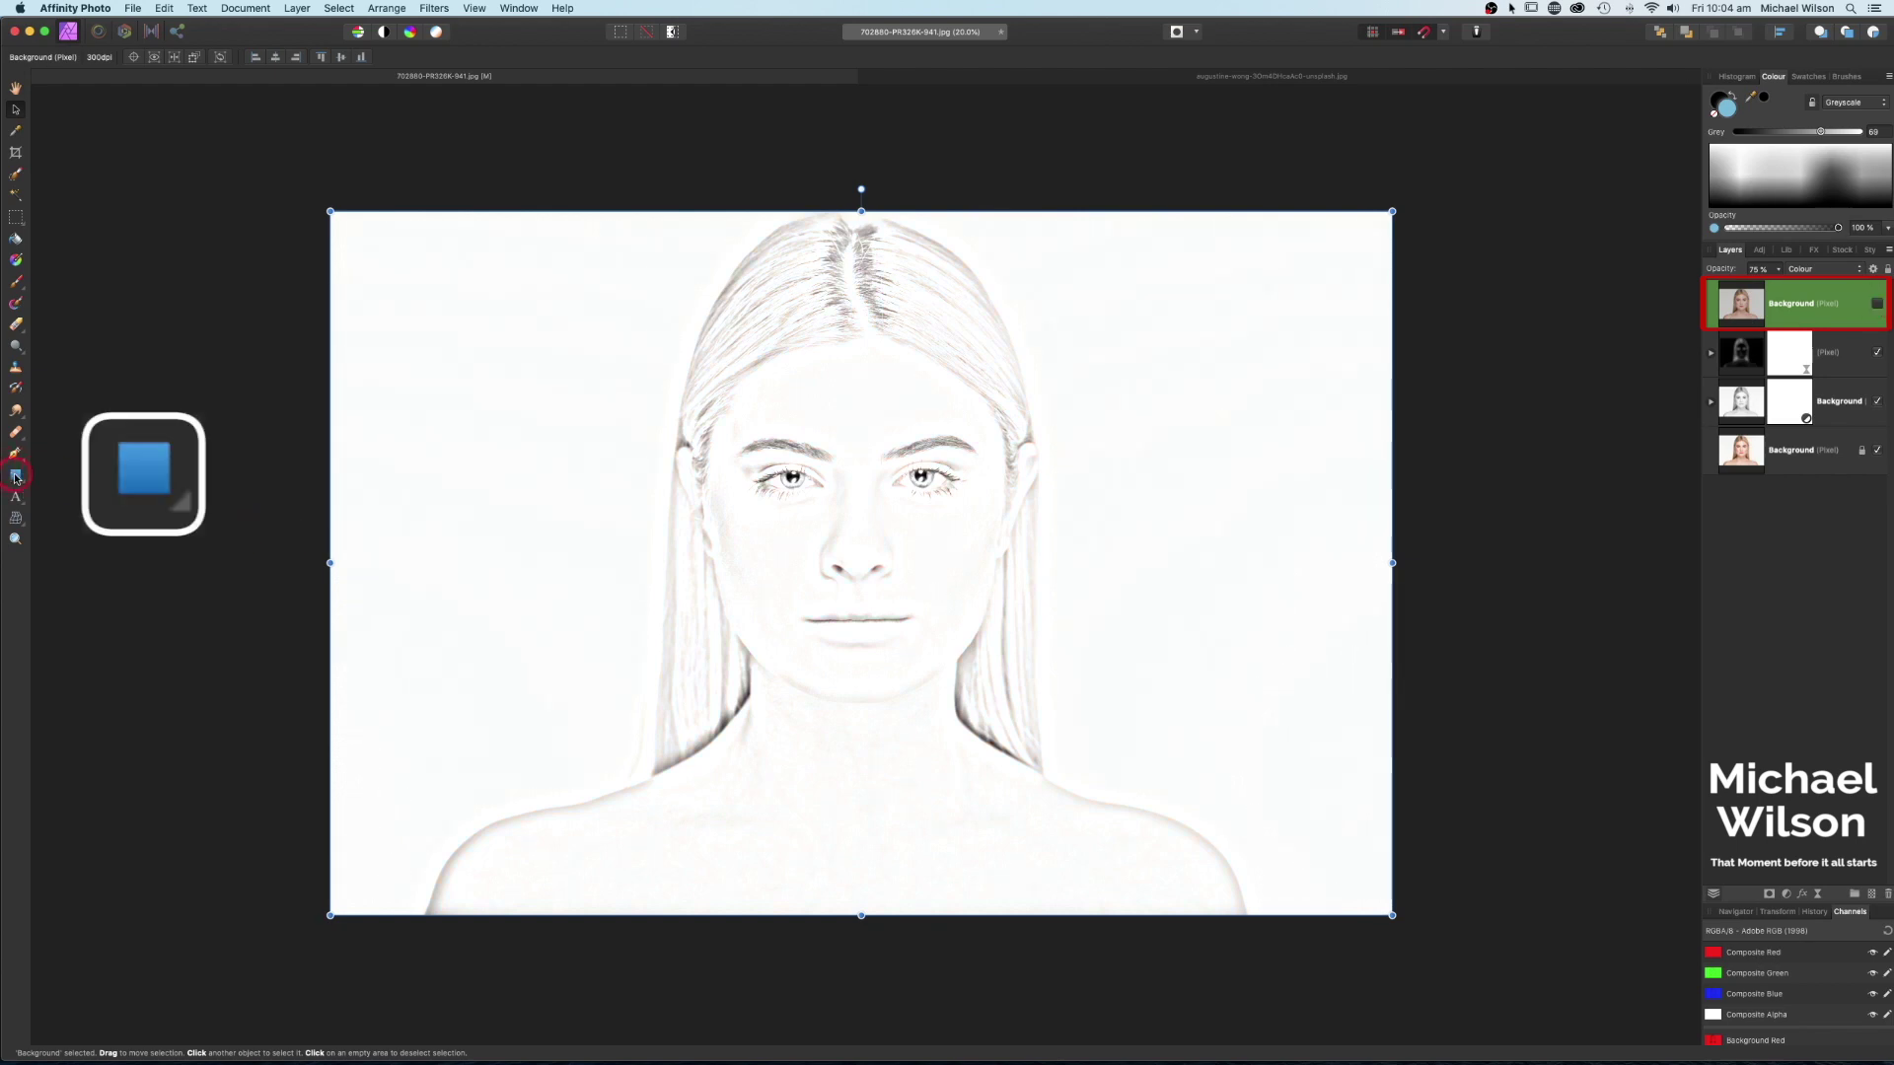
{"action": "left_click", "coordinate": [1730, 111]}
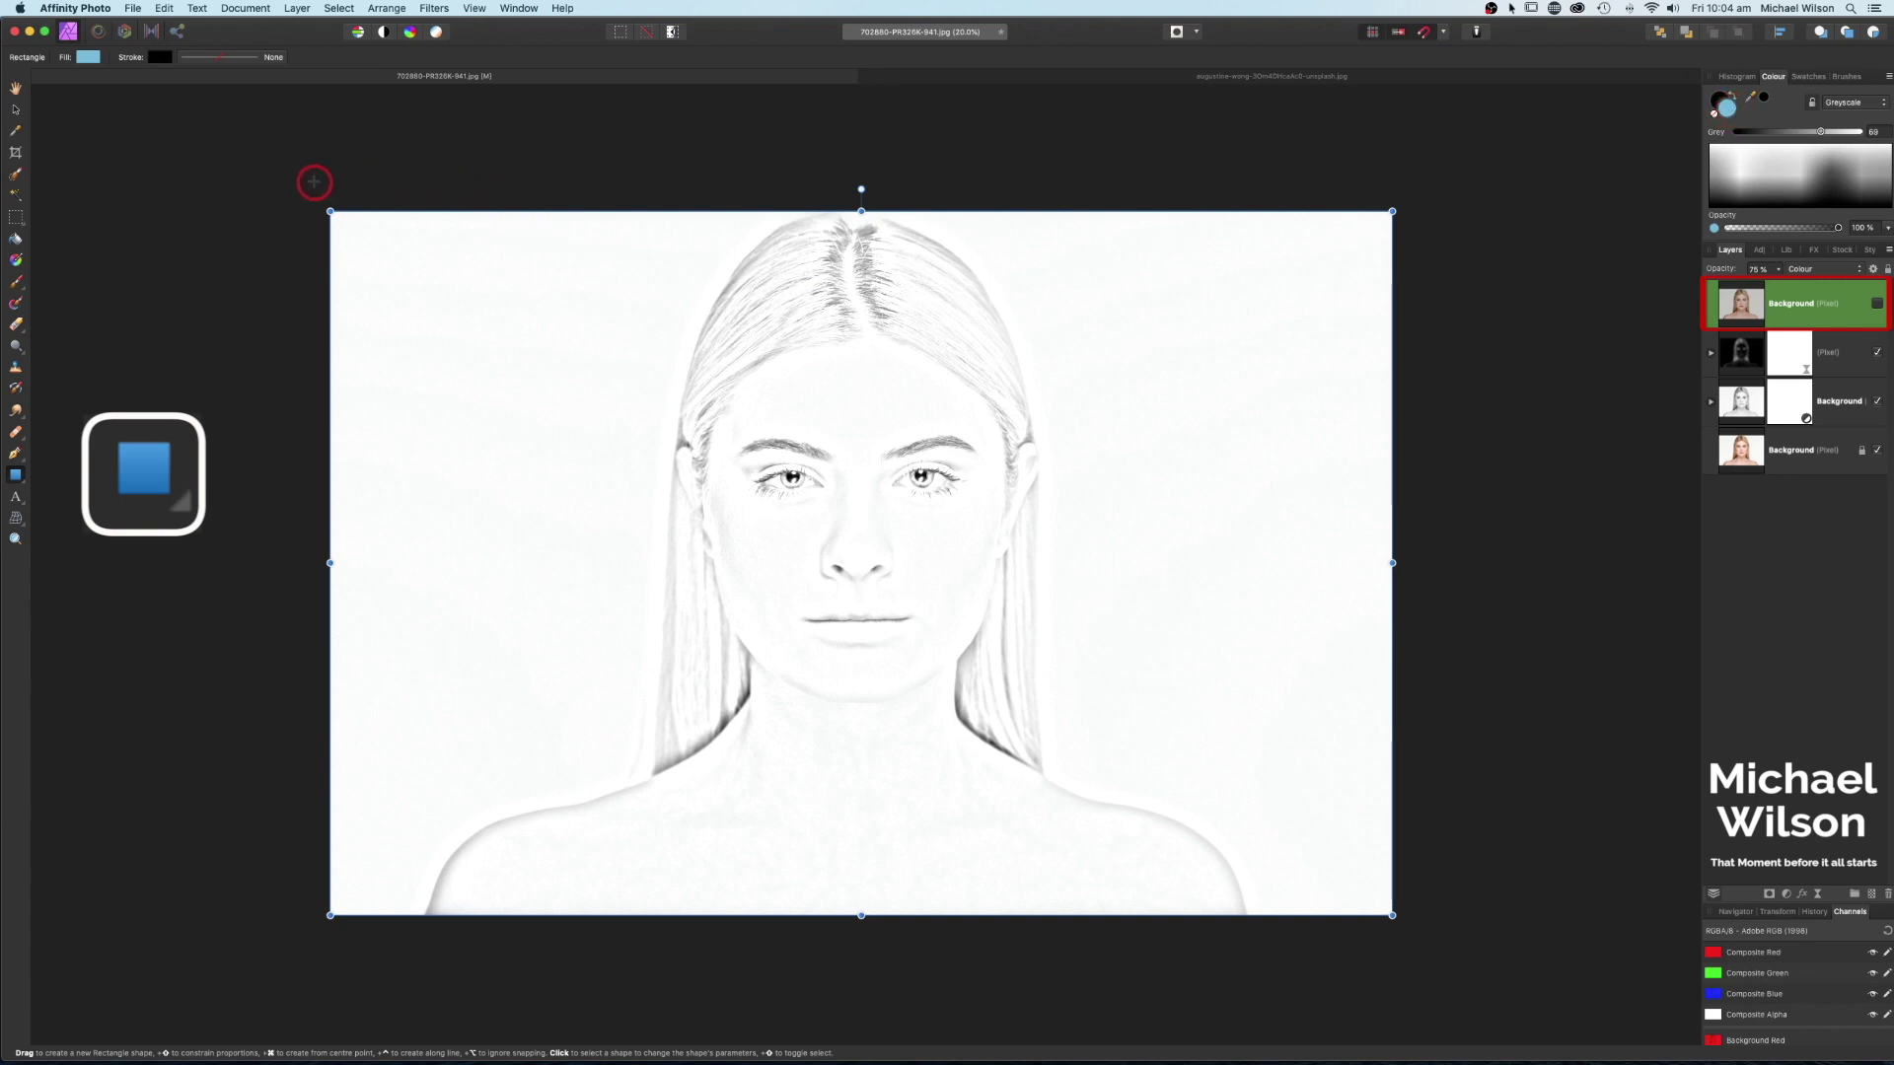
{"action": "left_click_drag", "start_coordinate": [315, 183], "coordinate": [1415, 948]}
- Change the rectangle's fill to turquoise (R 123, G 198, B 213) and set its blend mode to Colour
{"action": "left_click", "coordinate": [1730, 111]}
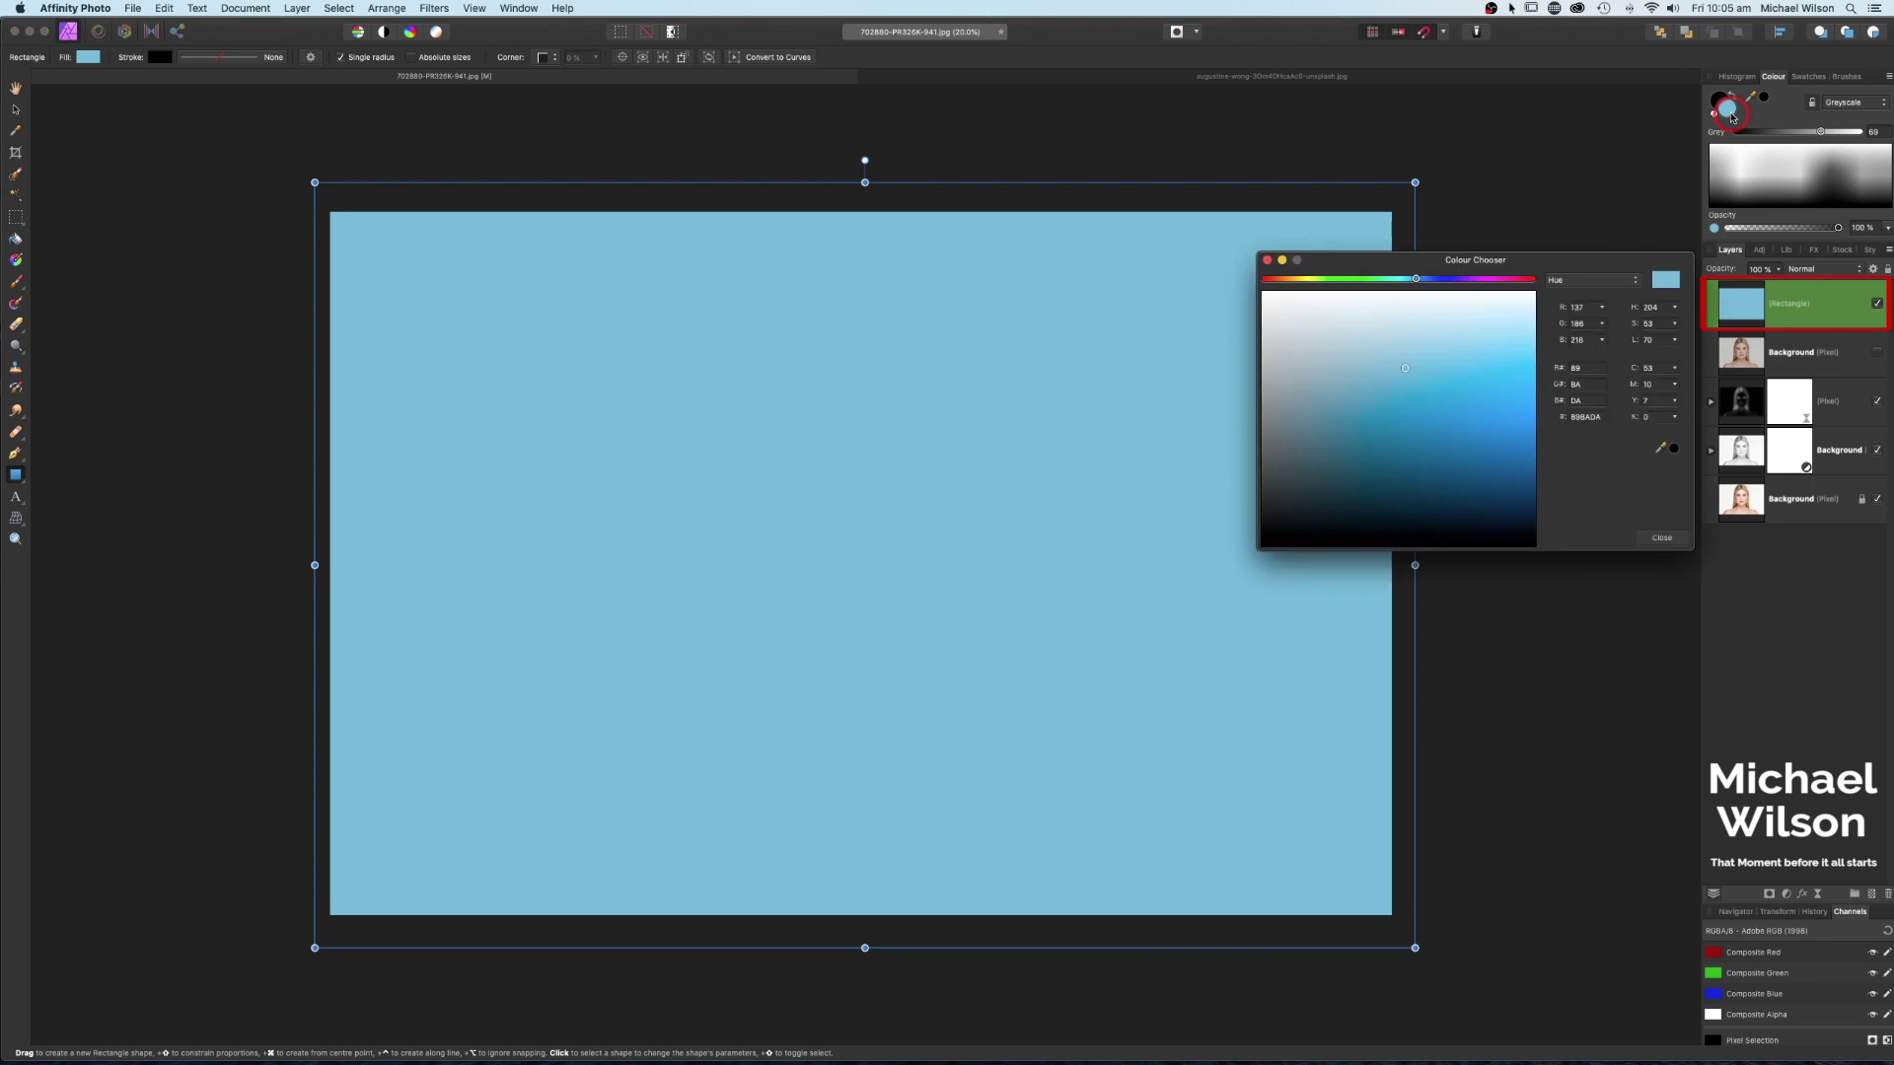
{"action": "mouse_move", "coordinate": [1418, 281]}
{"action": "left_mouse_down"}
{"action": "mouse_move", "coordinate": [1348, 281]}
{"action": "mouse_move", "coordinate": [1455, 289]}
{"action": "mouse_move", "coordinate": [1409, 301]}
{"action": "left_mouse_up"}
{"action": "left_click", "coordinate": [1406, 372]}
{"action": "mouse_move", "coordinate": [1406, 372]}
{"action": "left_mouse_down"}
{"action": "mouse_move", "coordinate": [1183, 393]}
{"action": "mouse_move", "coordinate": [1402, 378]}
{"action": "left_mouse_up"}
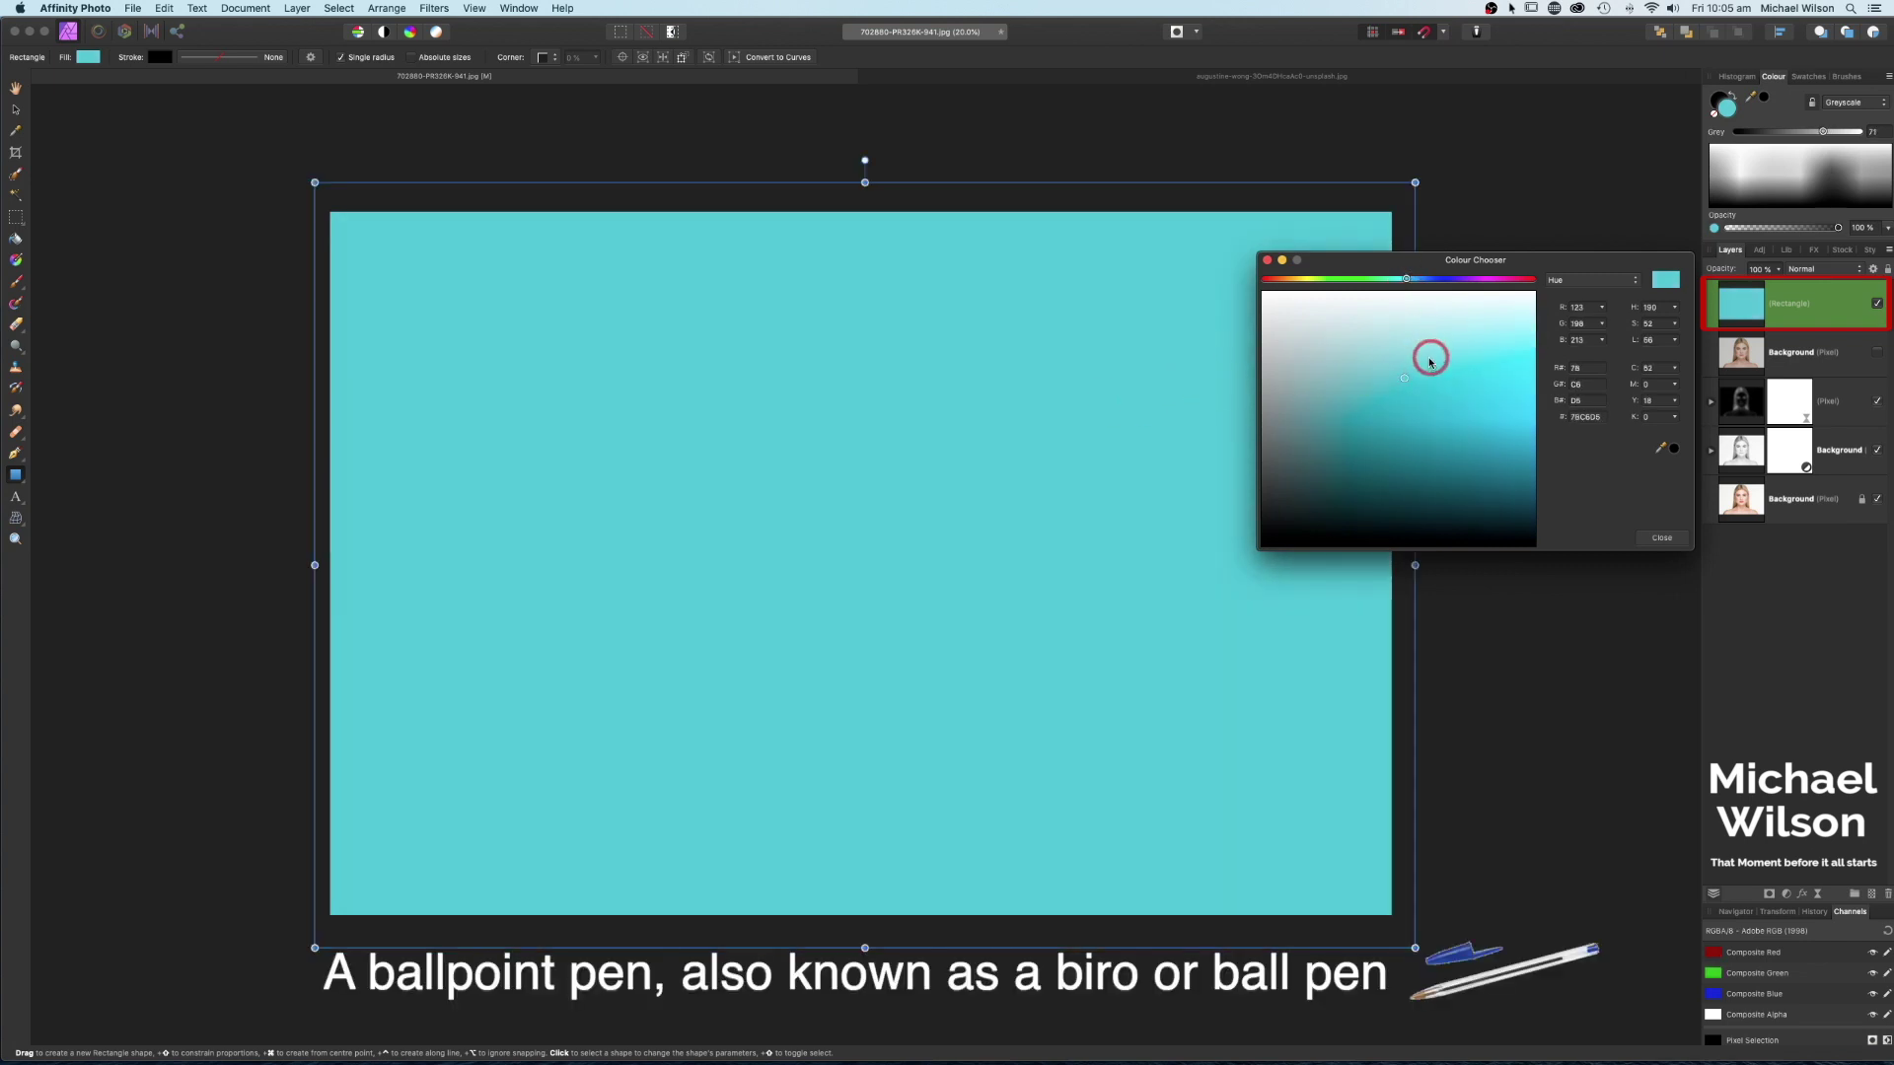
{"action": "left_click", "coordinate": [1267, 259]}
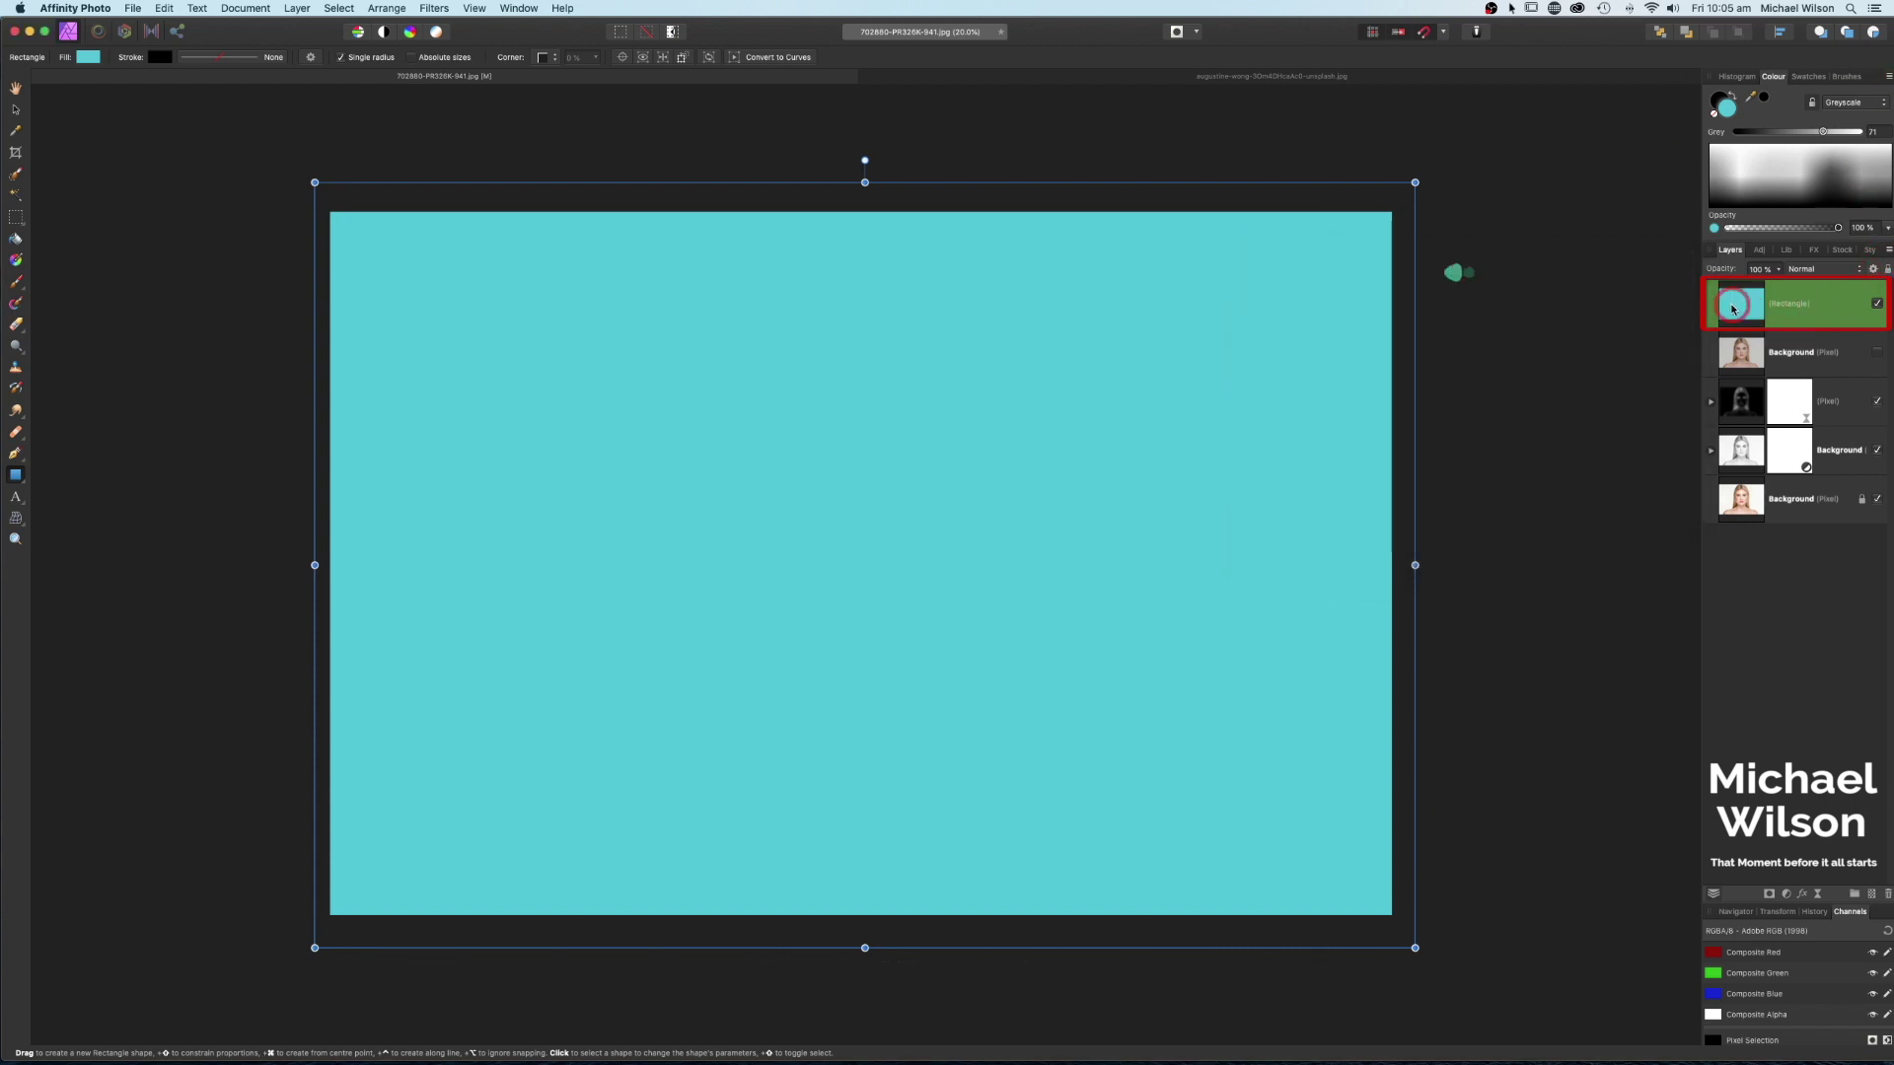
{"action": "left_click", "coordinate": [1808, 269]}
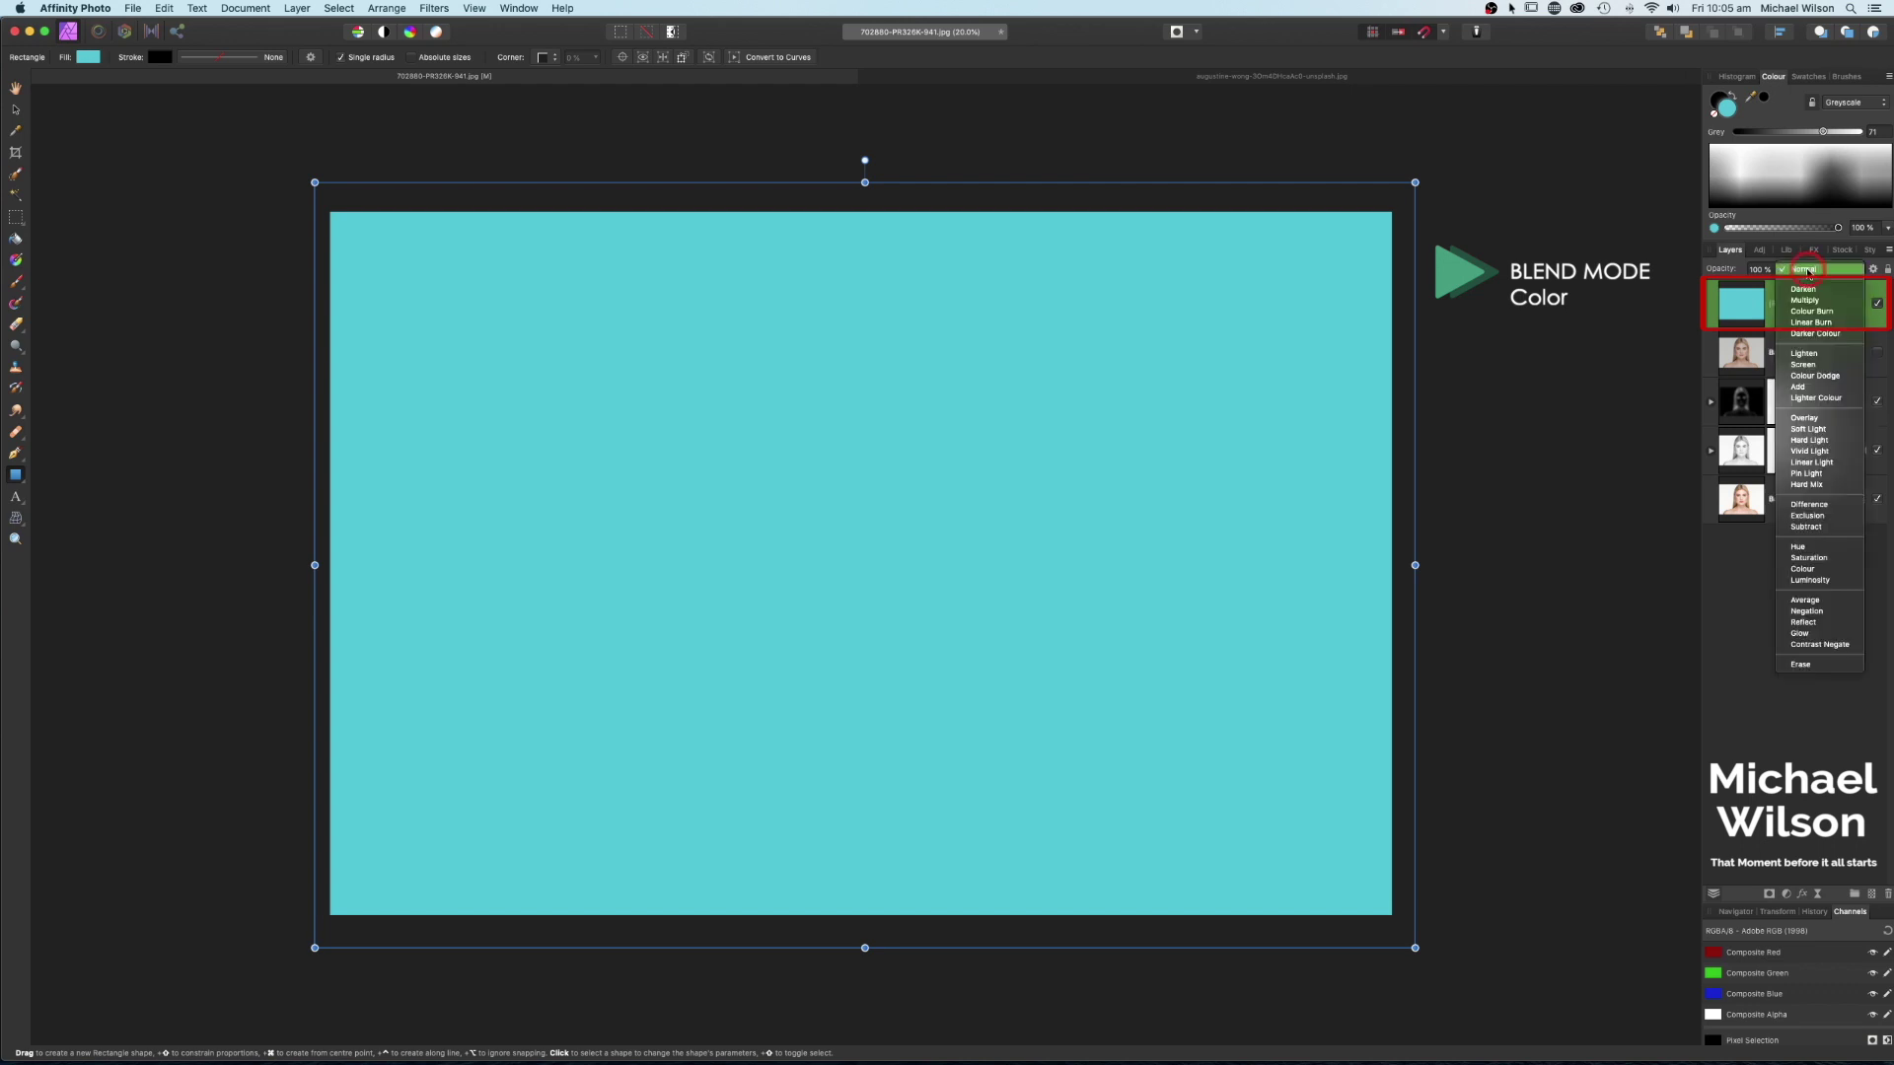
{"action": "left_click", "coordinate": [1805, 622]}
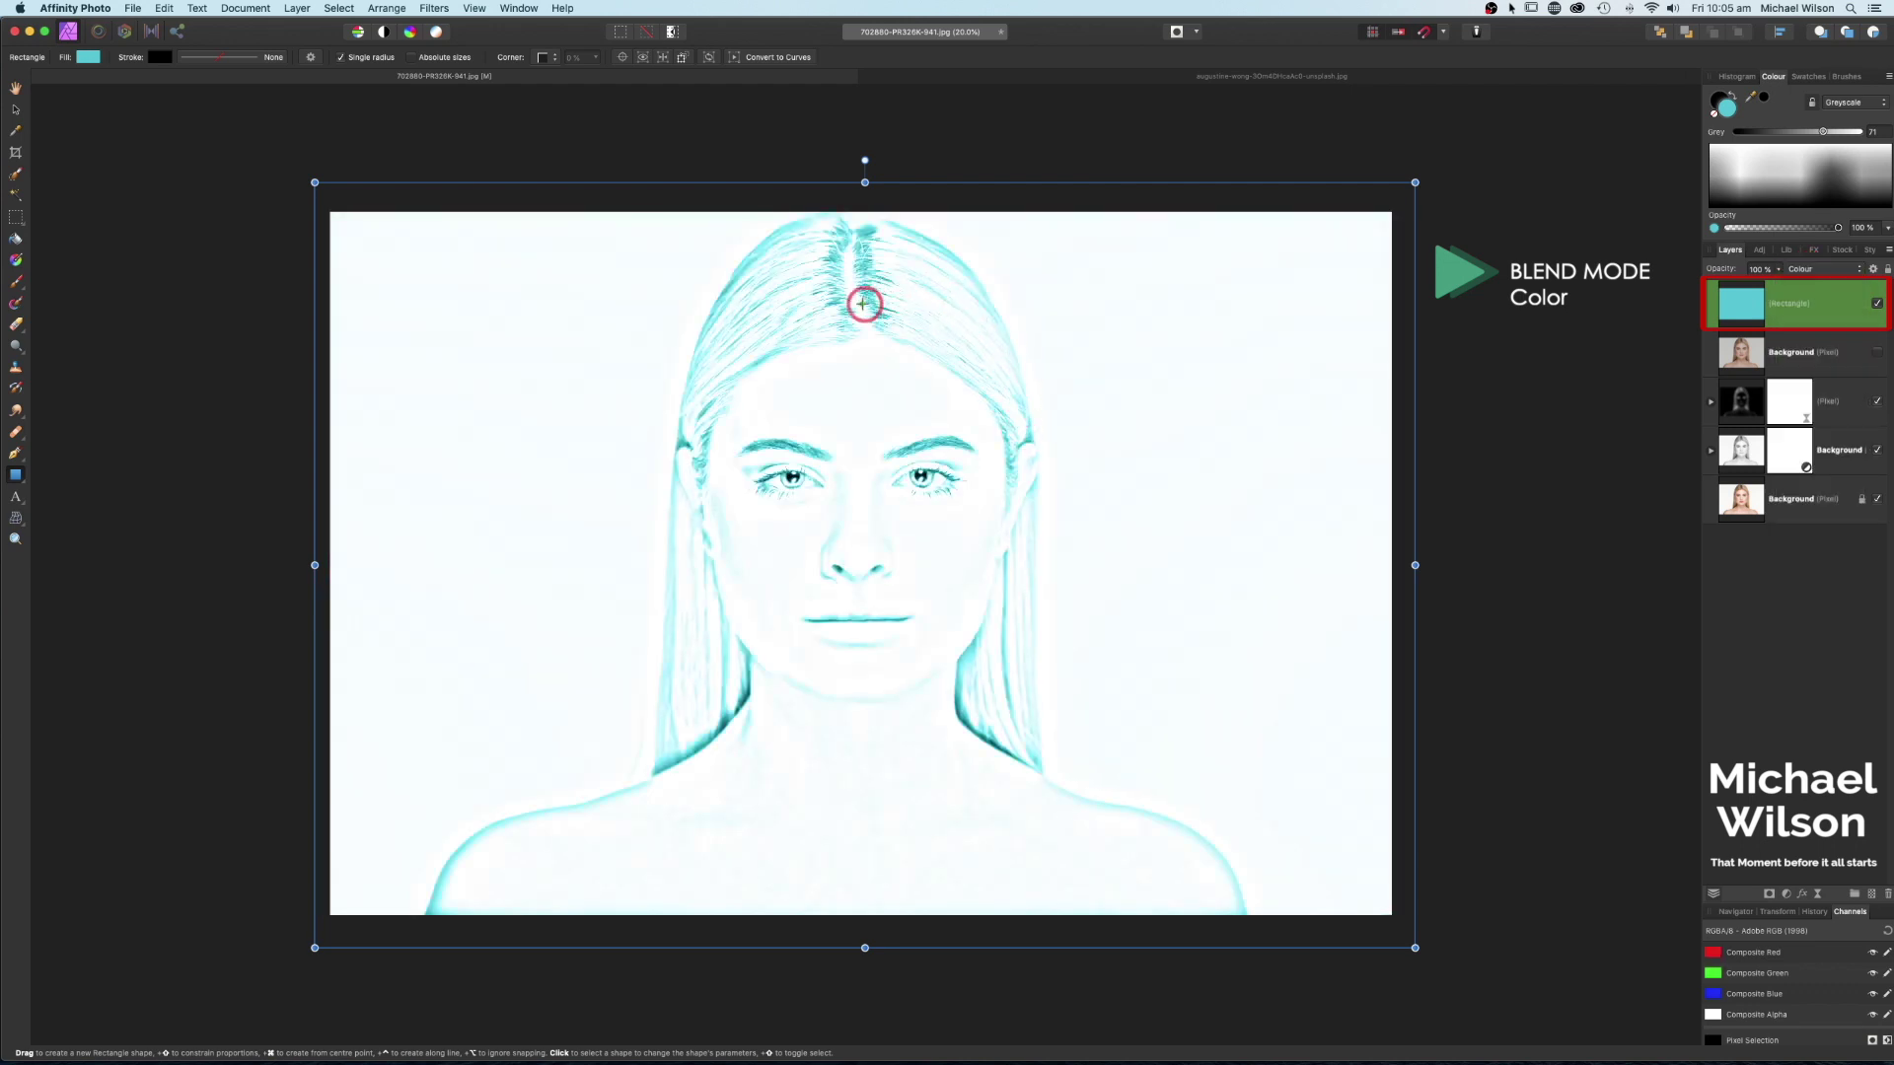
- Reduce the turquoise rectangle layer's opacity to 75% and hide the layer
{"action": "left_click", "coordinate": [1783, 270]}
{"action": "mouse_move", "coordinate": [1787, 286]}
{"action": "left_mouse_down"}
{"action": "mouse_move", "coordinate": [1683, 293]}
{"action": "mouse_move", "coordinate": [1752, 290]}
{"action": "left_mouse_up"}
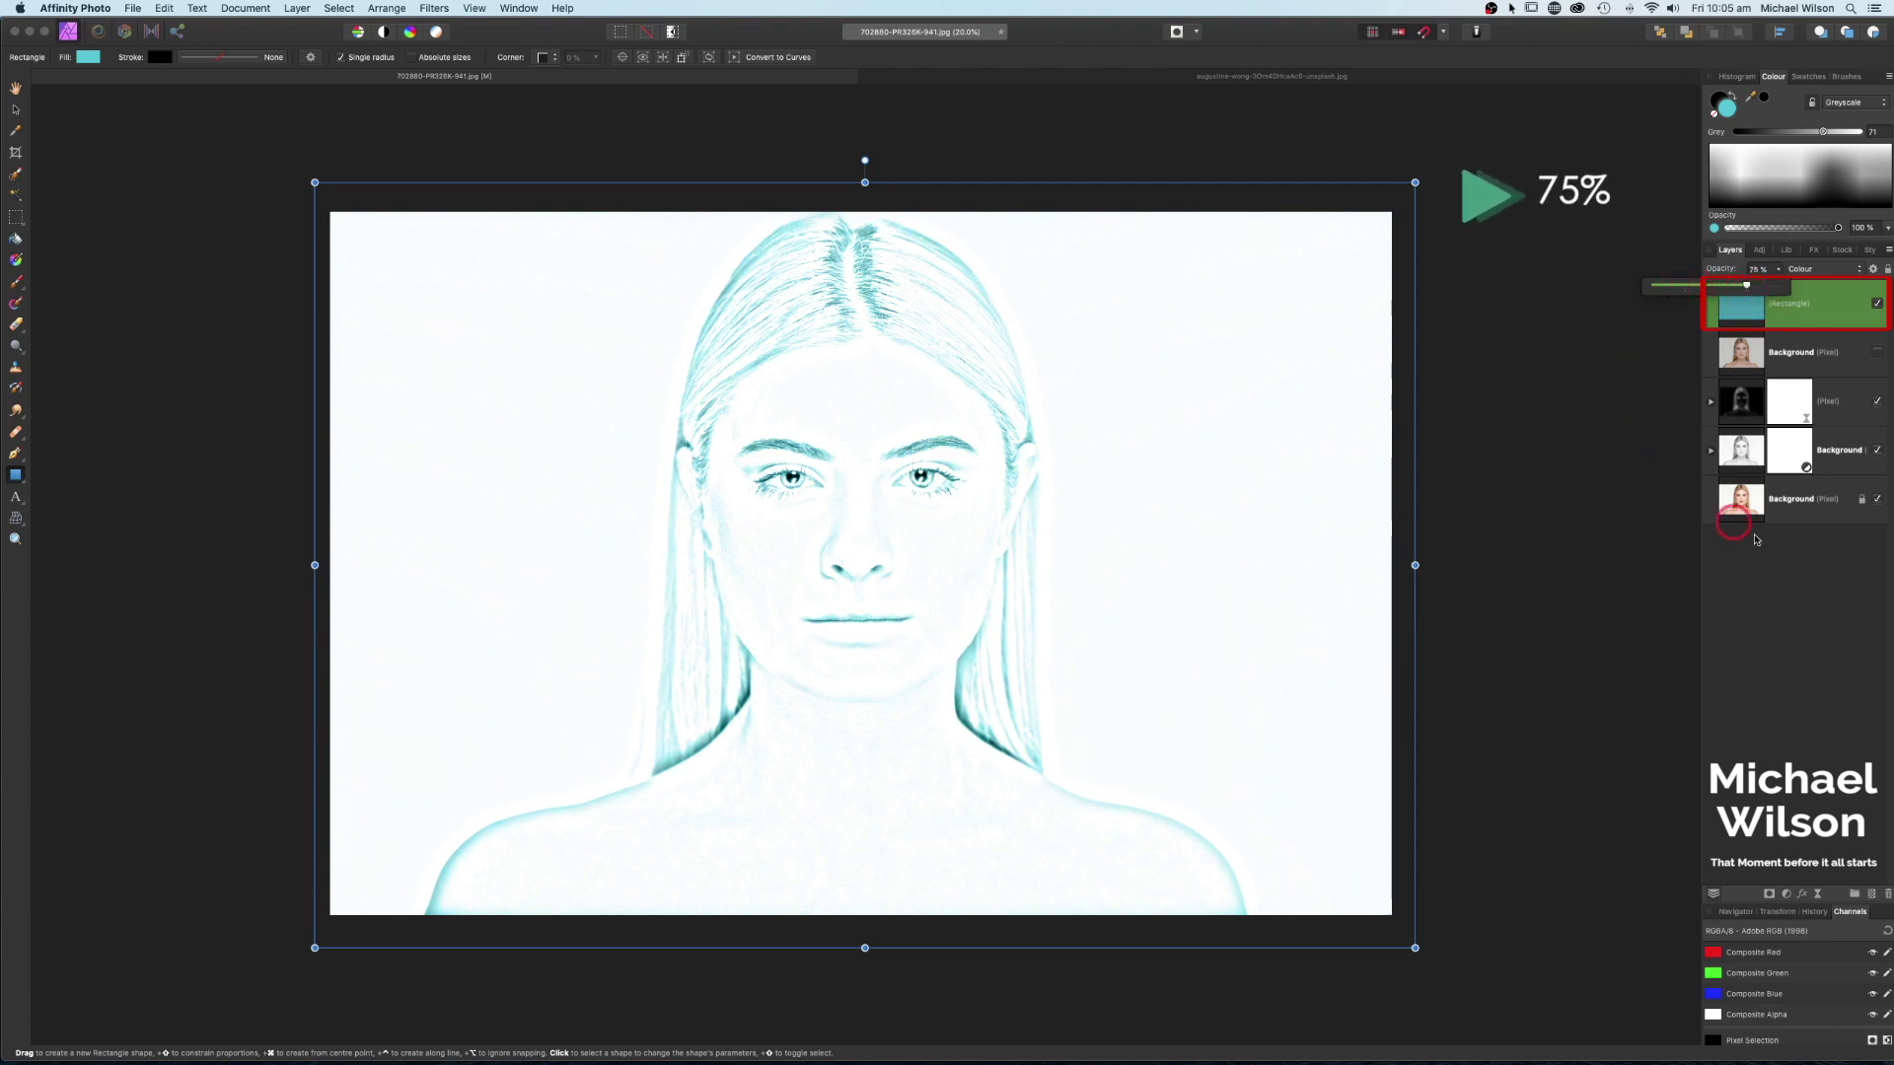
{"action": "left_click", "coordinate": [1877, 303]}
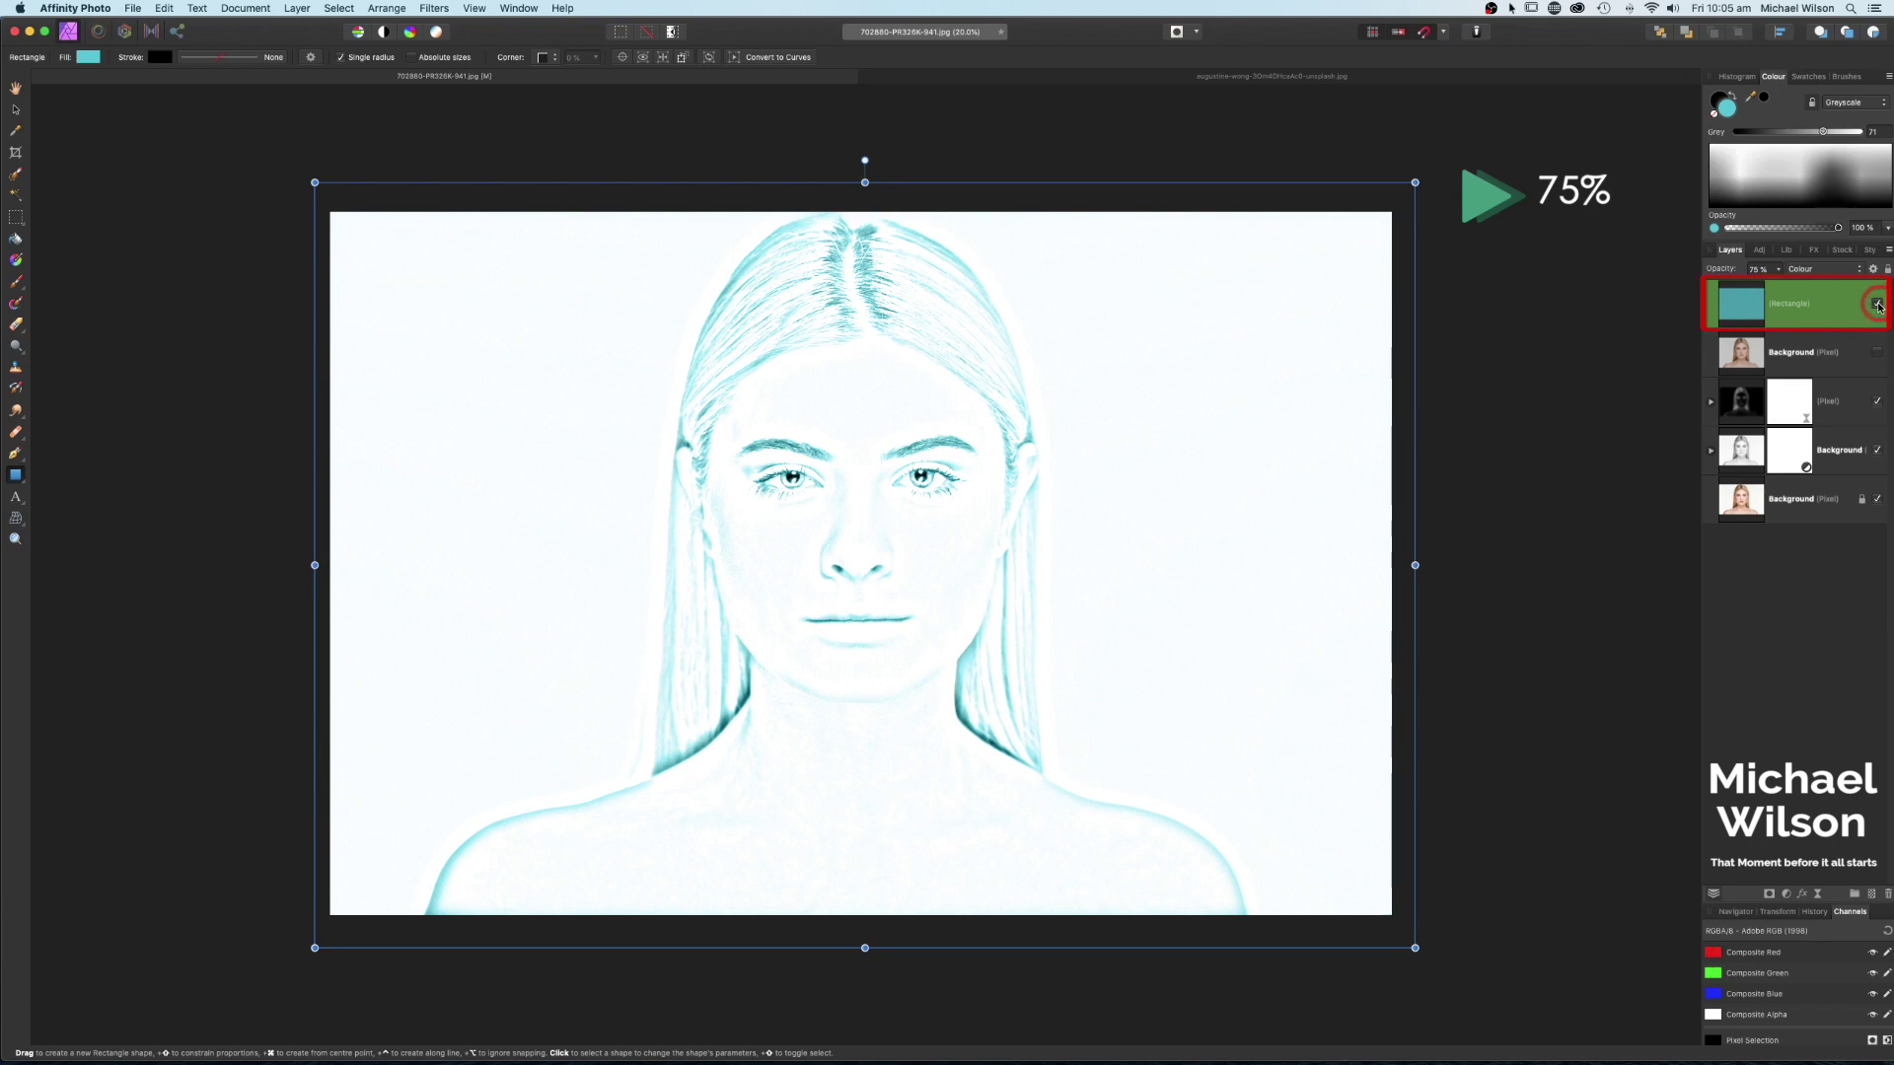
- Draw a second rectangle covering the whole canvas and give it a linear gradient running diagonally from upper left to lower right
{"action": "left_click", "coordinate": [16, 475]}
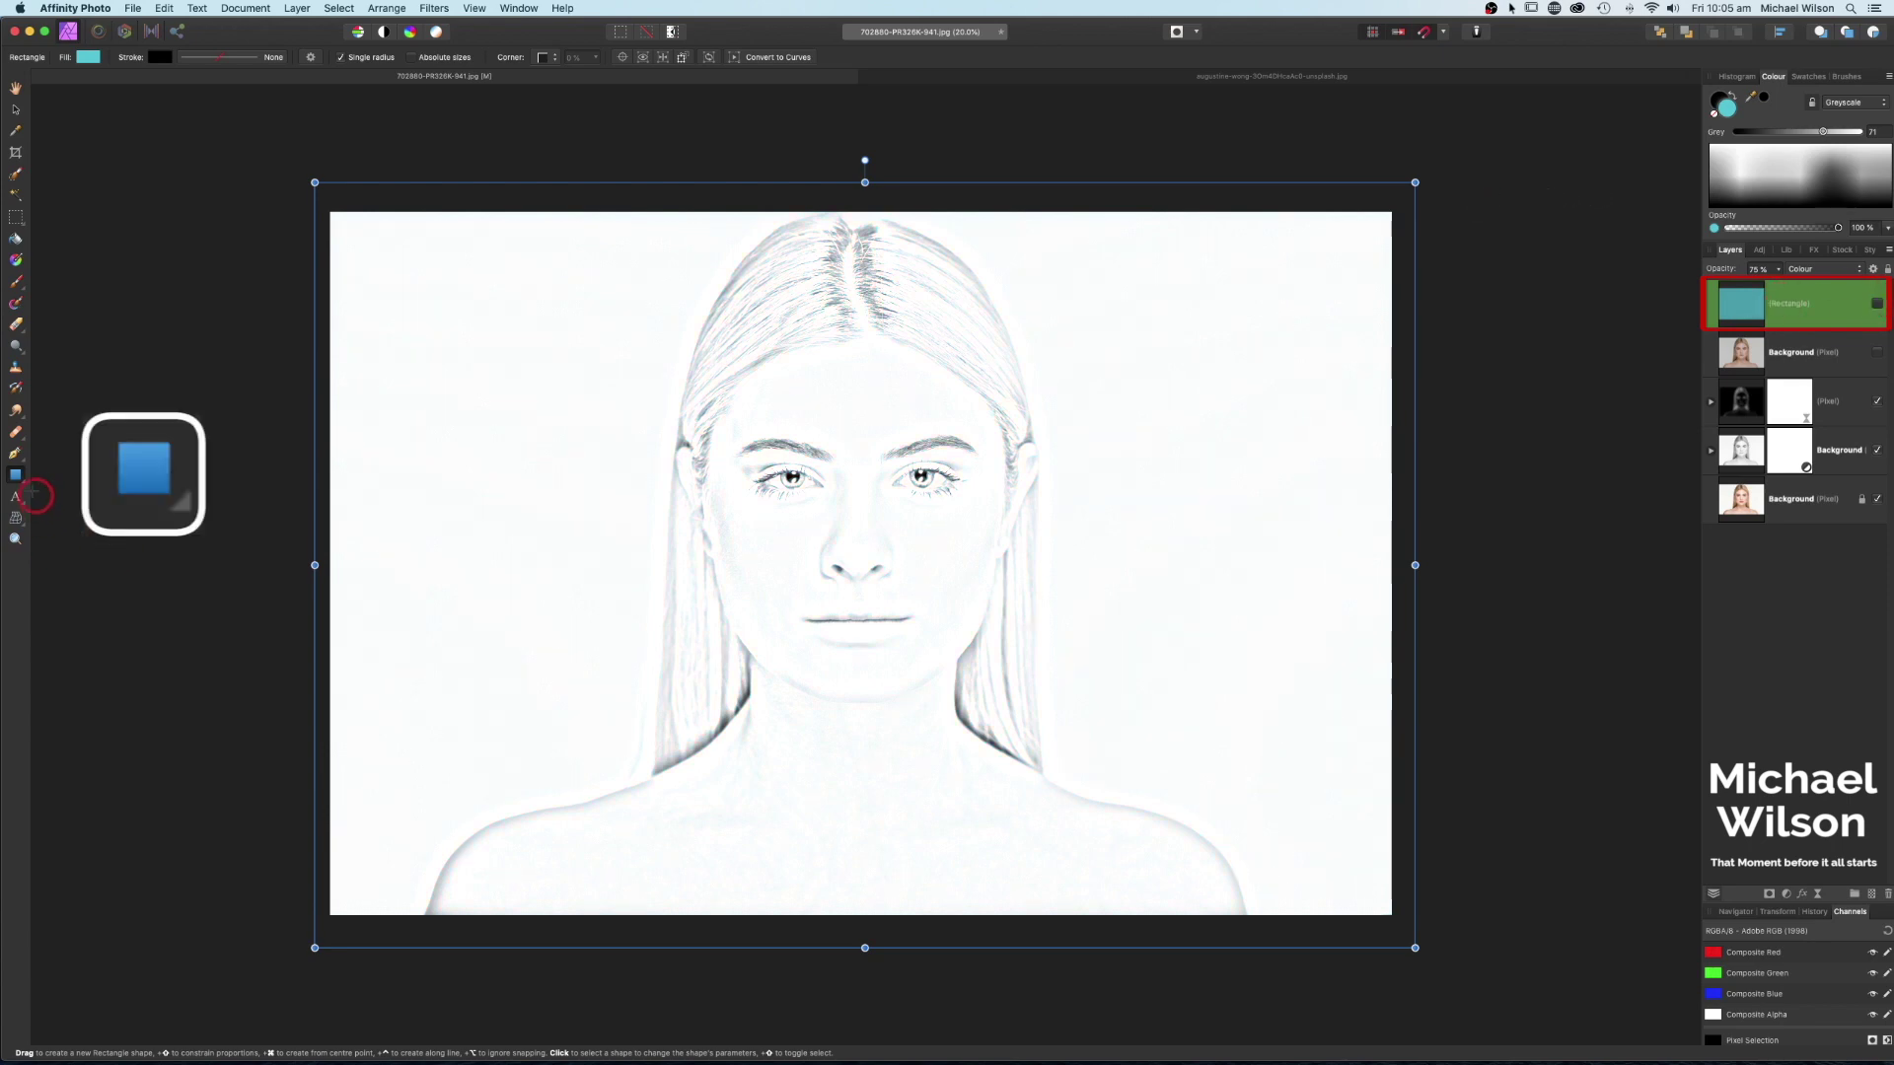
{"action": "left_click_drag", "start_coordinate": [280, 199], "coordinate": [1479, 951]}
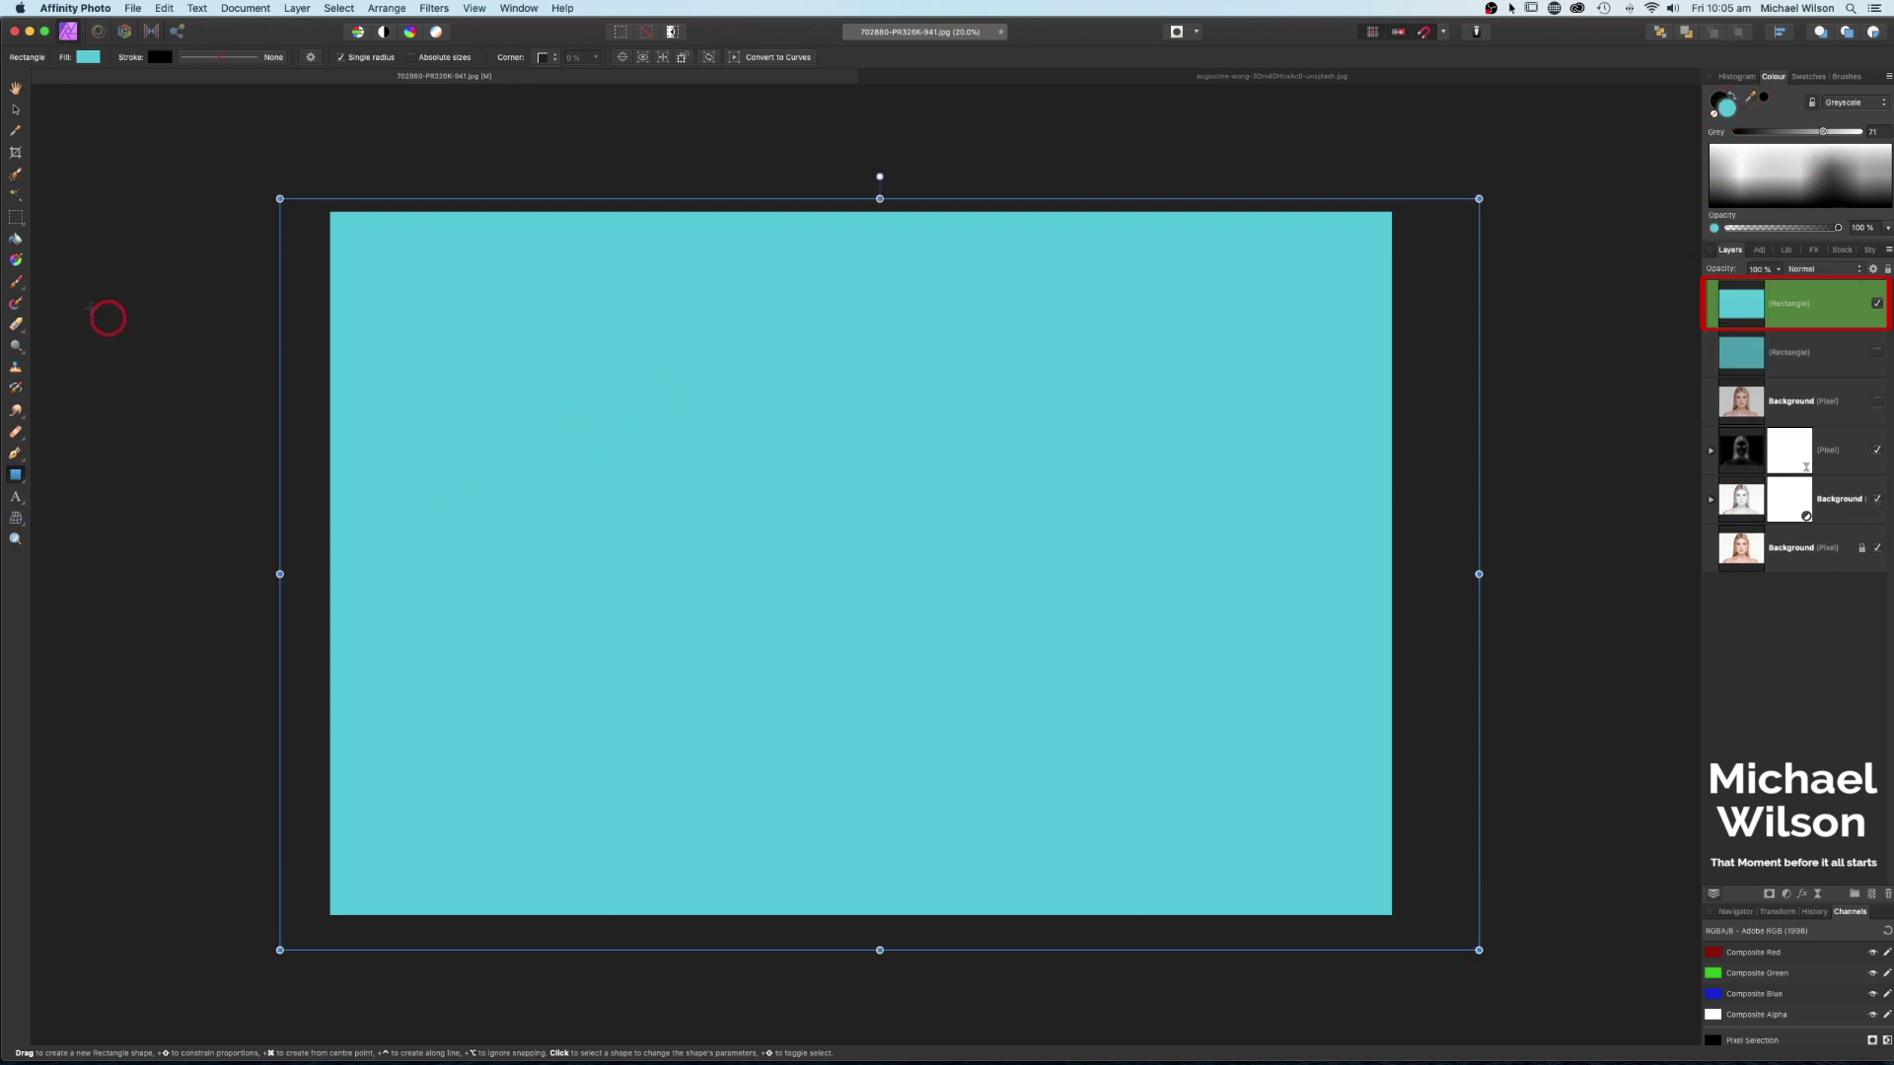
{"action": "left_click", "coordinate": [15, 261]}
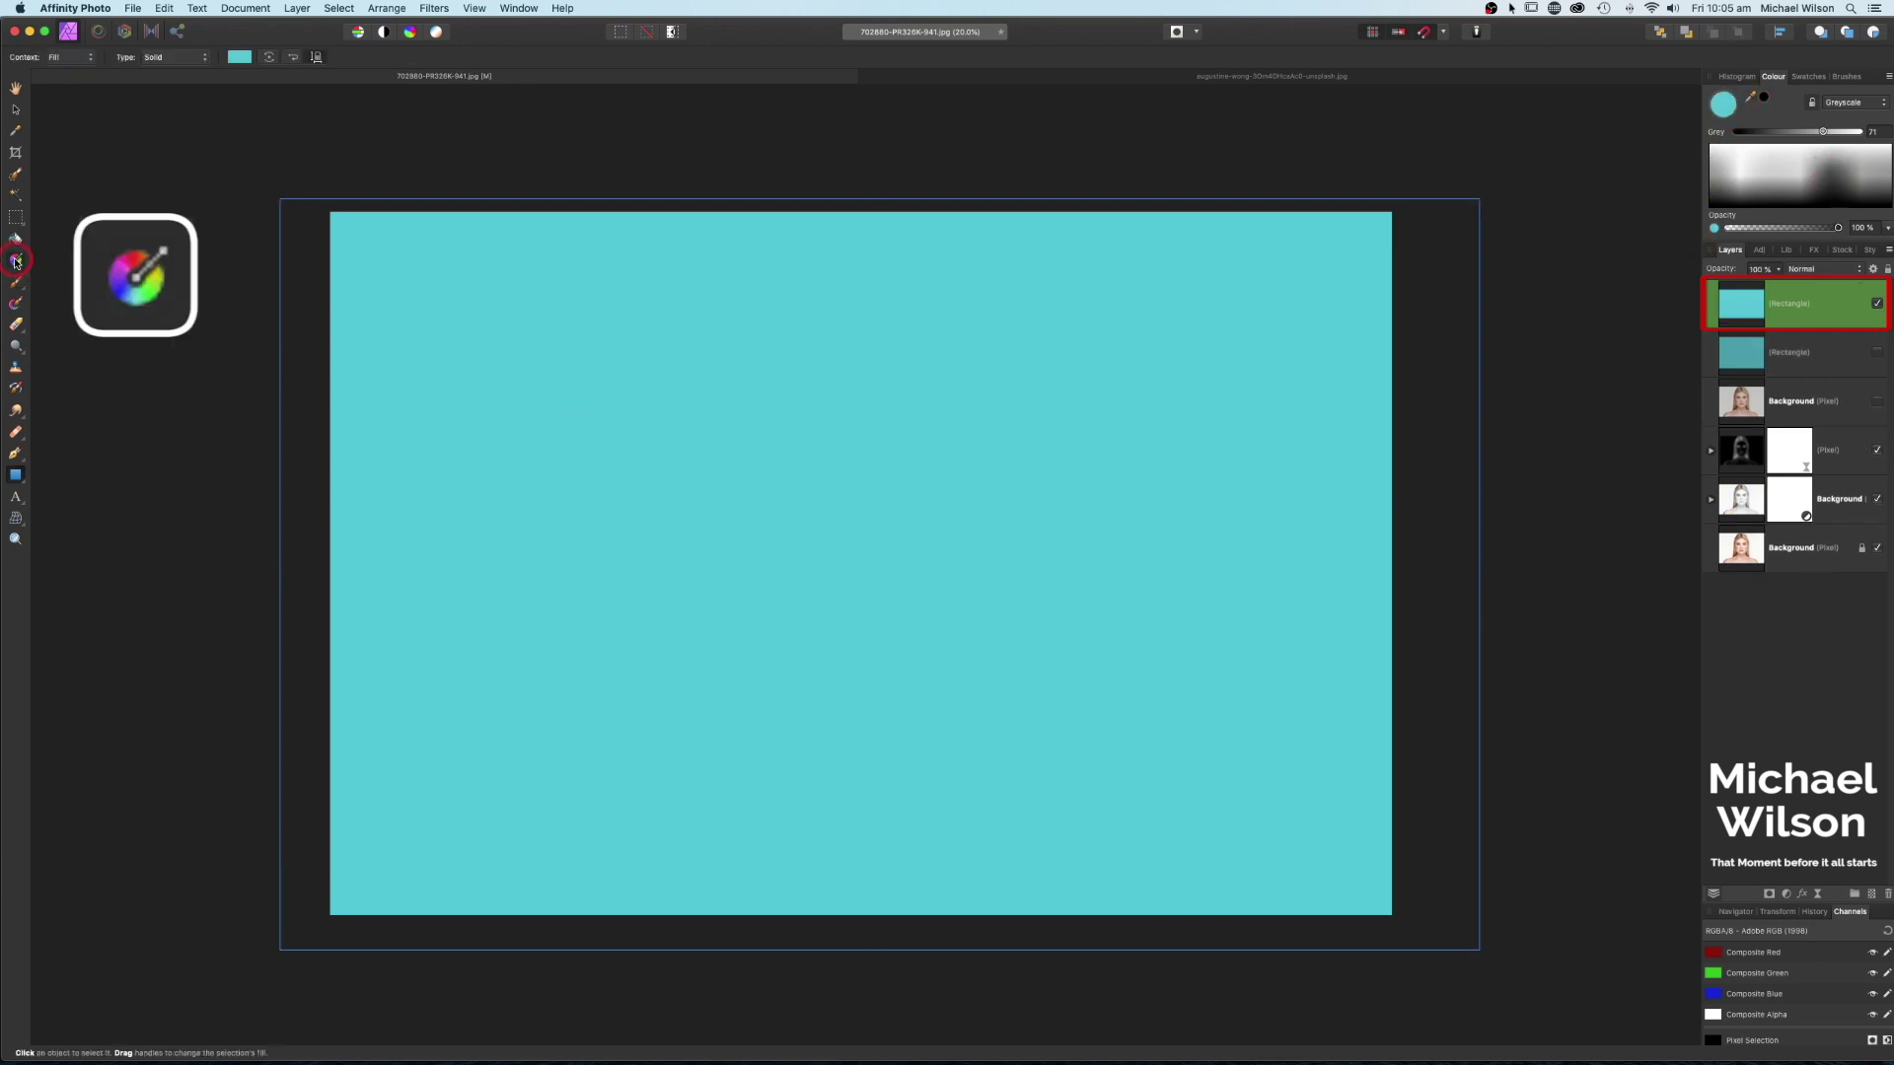
{"action": "left_click_drag", "start_coordinate": [340, 224], "coordinate": [1358, 888]}
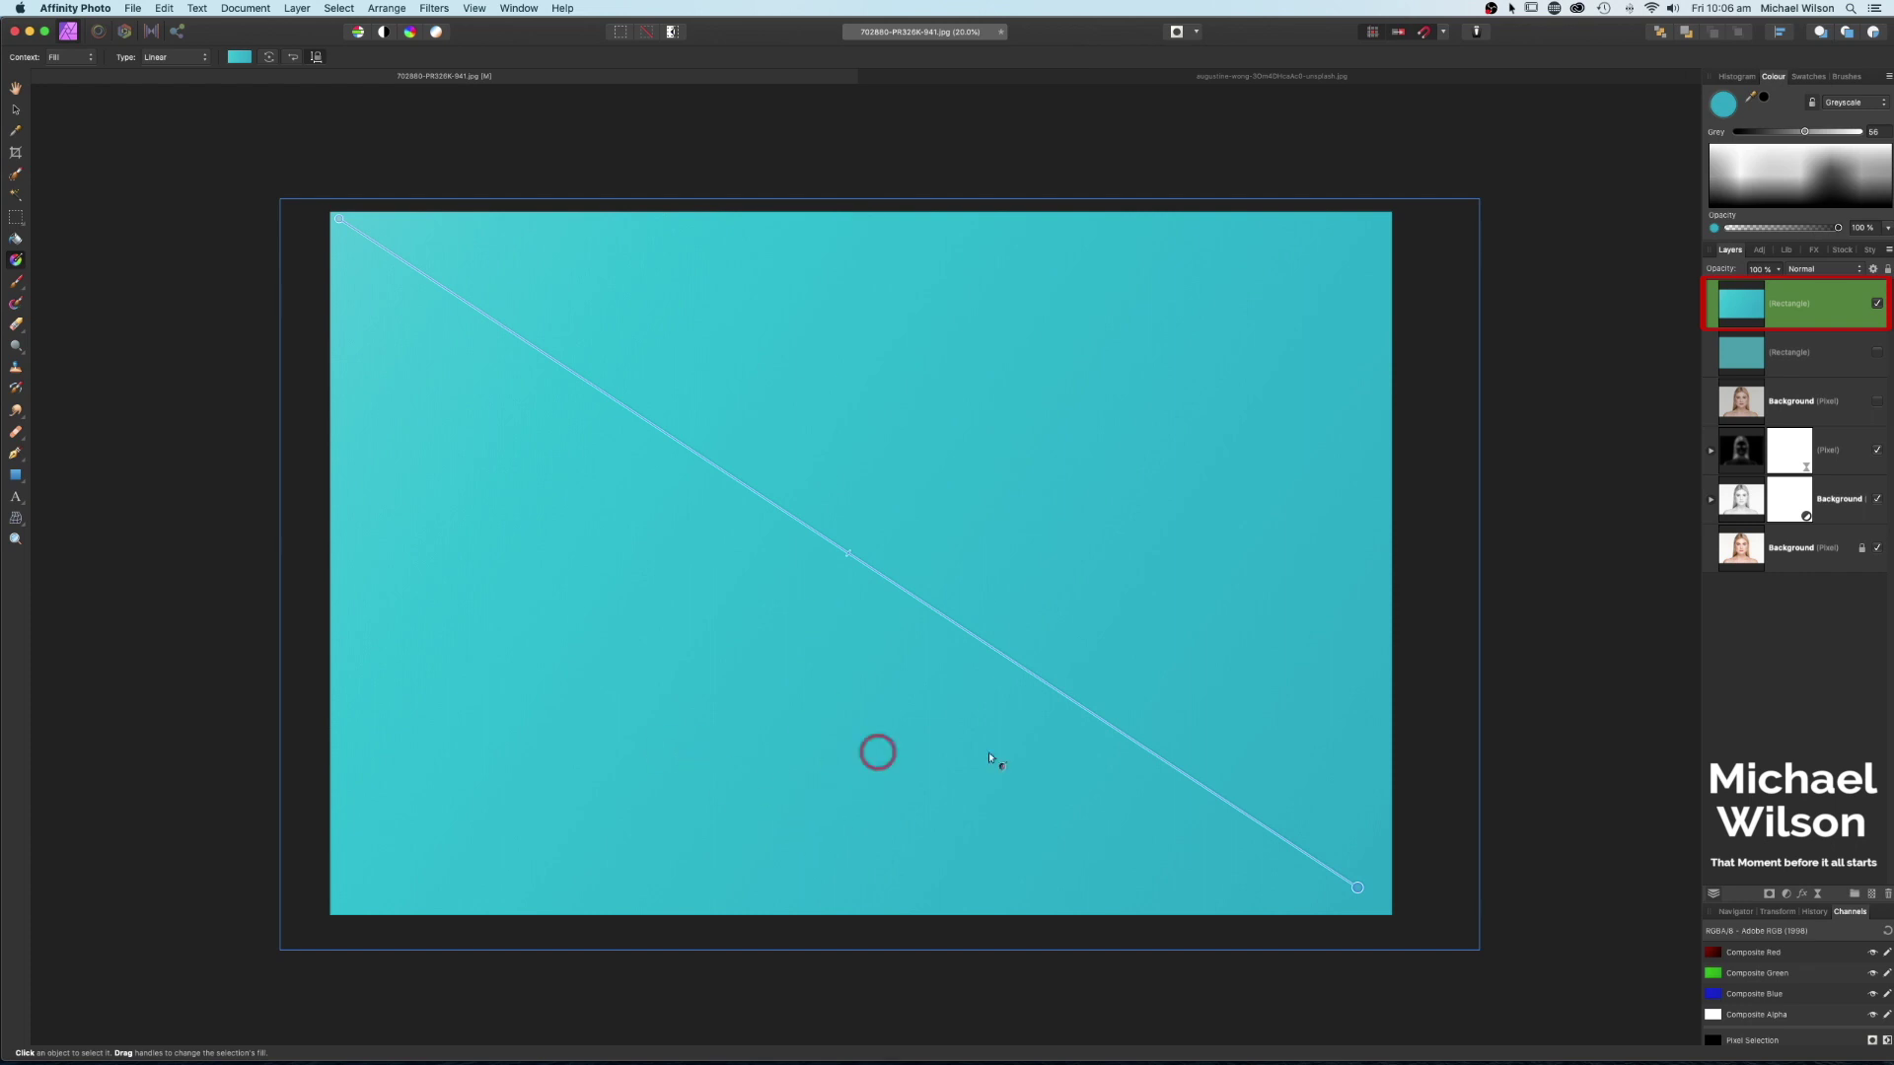
- Add five colour stops spaced along the new rectangle's diagonal gradient line
{"action": "left_click", "coordinate": [426, 277]}
{"action": "left_click", "coordinate": [605, 391]}
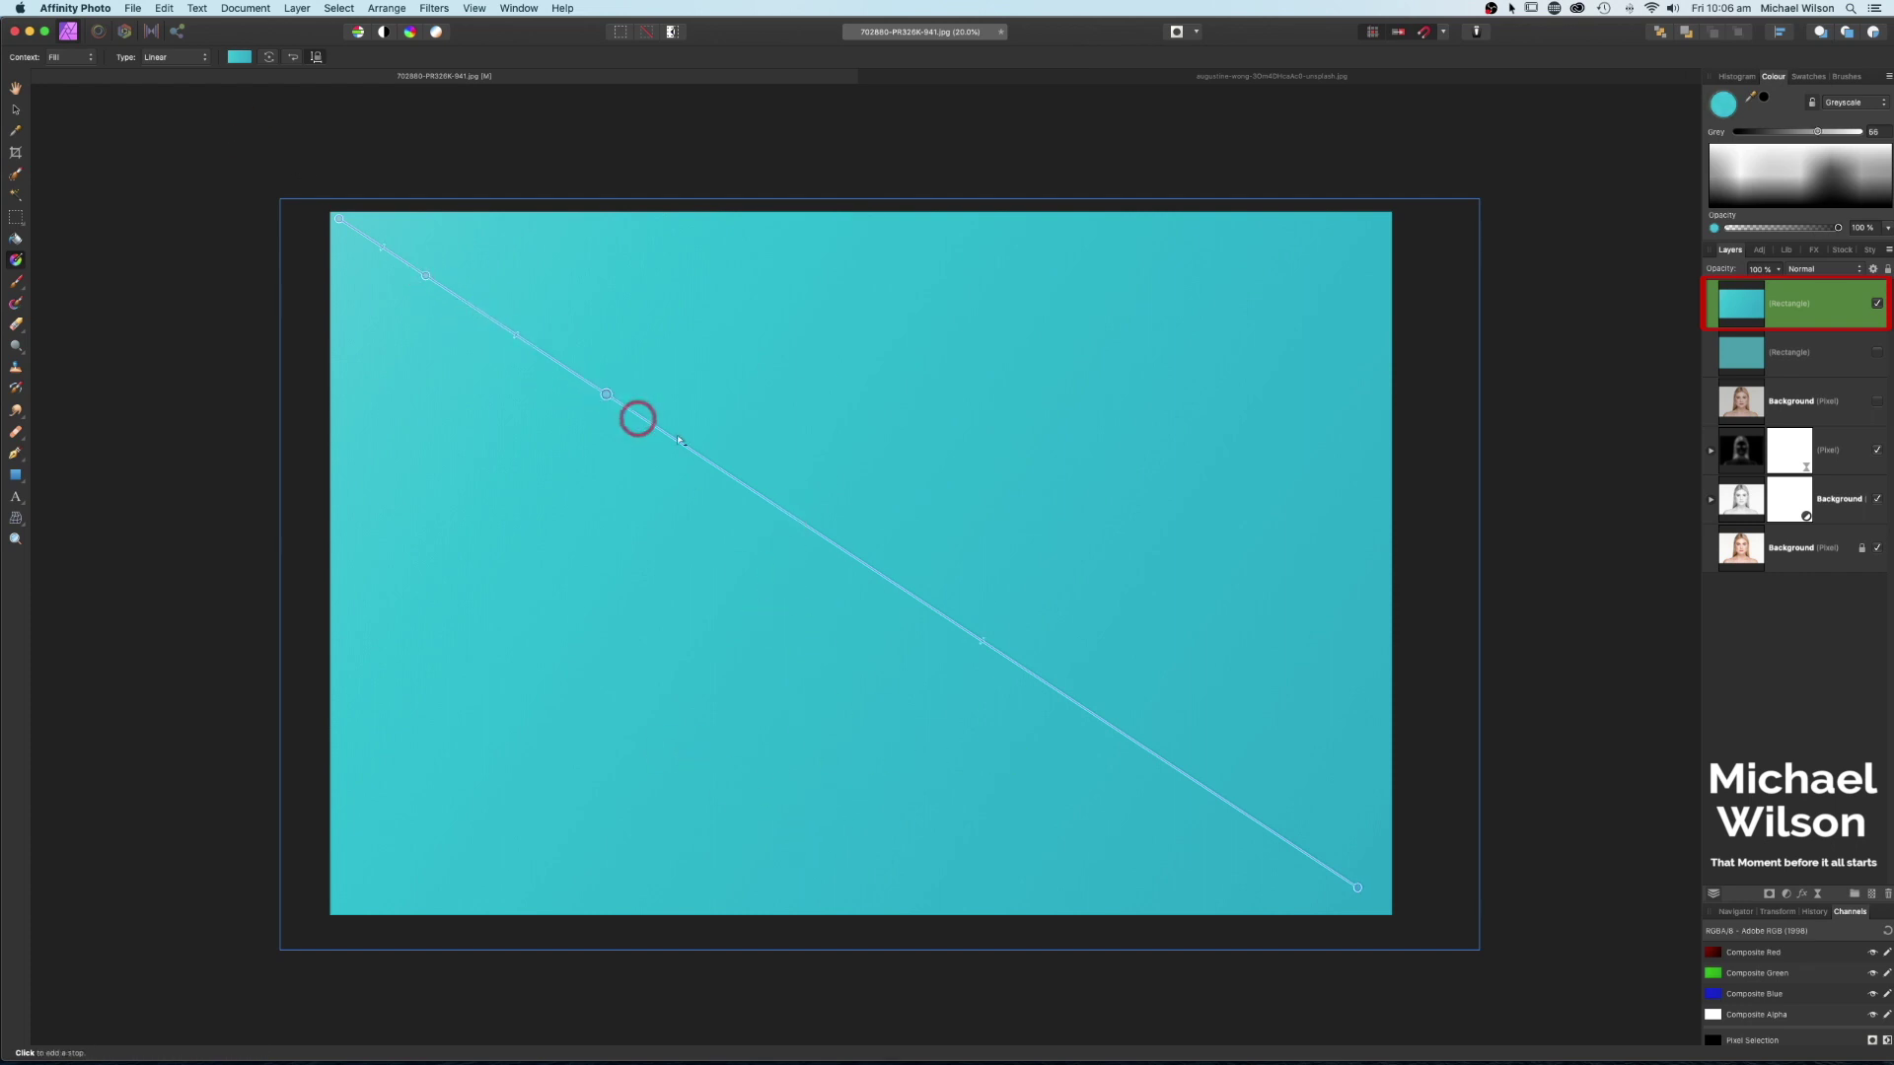
{"action": "left_click", "coordinate": [837, 548]}
{"action": "left_click", "coordinate": [1039, 677]}
{"action": "left_click", "coordinate": [1252, 817]}
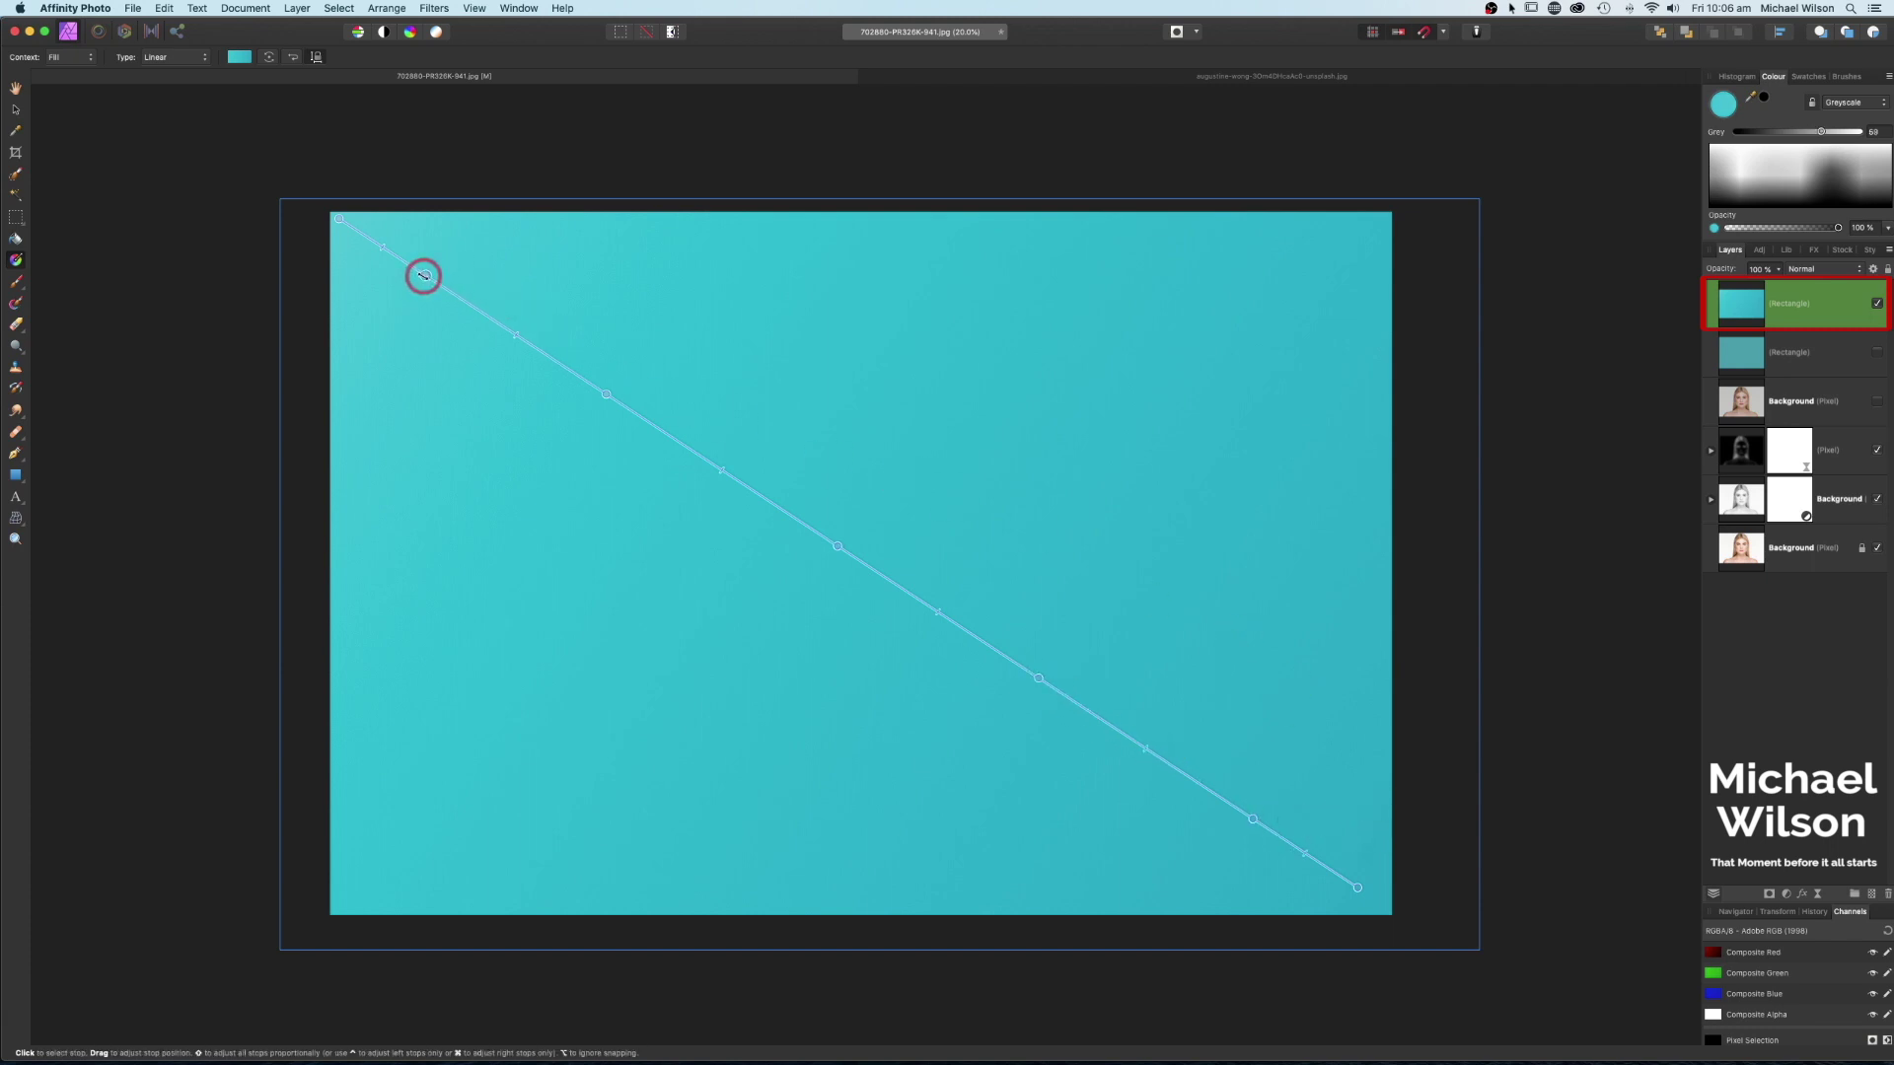
- Colour the first added gradient stop pinkish red (R 221, G 122, B 122) and the second one yellow
{"action": "left_click", "coordinate": [425, 276]}
{"action": "double_click", "coordinate": [1726, 105]}
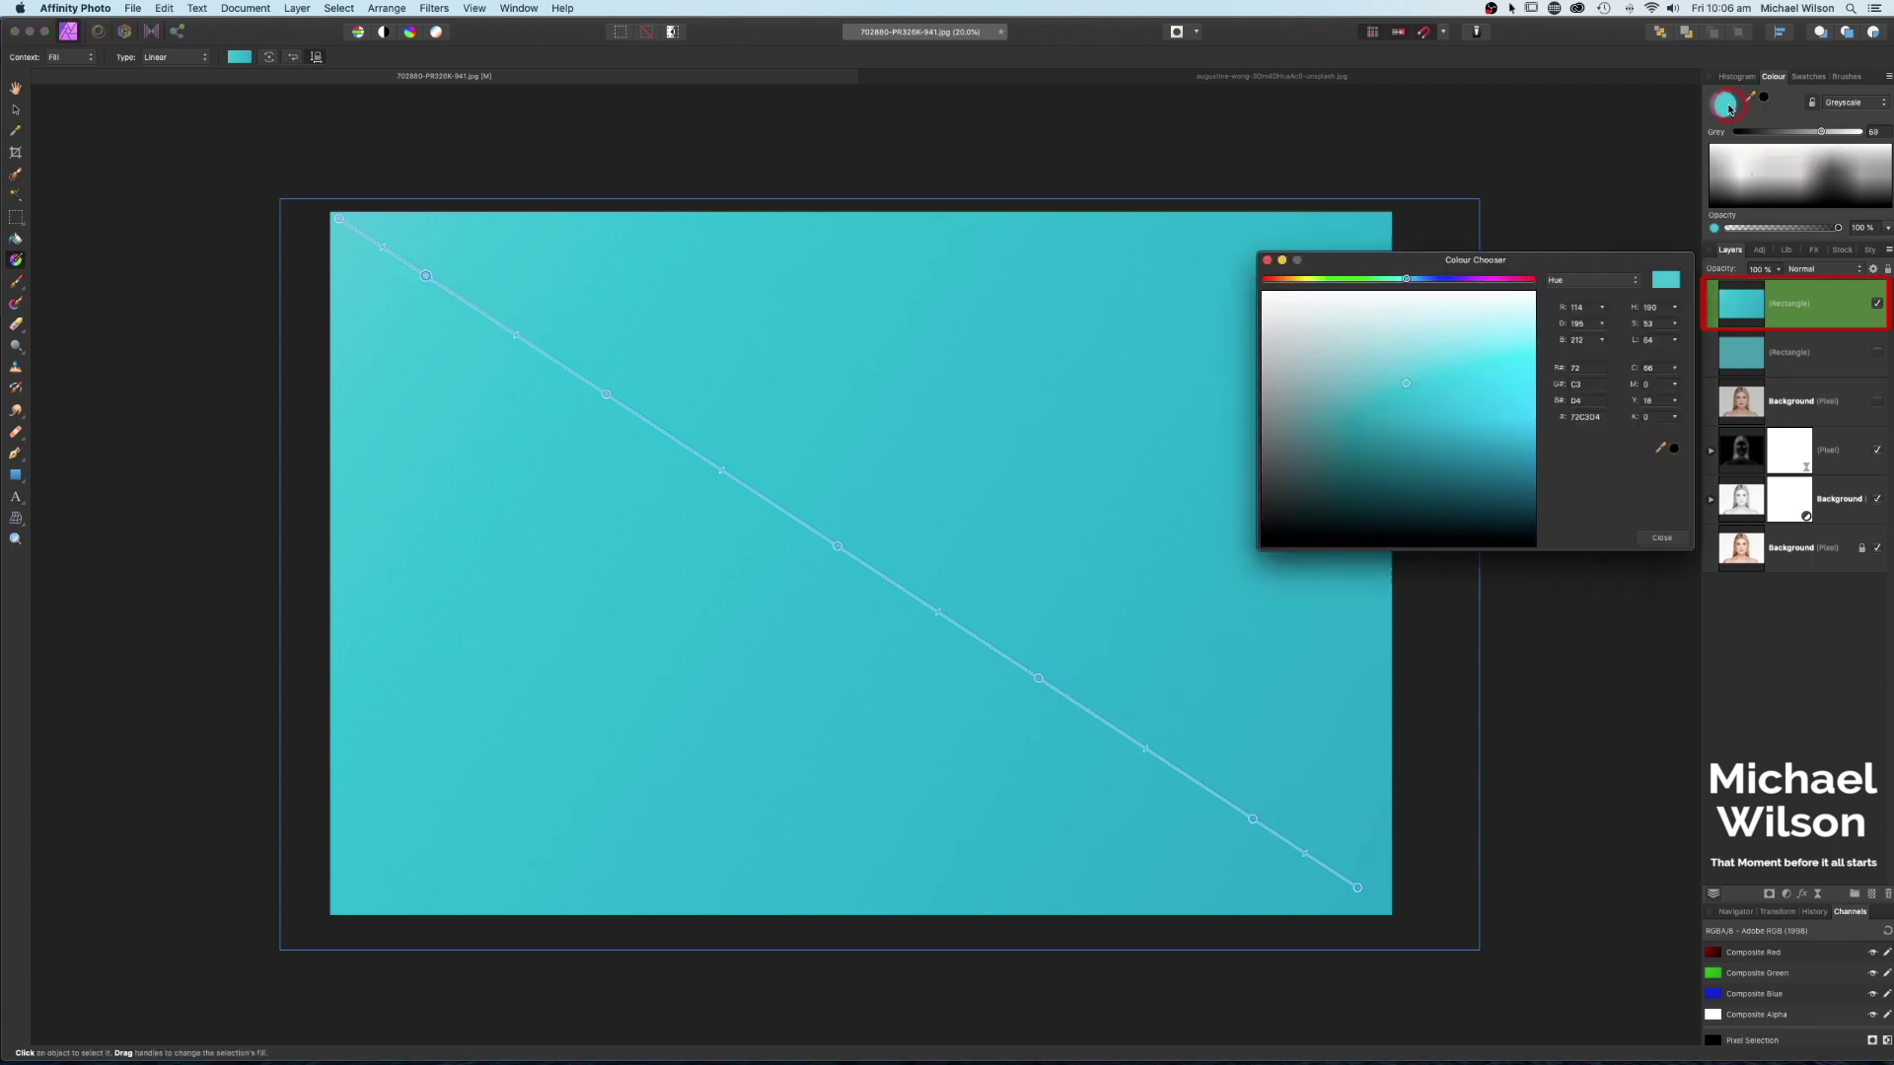
{"action": "left_click", "coordinate": [1265, 284]}
{"action": "left_click_drag", "start_coordinate": [1421, 351], "coordinate": [1428, 378]}
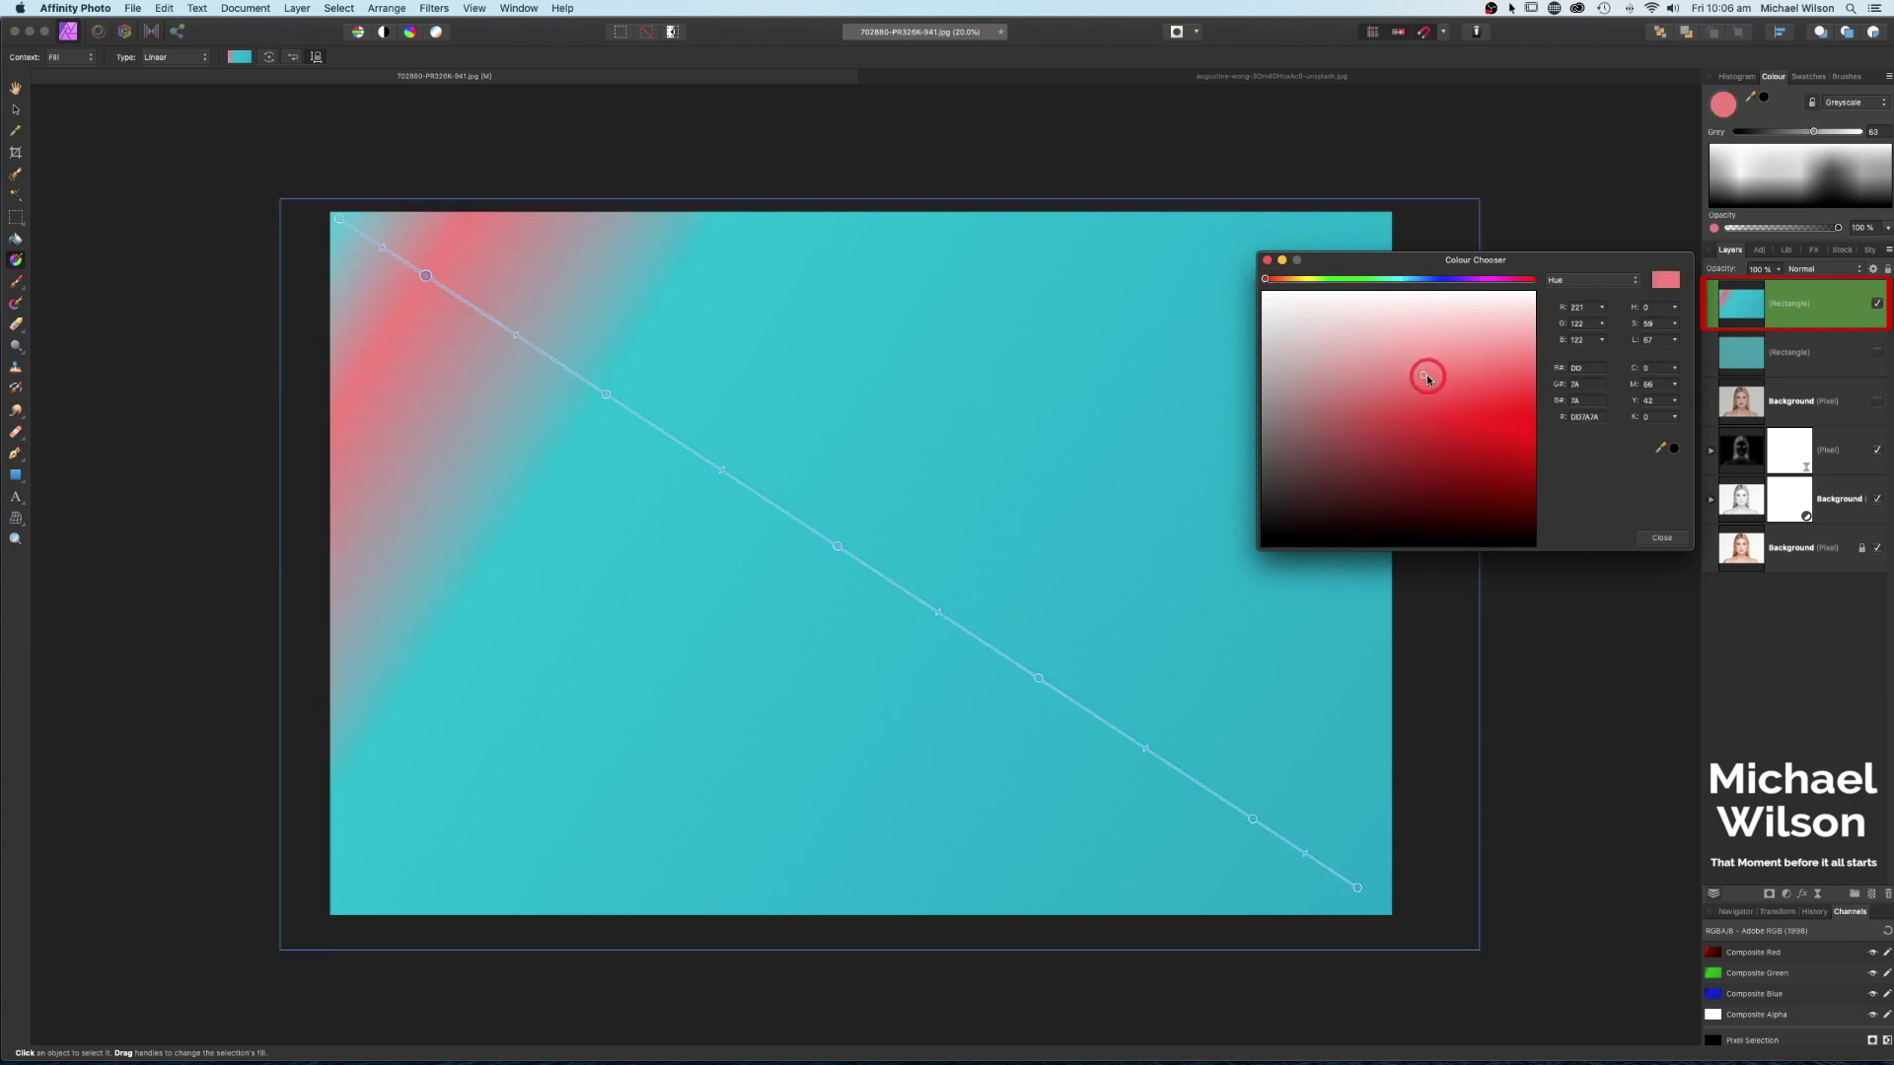
{"action": "left_click", "coordinate": [605, 393]}
{"action": "left_click", "coordinate": [1305, 279]}
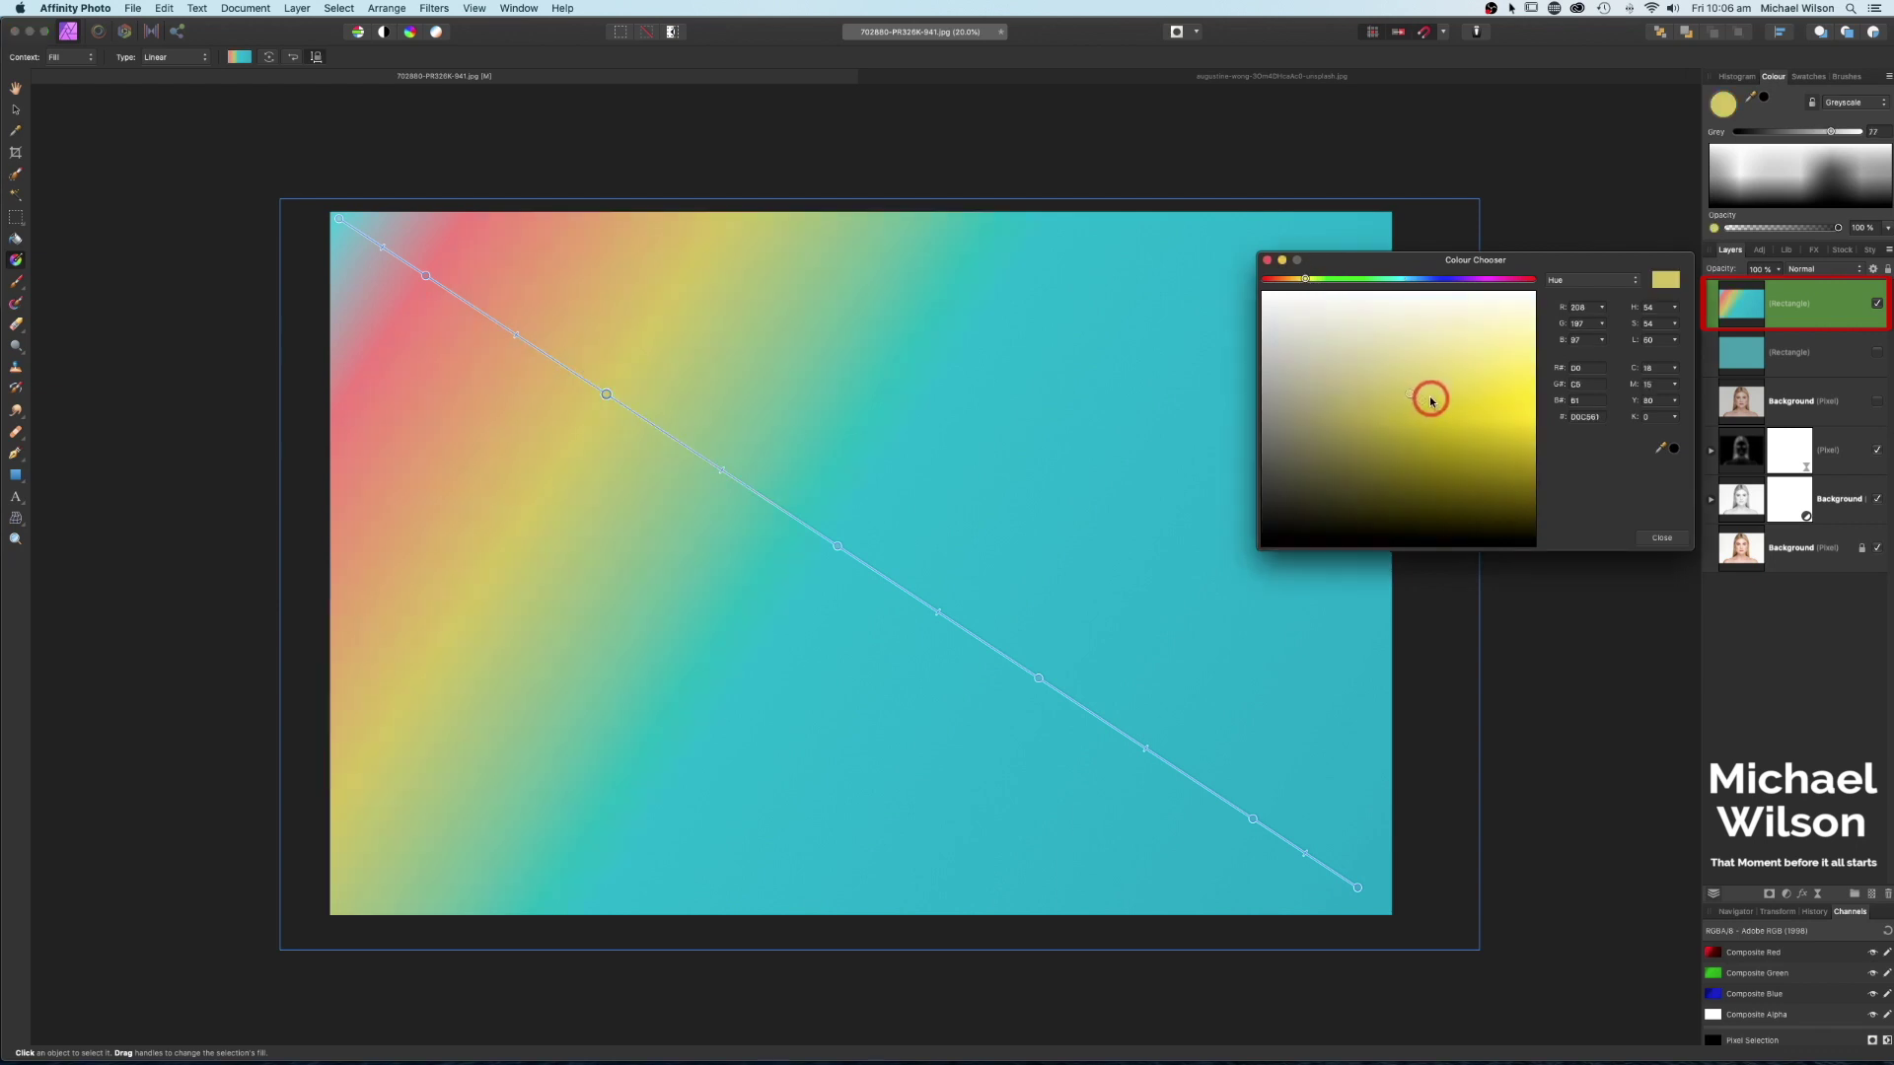
{"action": "left_click", "coordinate": [1430, 396]}
- Colour the third added gradient stop green and the fourth one blue
{"action": "left_click", "coordinate": [837, 546]}
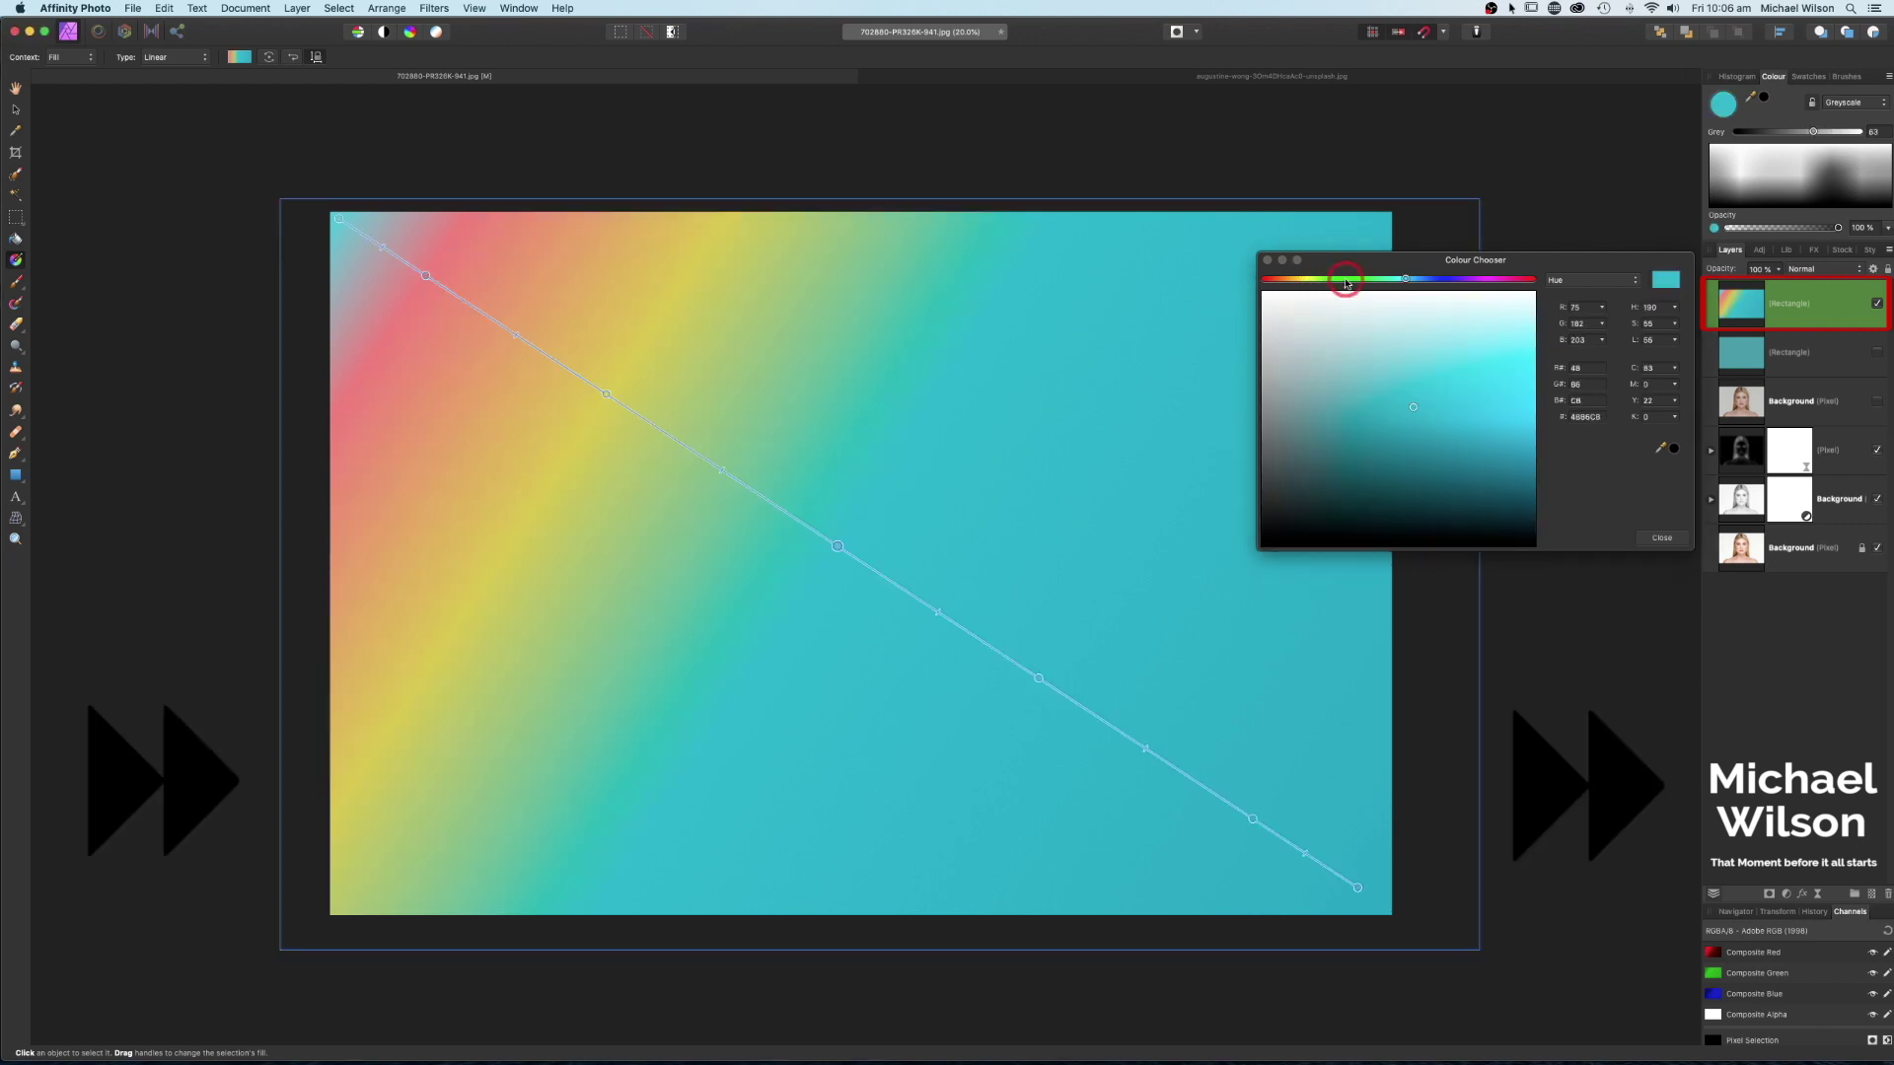
{"action": "left_click", "coordinate": [1344, 279]}
{"action": "left_click", "coordinate": [1413, 410]}
{"action": "left_click", "coordinate": [1050, 677]}
{"action": "left_click", "coordinate": [1448, 279]}
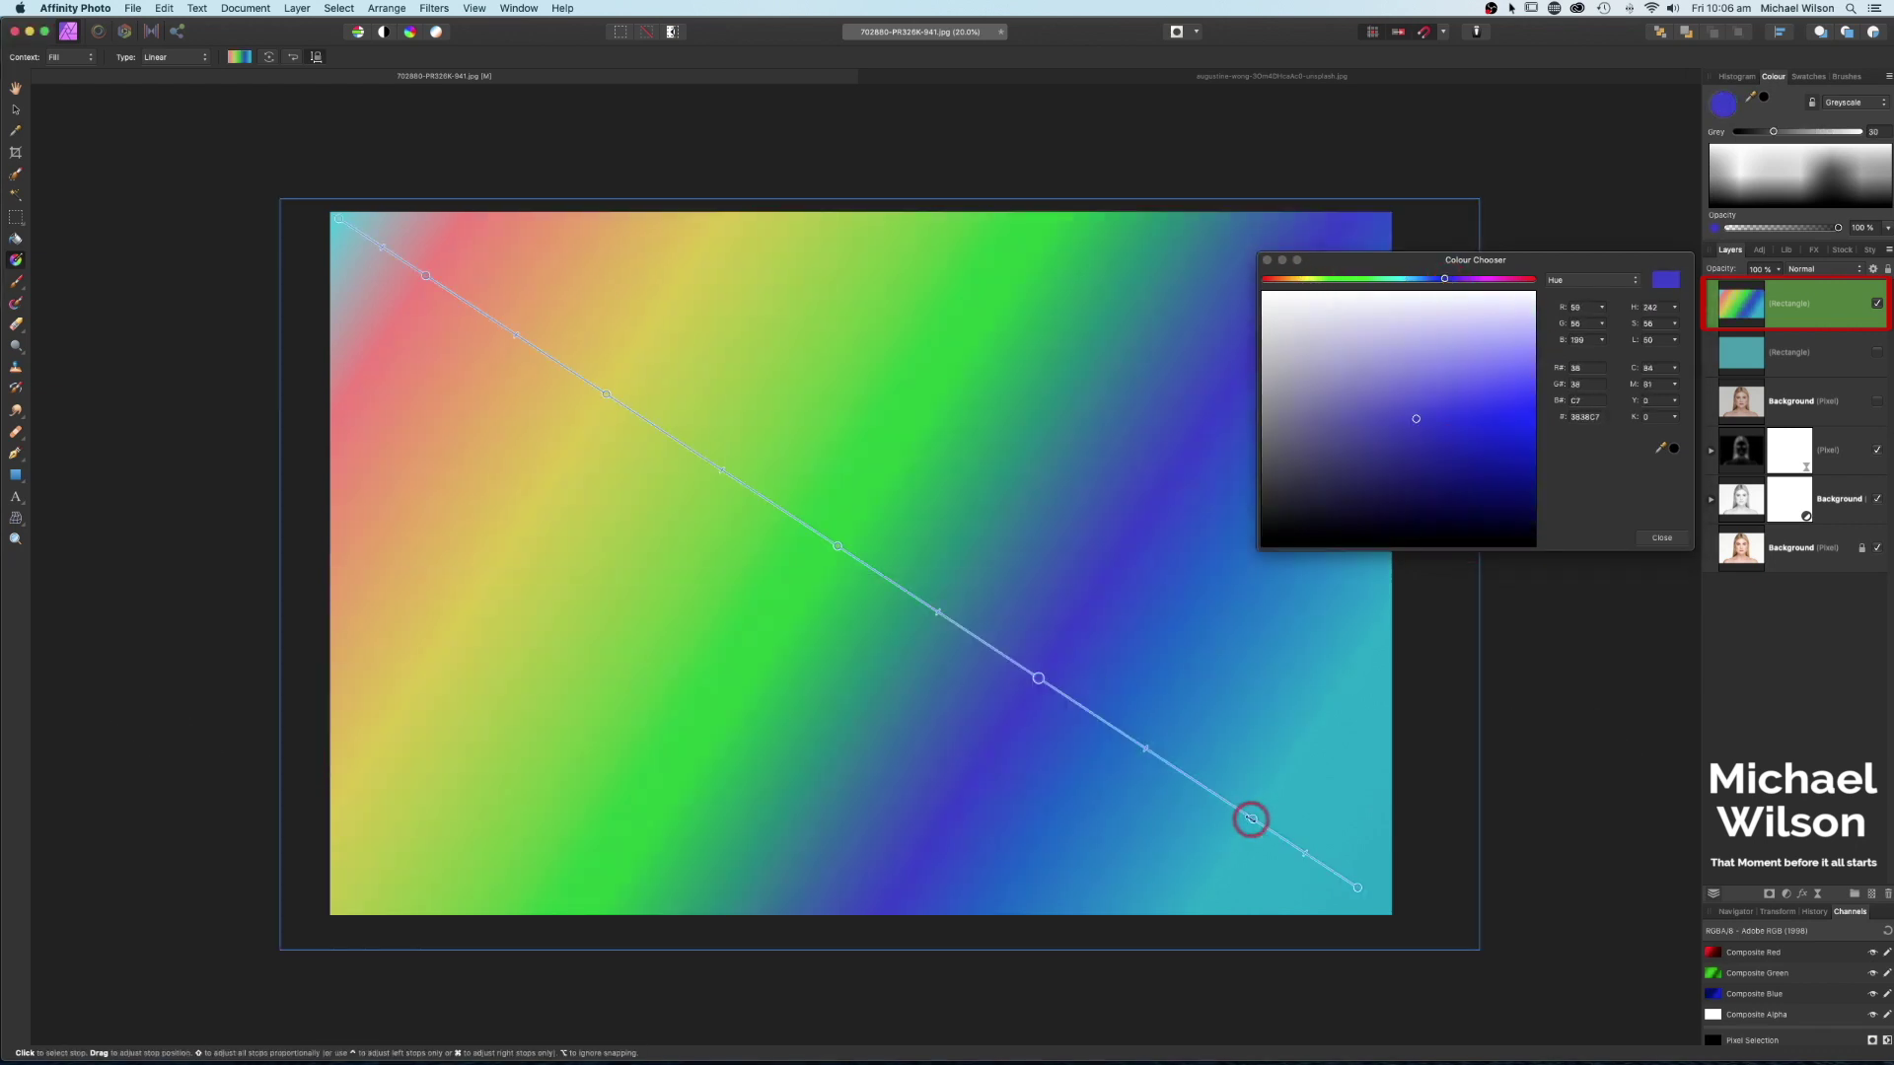
- Set the fifth added gradient stop to magenta (R 183, G 35, B 195) and close the colour chooser
{"action": "left_click", "coordinate": [1252, 819]}
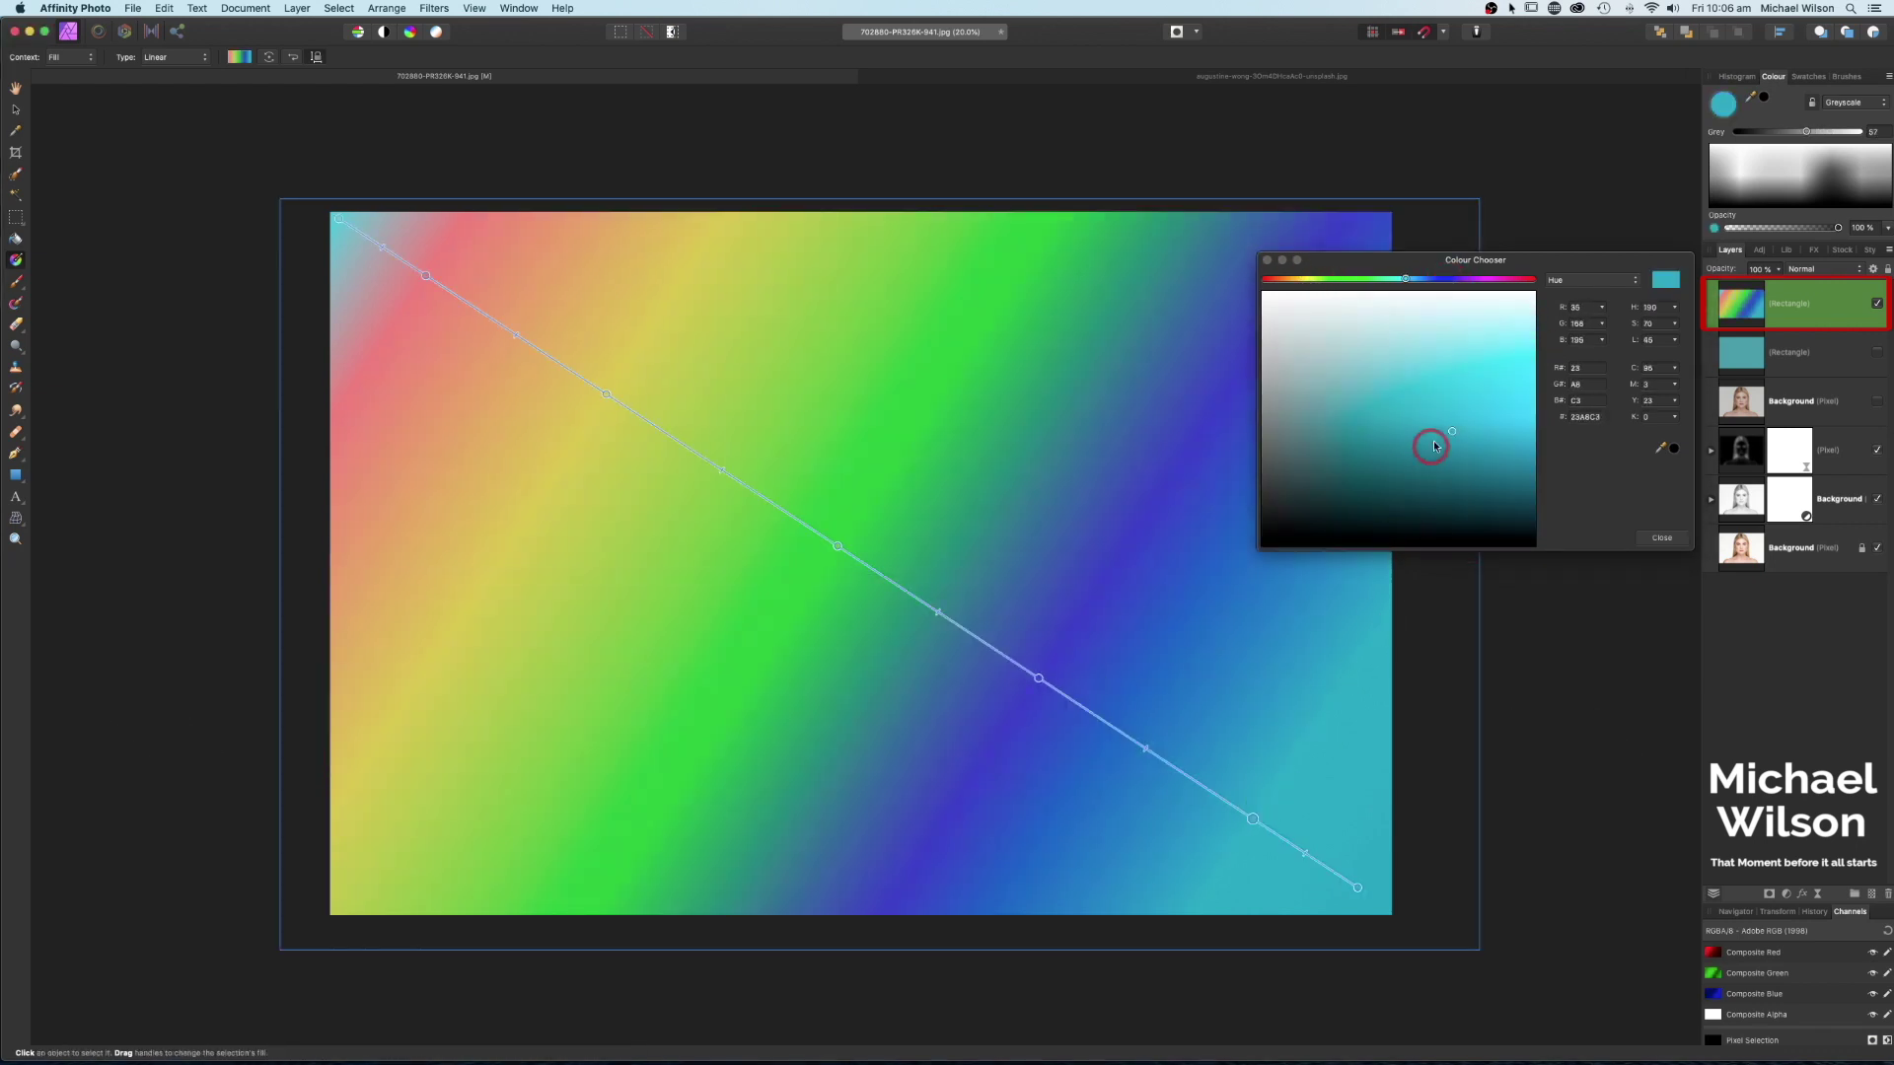
{"action": "left_click", "coordinate": [1489, 281]}
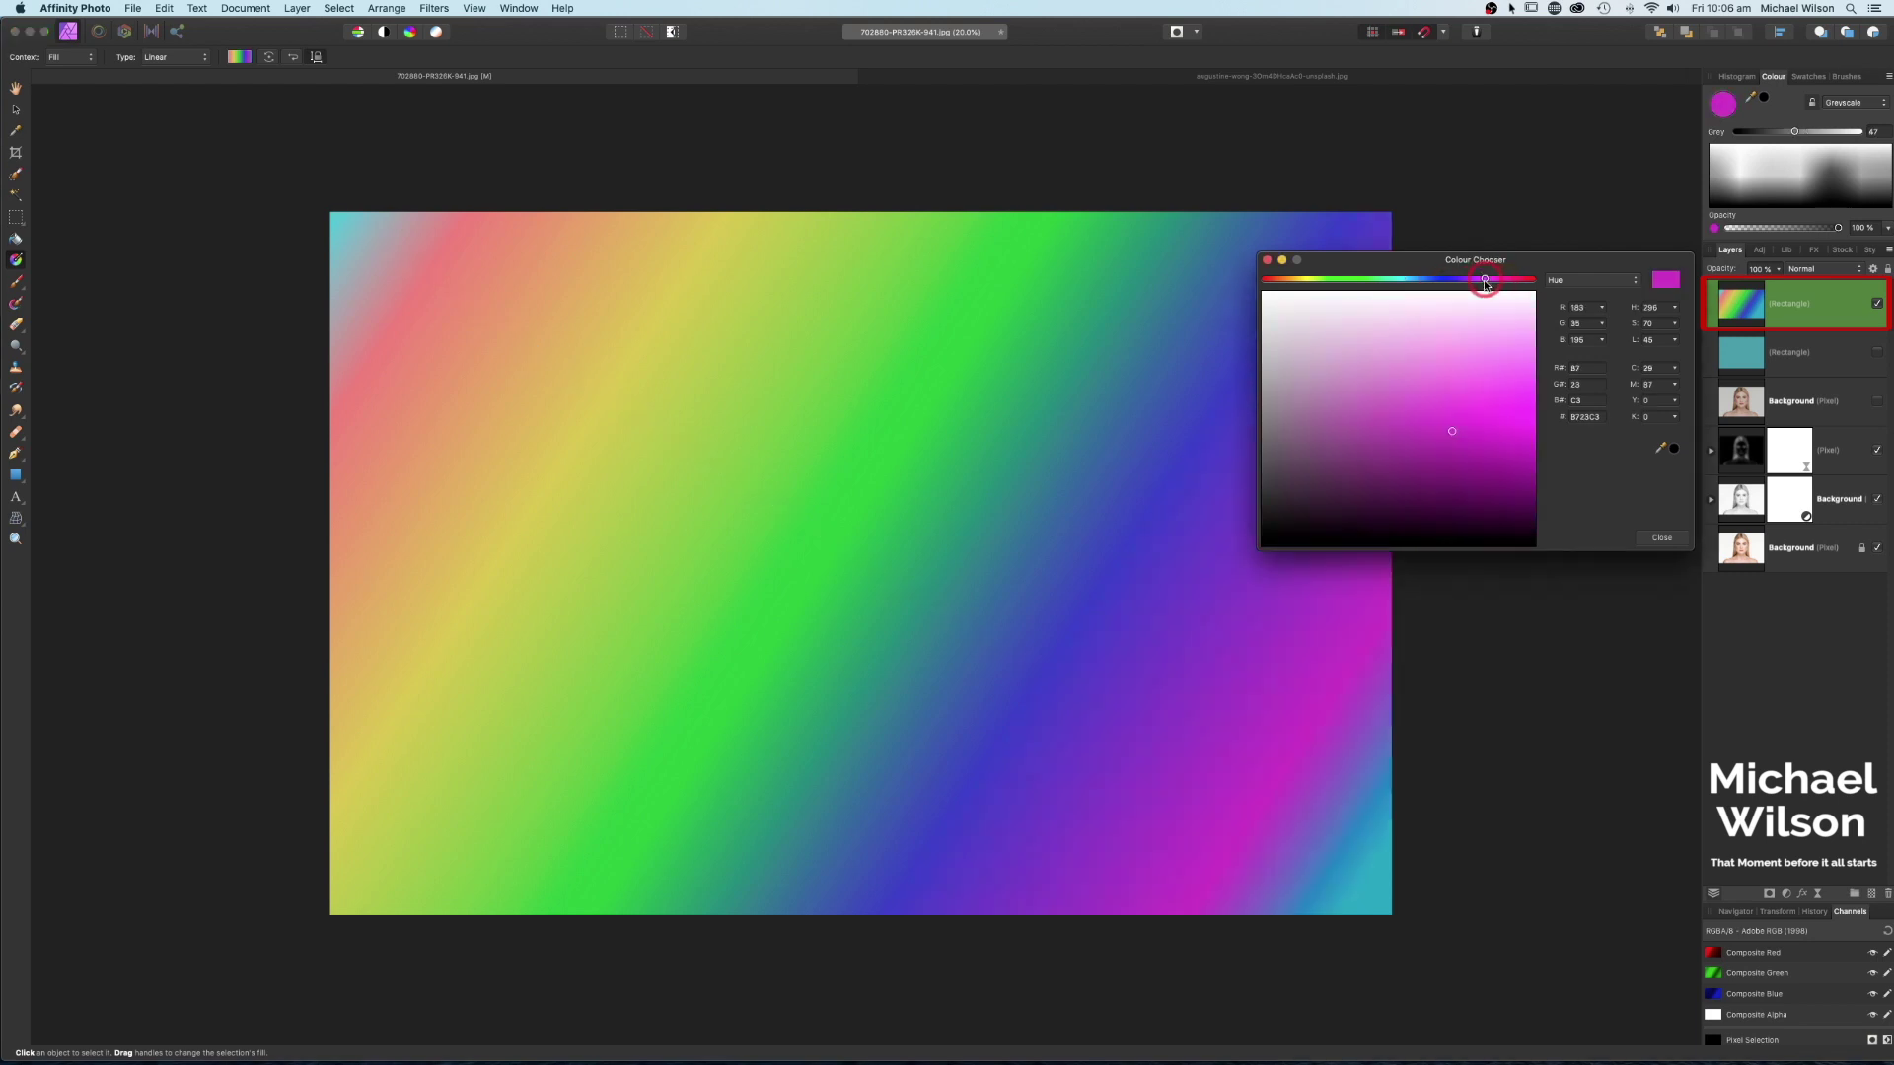
{"action": "left_click", "coordinate": [1269, 261]}
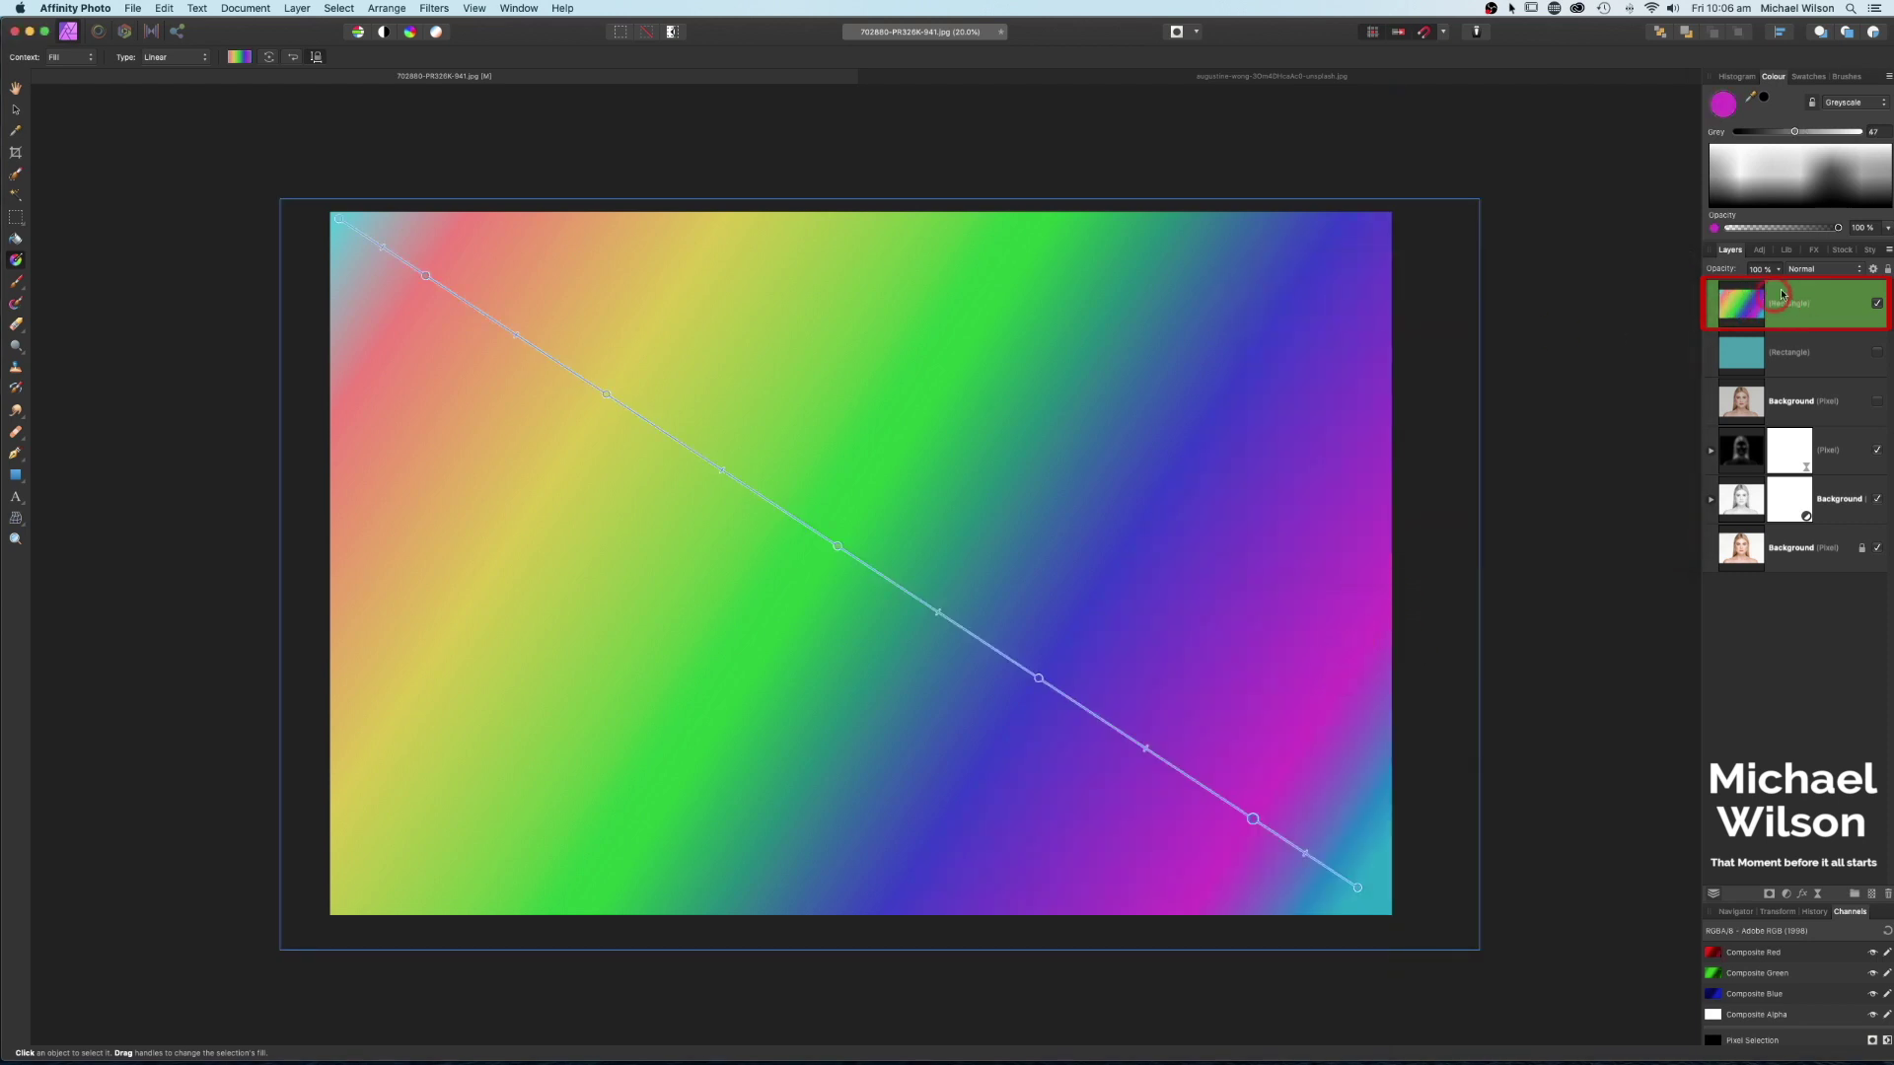
- Set the rainbow rectangle's blend mode to Colour with 75% opacity, and hide the layer
{"action": "left_click", "coordinate": [1808, 269]}
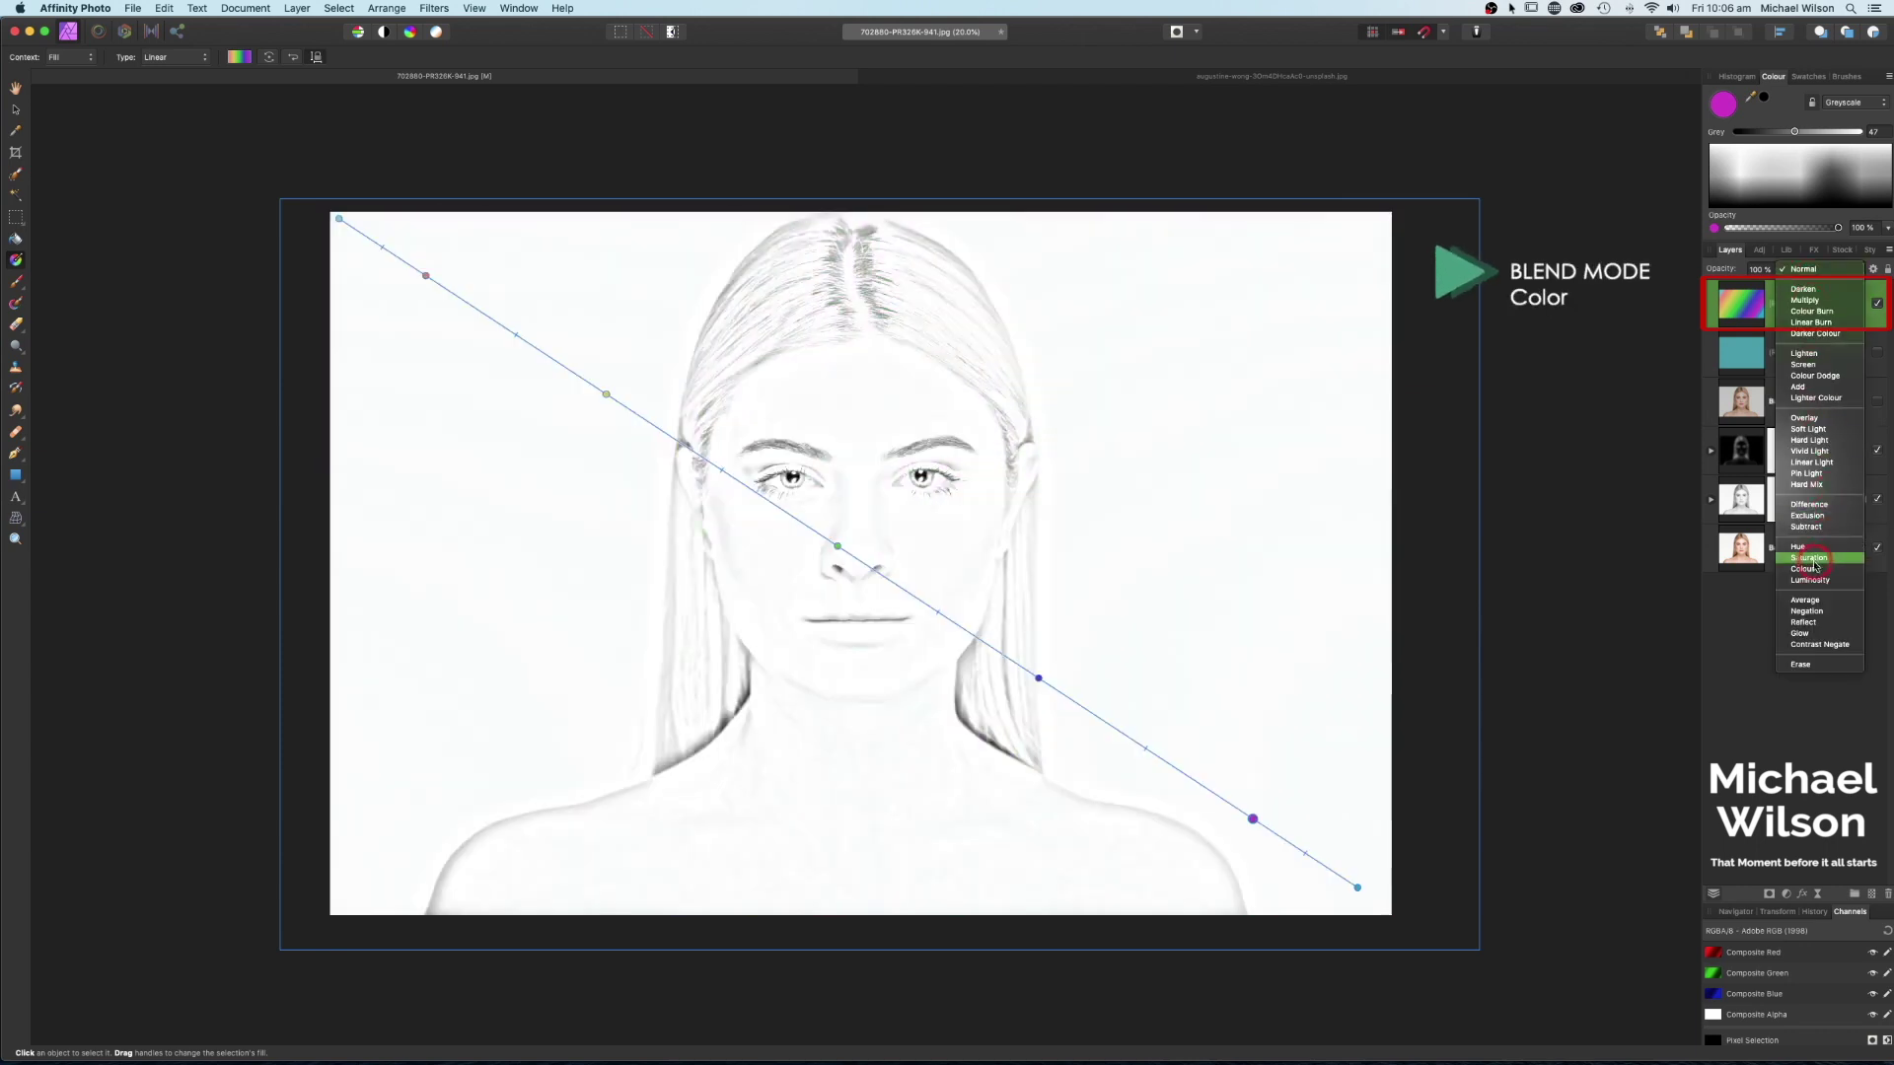
{"action": "left_click", "coordinate": [1820, 559]}
{"action": "left_click", "coordinate": [16, 90]}
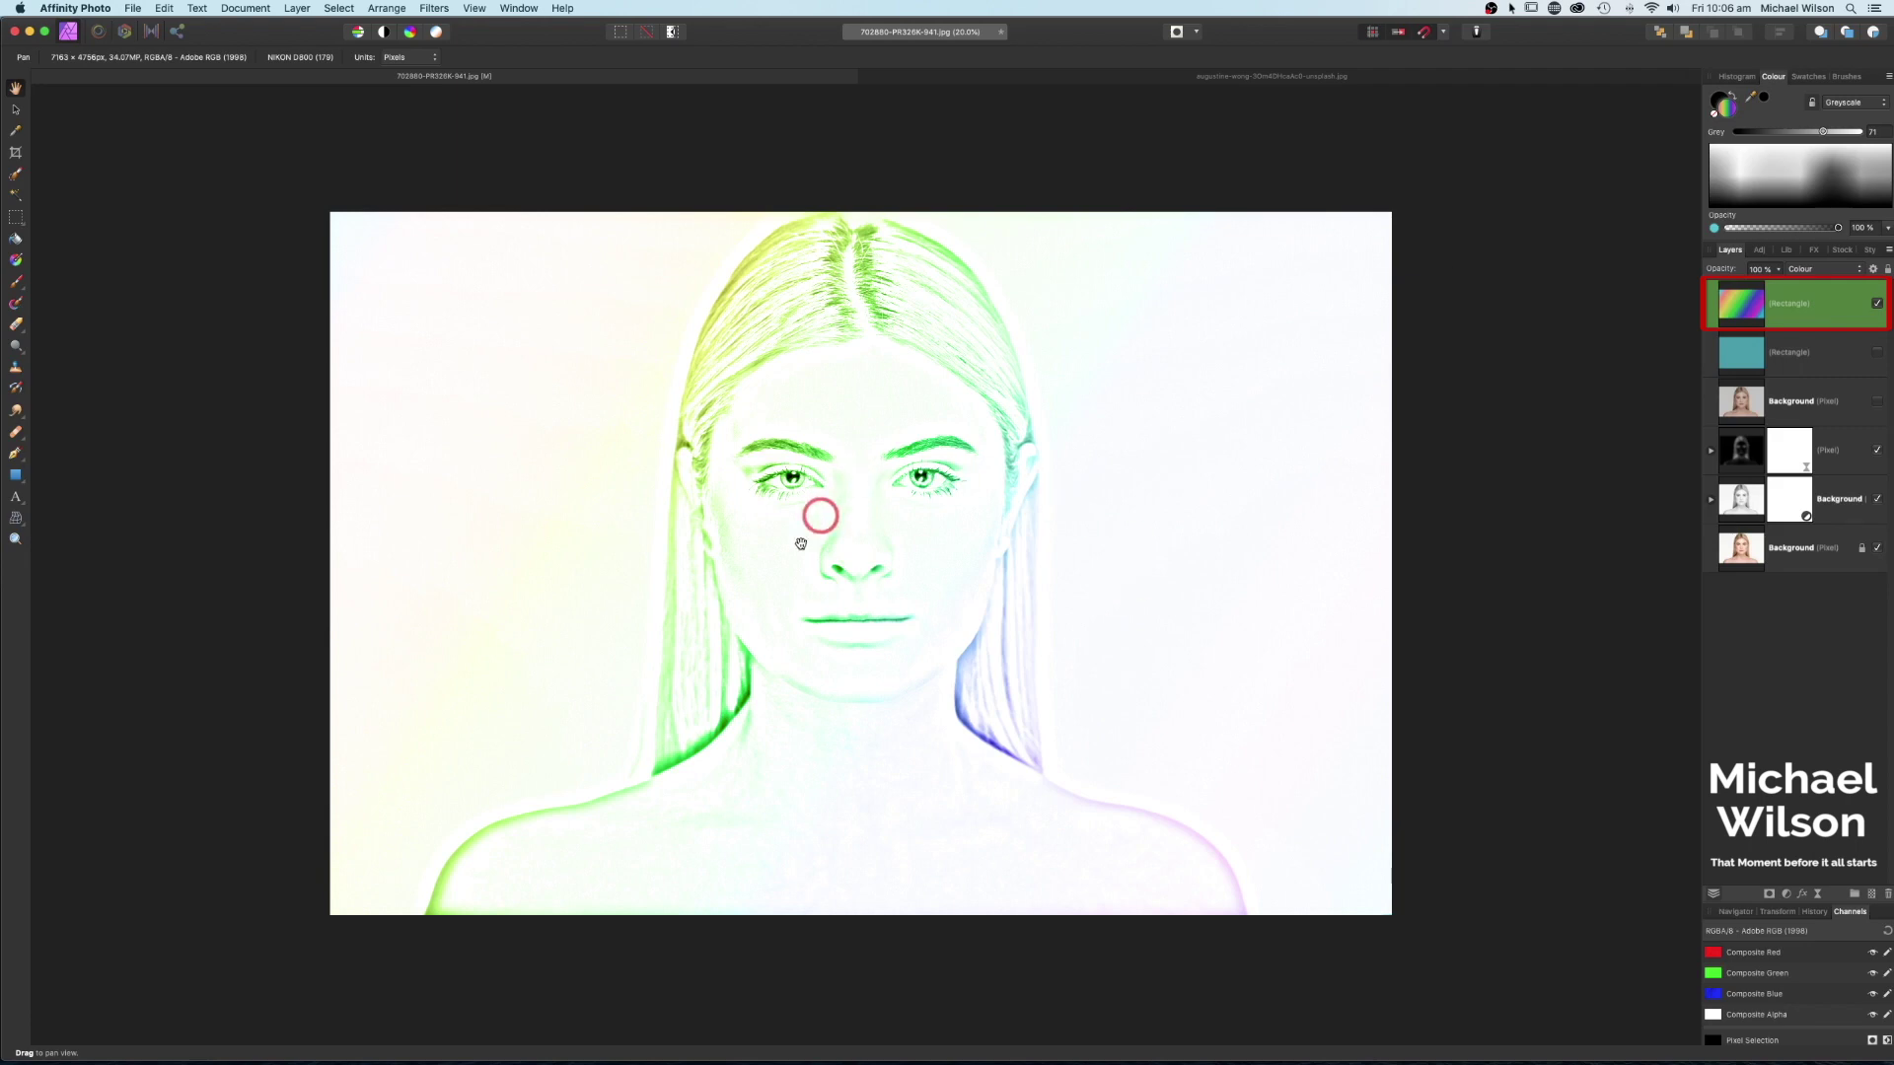
{"action": "left_click", "coordinate": [1780, 270]}
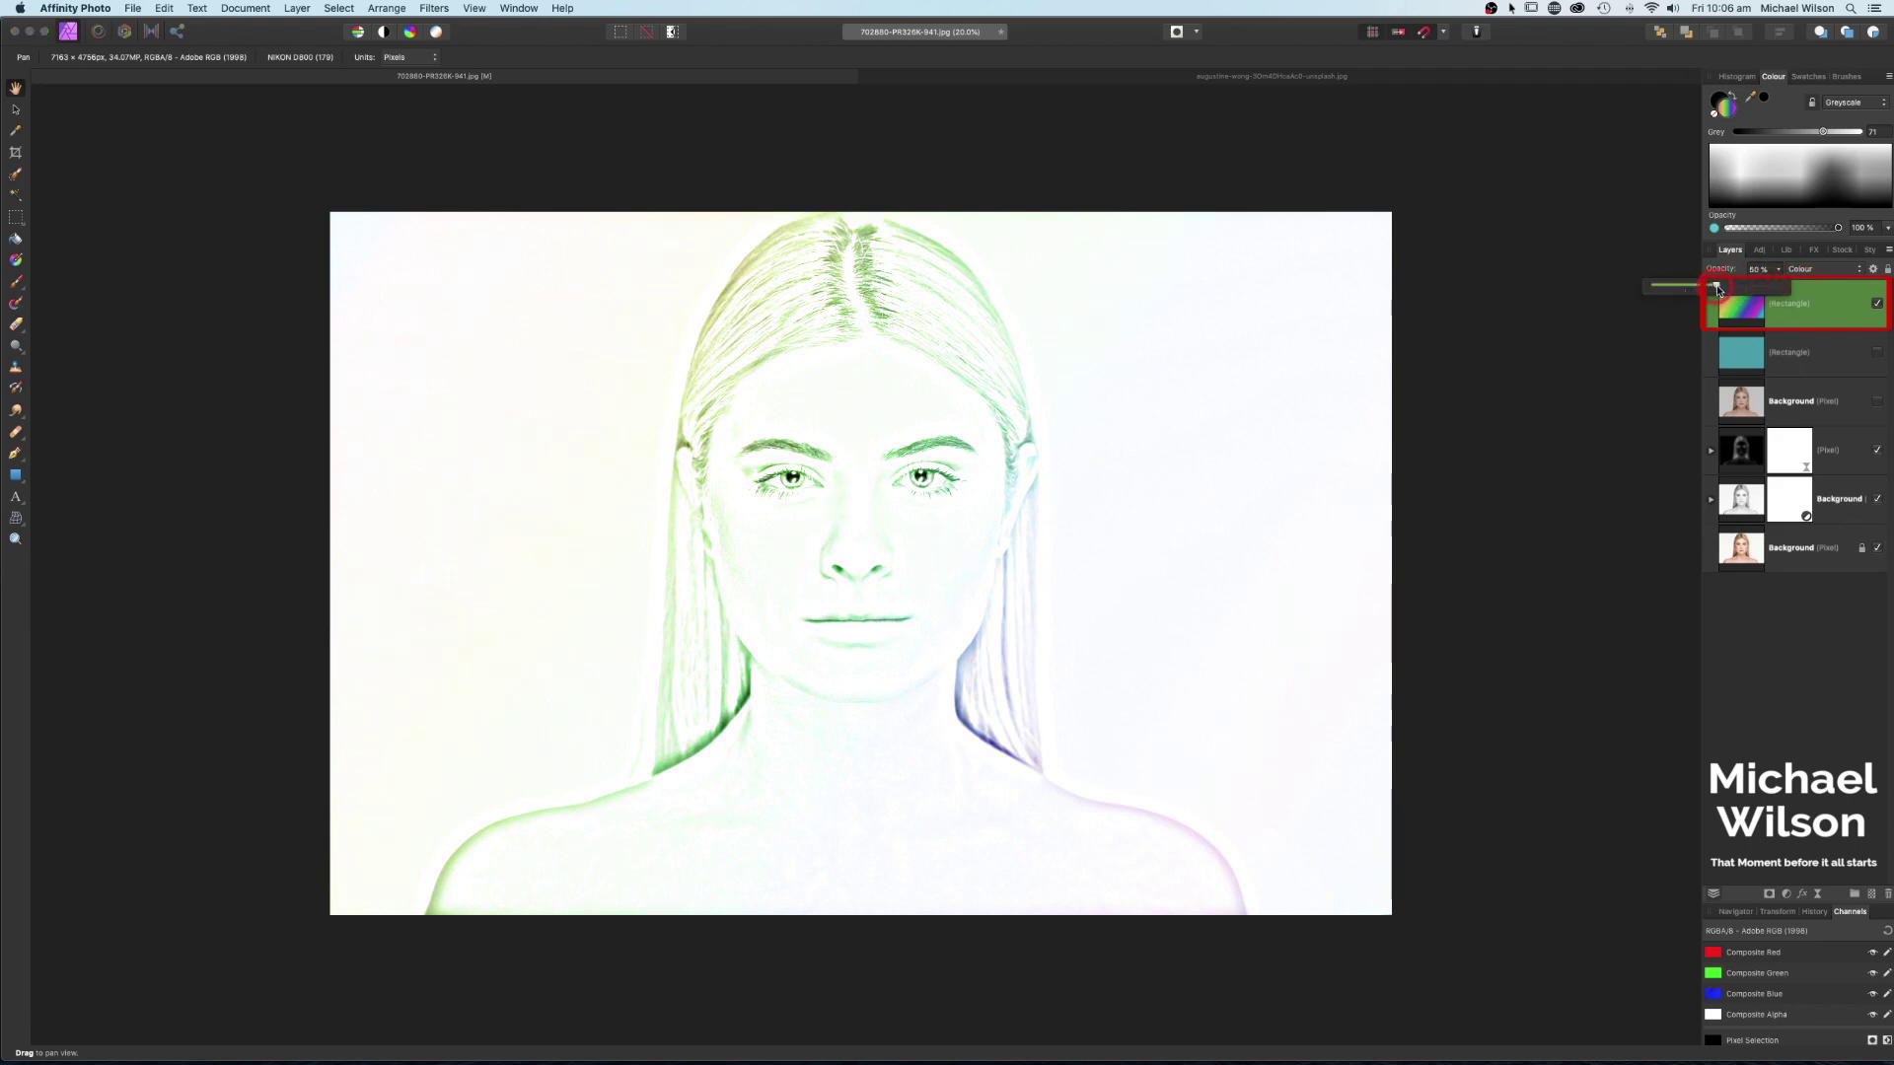
{"action": "left_click_drag", "start_coordinate": [1736, 289], "coordinate": [1746, 288]}
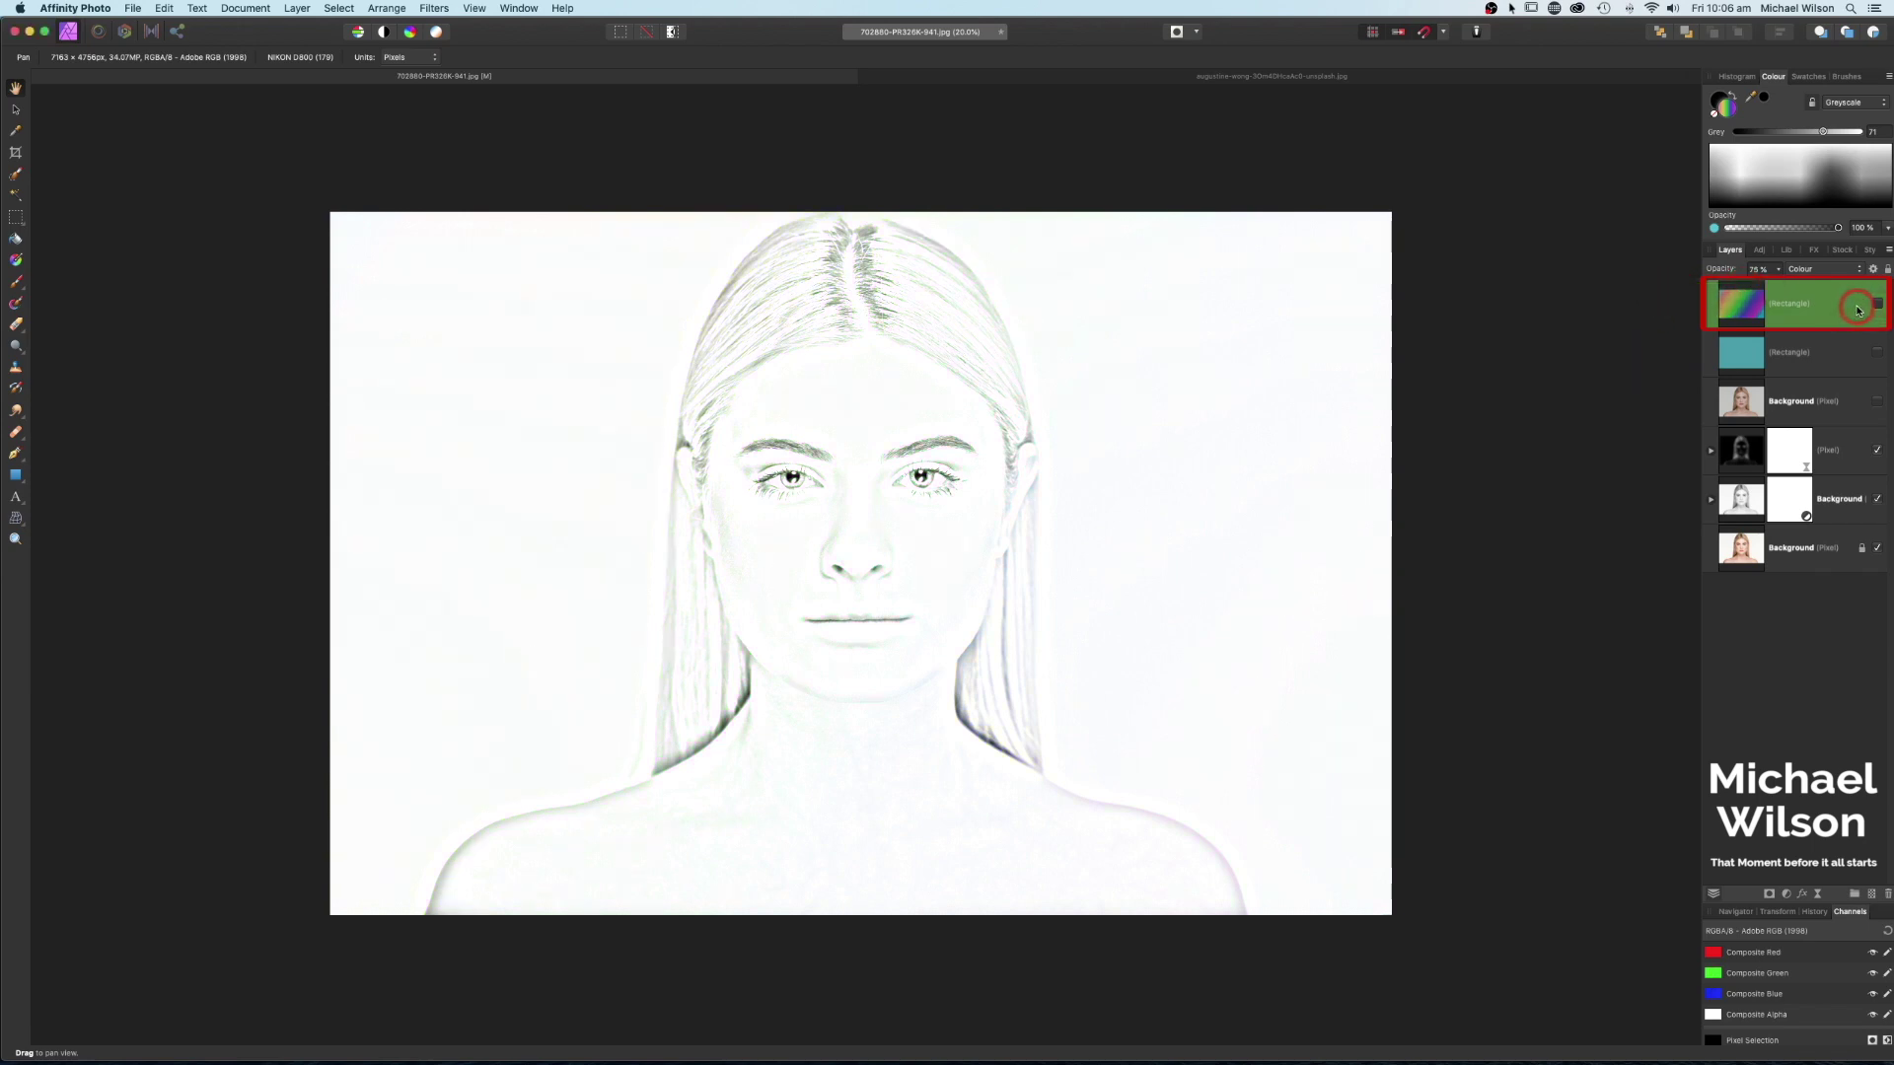
- Add a Levels adjustment above the Colour Dodge pixel layer and set its black level to 30%
{"action": "left_click", "coordinate": [1711, 450]}
{"action": "left_click", "coordinate": [1741, 469]}
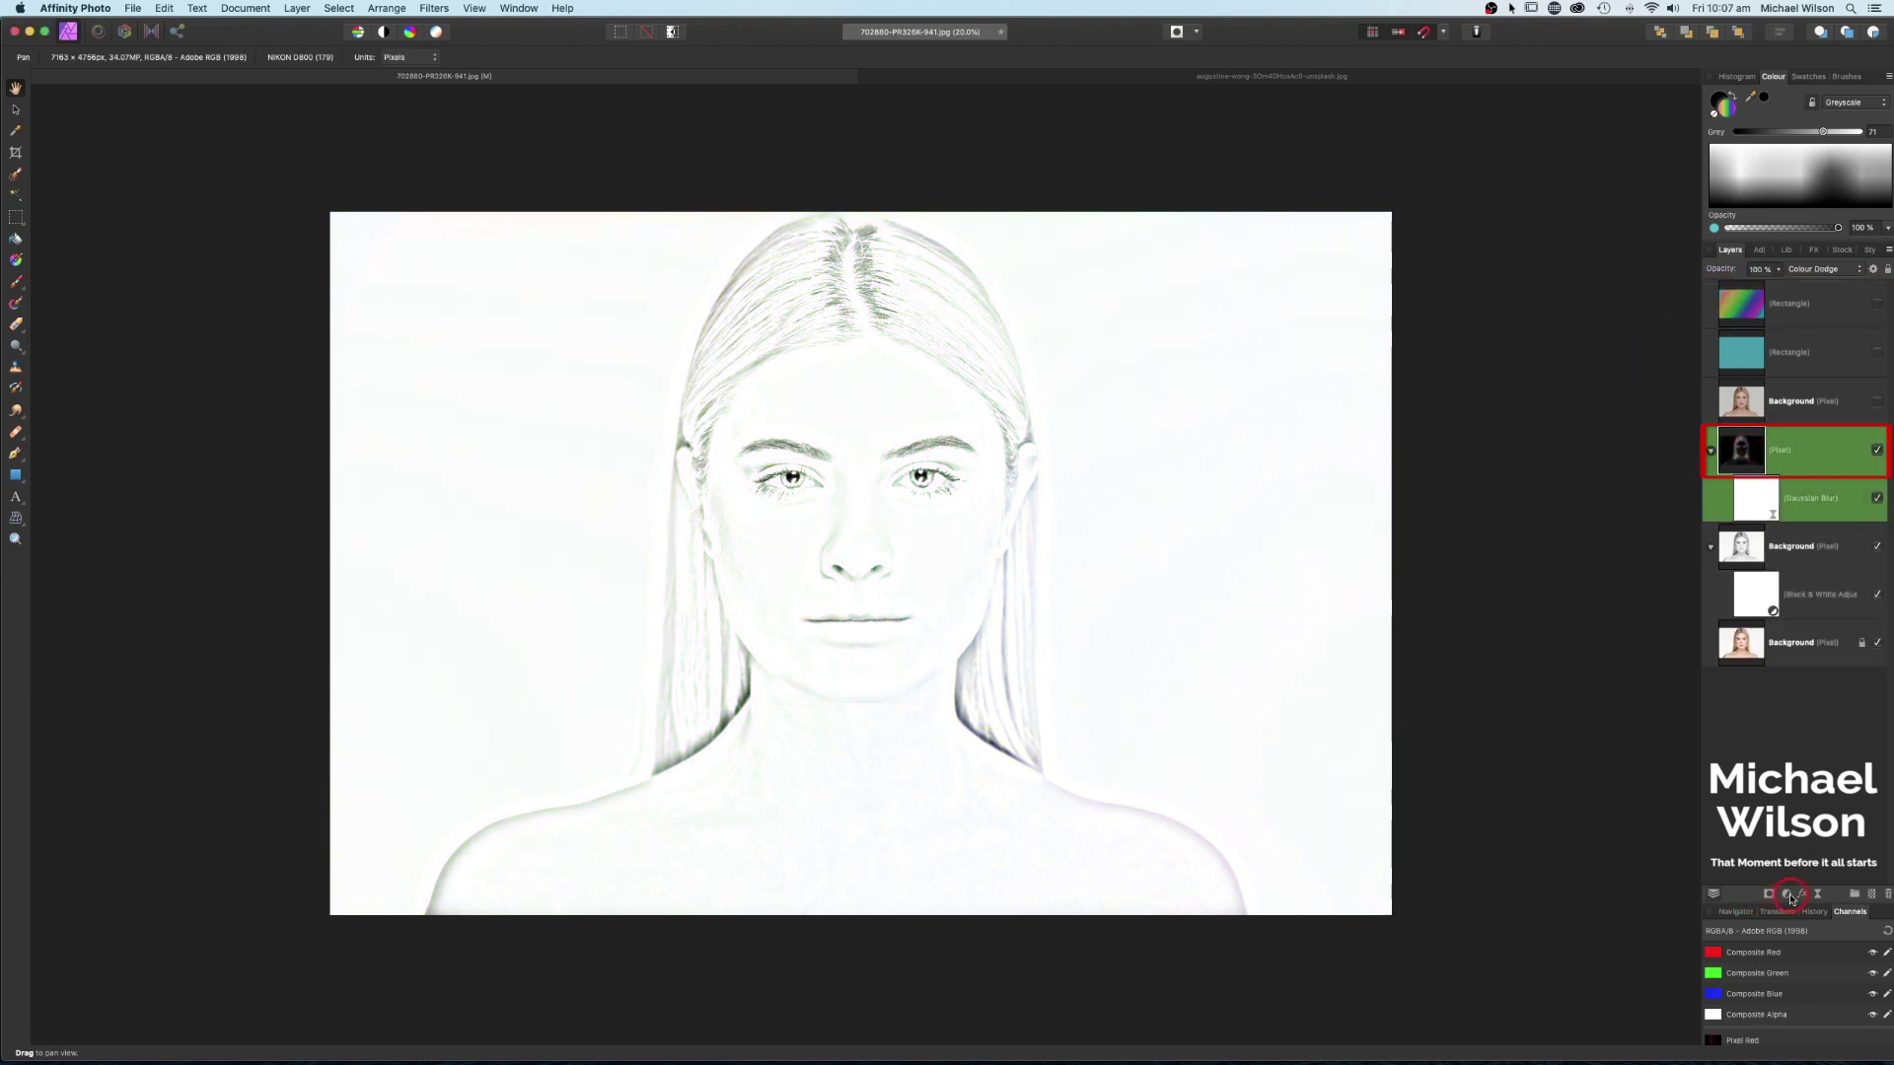
{"action": "left_click", "coordinate": [1789, 895]}
{"action": "left_click", "coordinate": [1770, 902]}
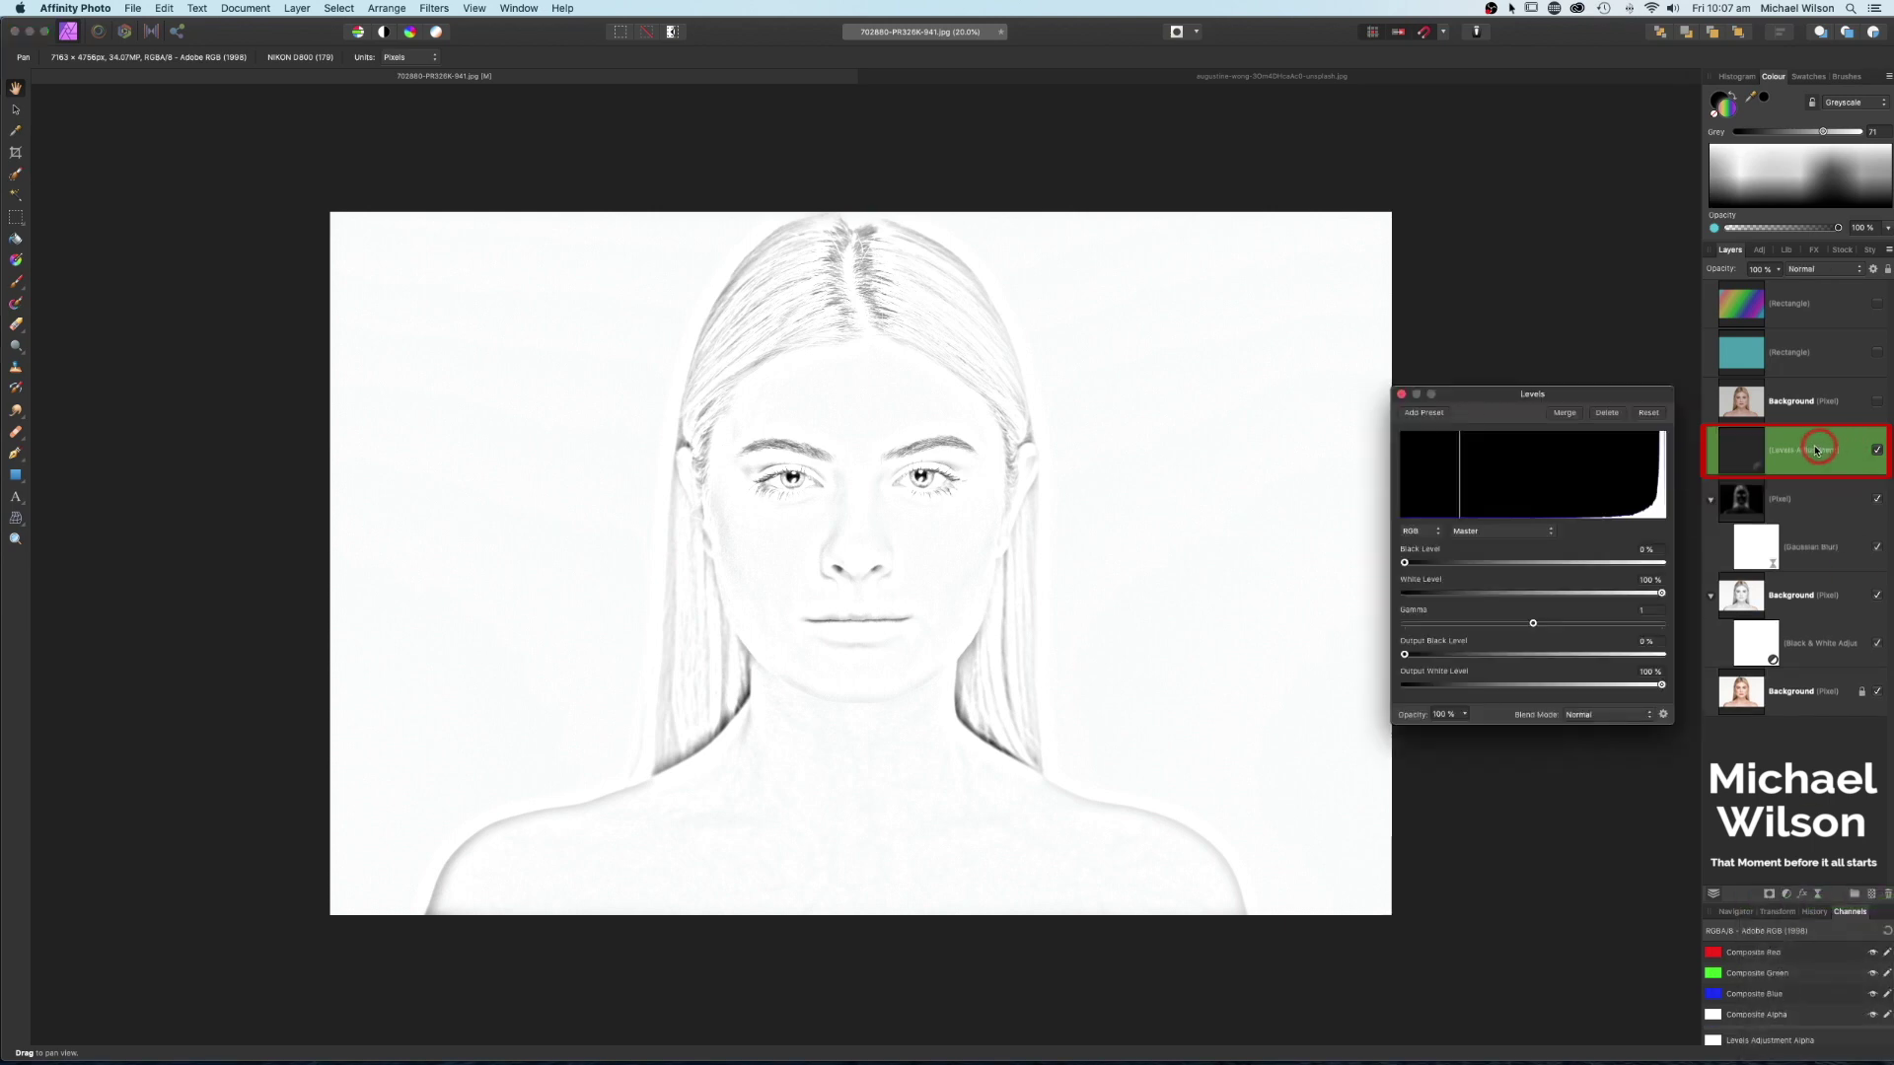
{"action": "left_click_drag", "start_coordinate": [1580, 393], "coordinate": [1580, 338]}
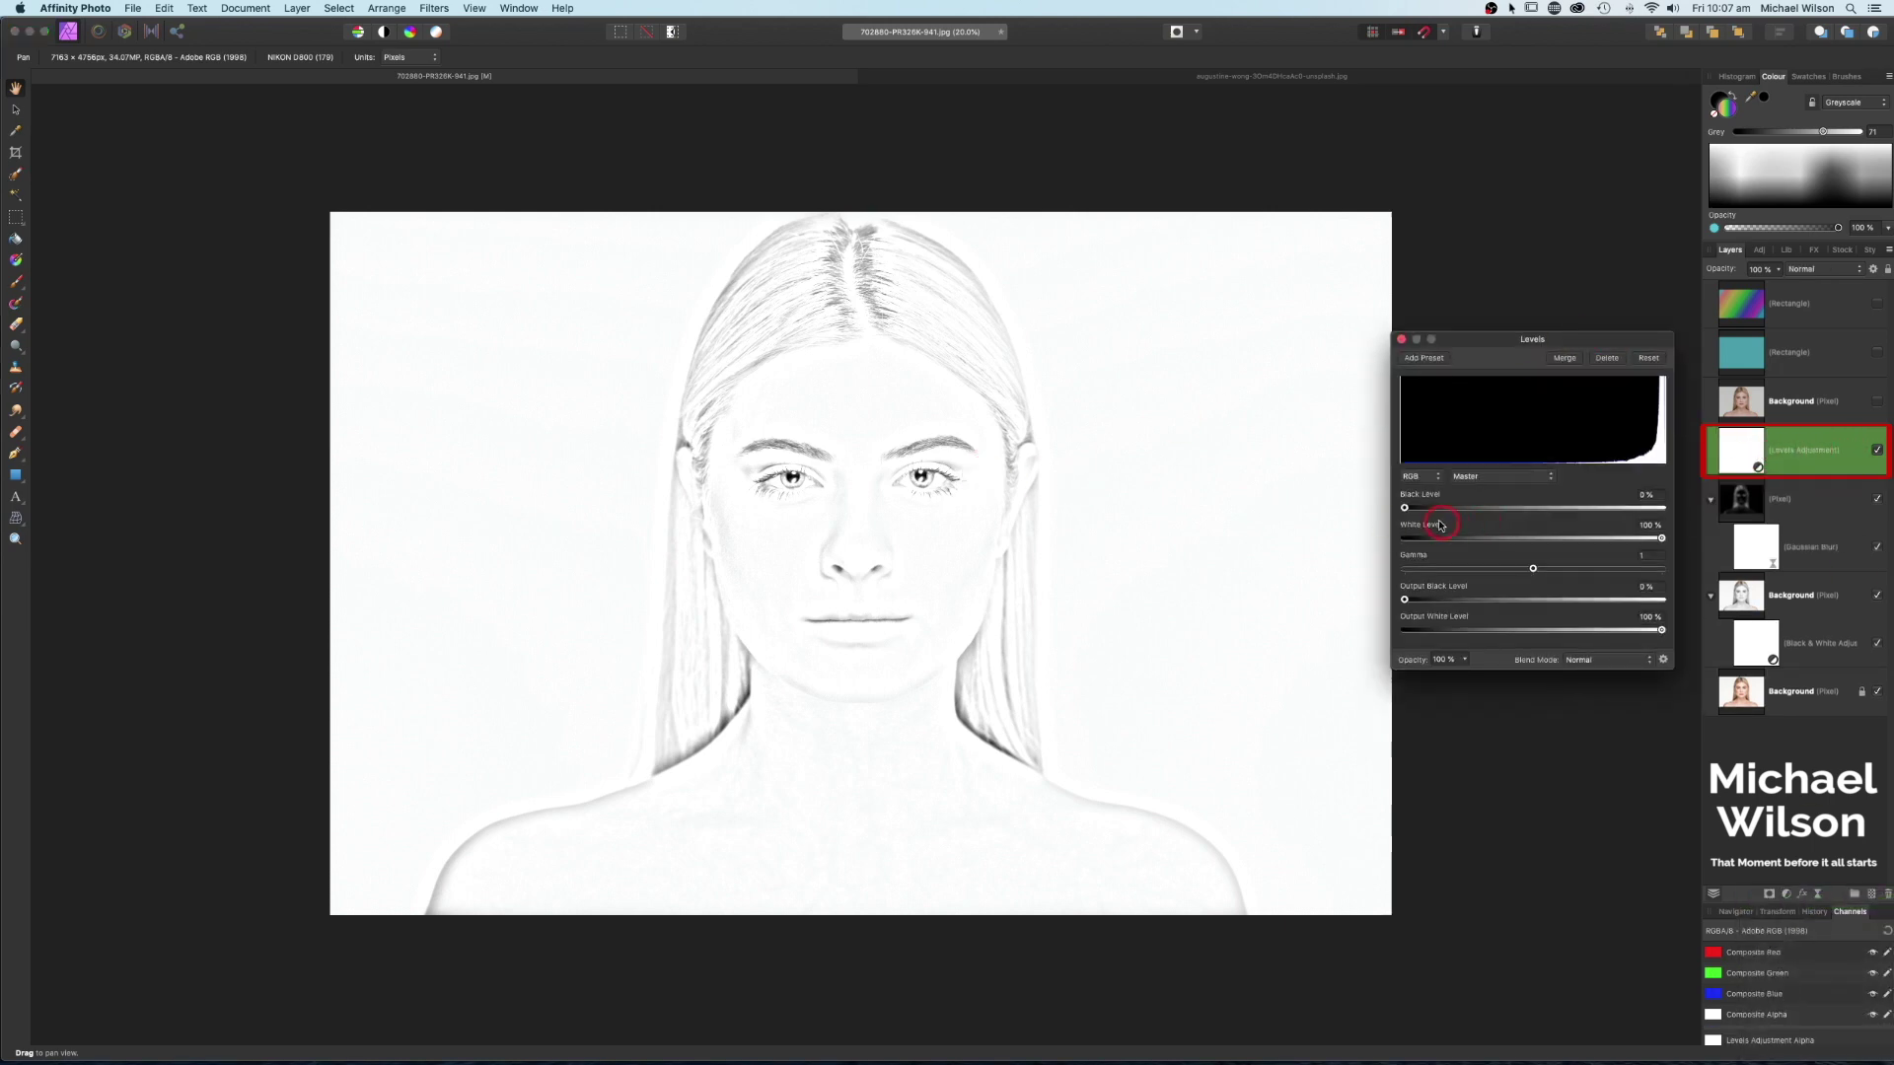
{"action": "mouse_move", "coordinate": [1406, 509]}
{"action": "left_mouse_down"}
{"action": "mouse_move", "coordinate": [1636, 518]}
{"action": "mouse_move", "coordinate": [1483, 509]}
{"action": "left_mouse_up"}
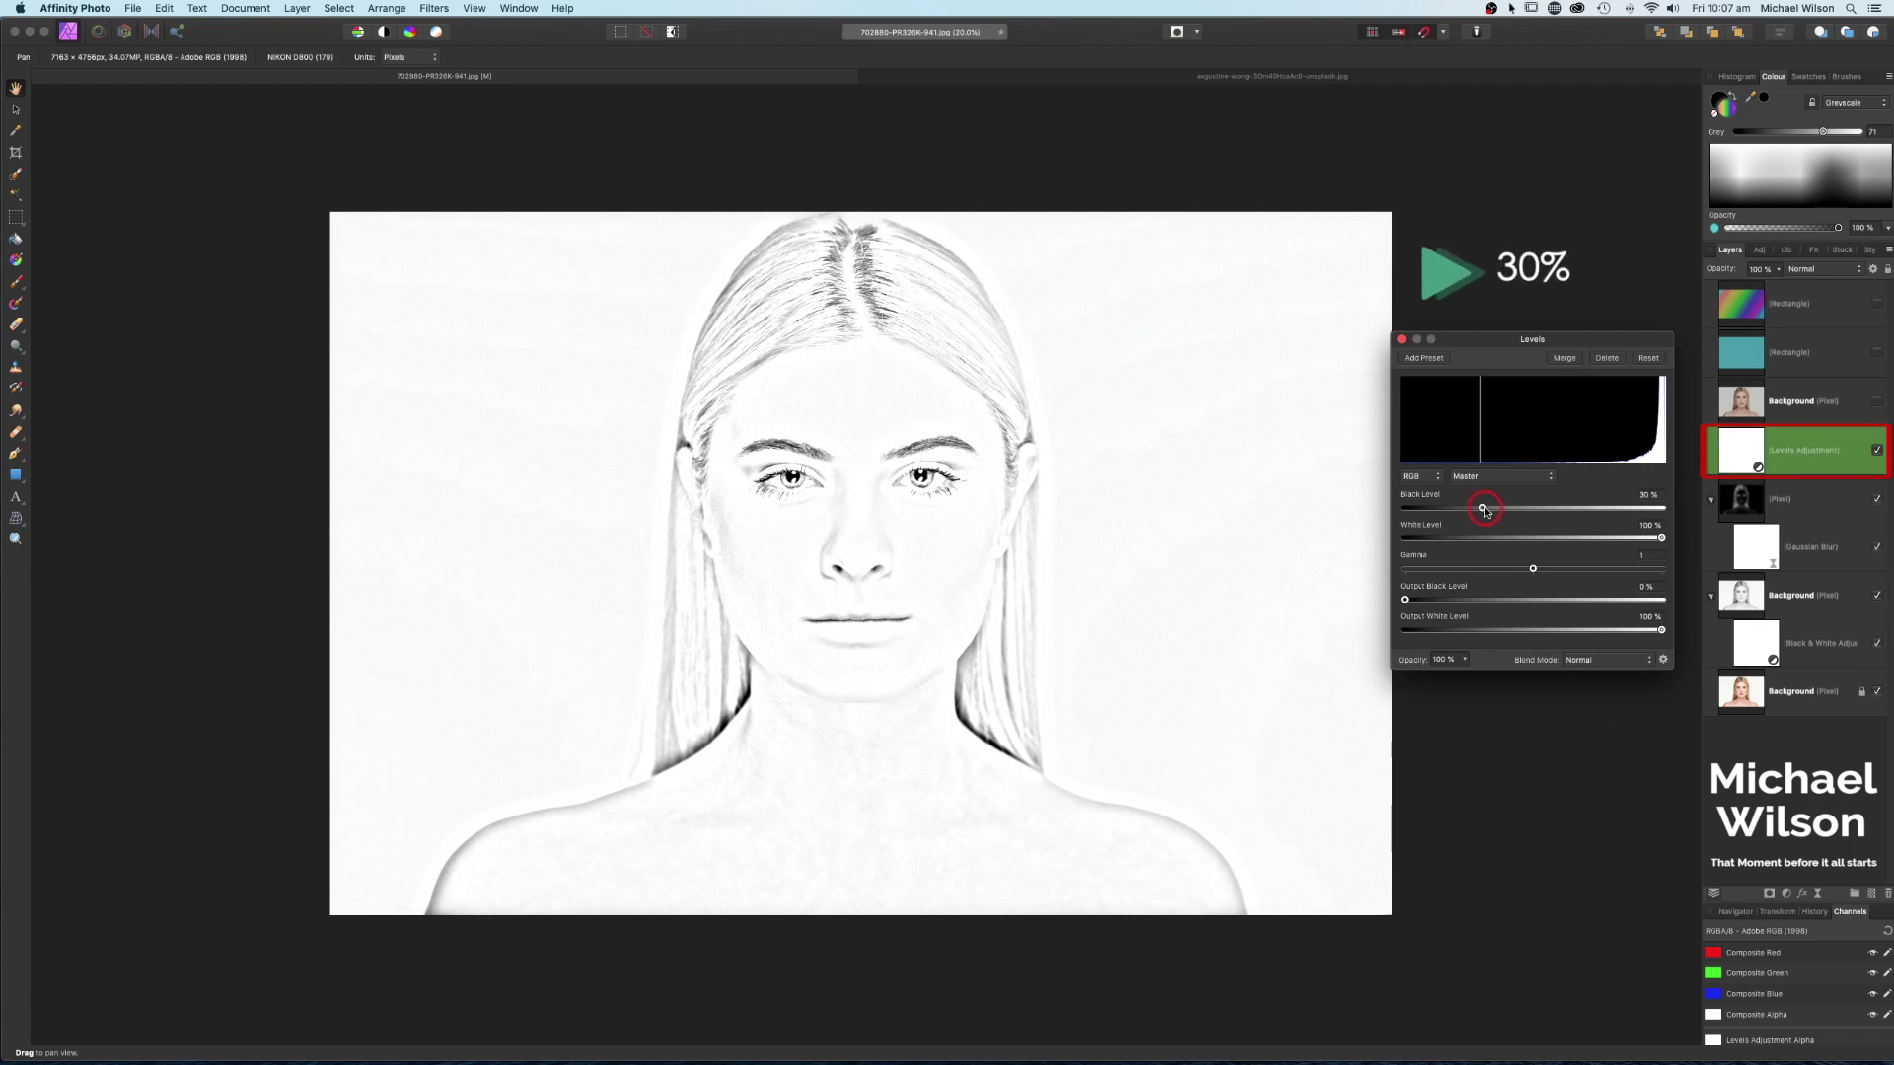
{"action": "left_click", "coordinate": [1398, 341]}
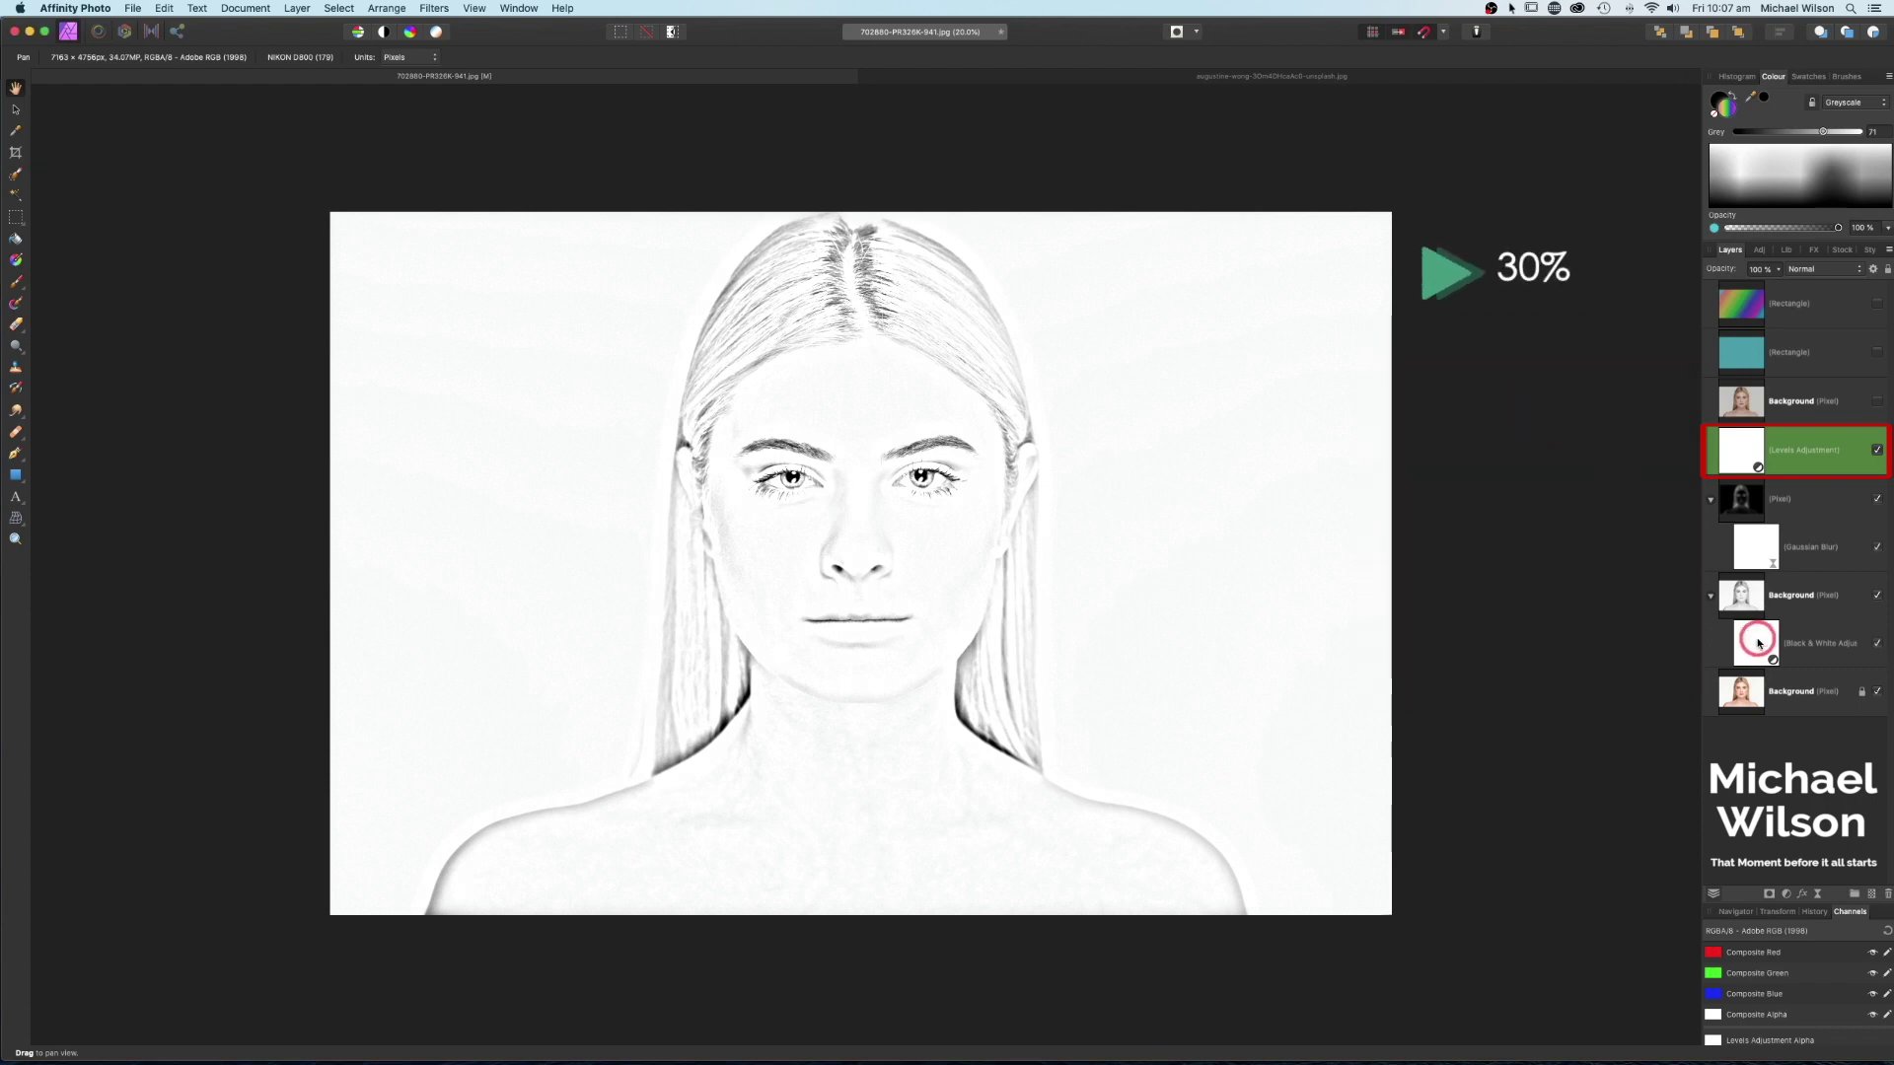
- Reopen the live Gaussian Blur filter on the Colour Dodge layer and adjust its radius slightly downward
{"action": "left_click", "coordinate": [1758, 548]}
{"action": "double_click", "coordinate": [1758, 547]}
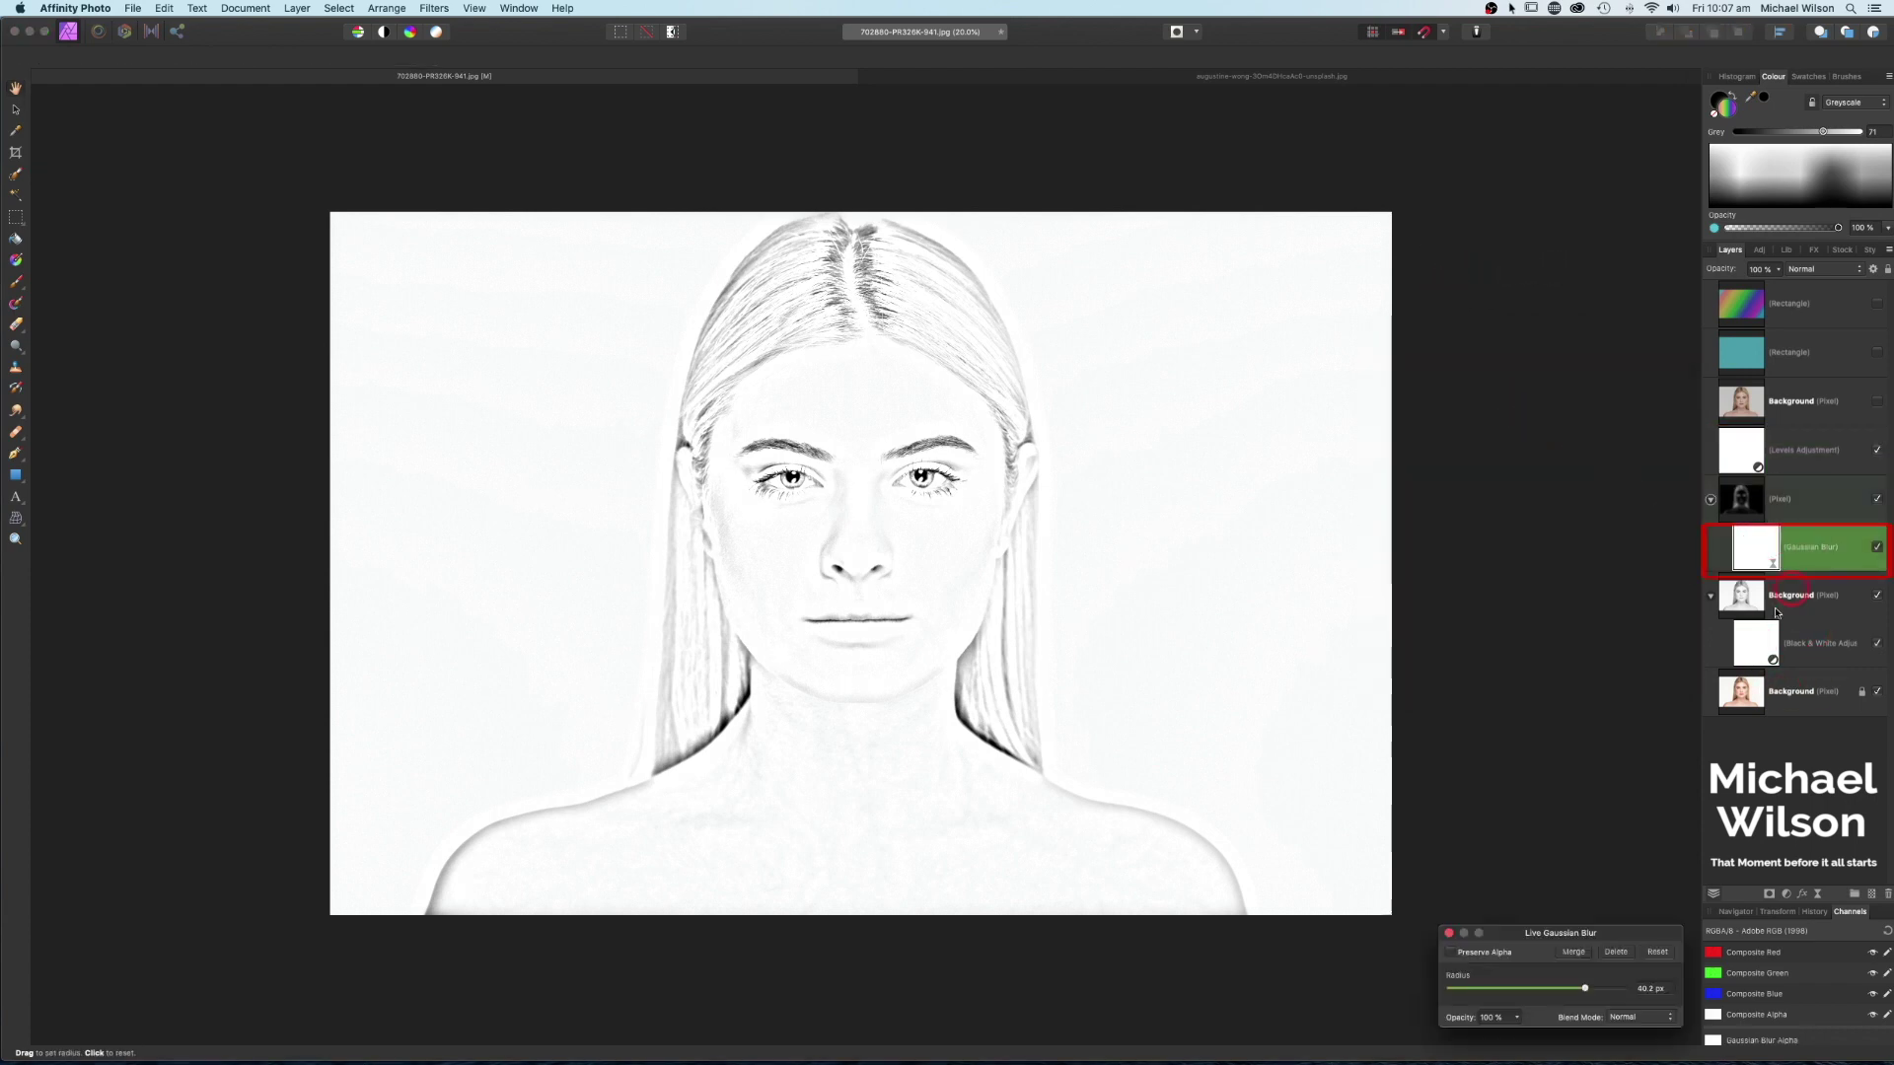
{"action": "left_click_drag", "start_coordinate": [1627, 918], "coordinate": [1602, 453]}
{"action": "mouse_move", "coordinate": [1569, 521]}
{"action": "left_mouse_down"}
{"action": "mouse_move", "coordinate": [1586, 520]}
{"action": "mouse_move", "coordinate": [1551, 520]}
{"action": "left_mouse_up"}
{"action": "left_click", "coordinate": [1668, 558]}
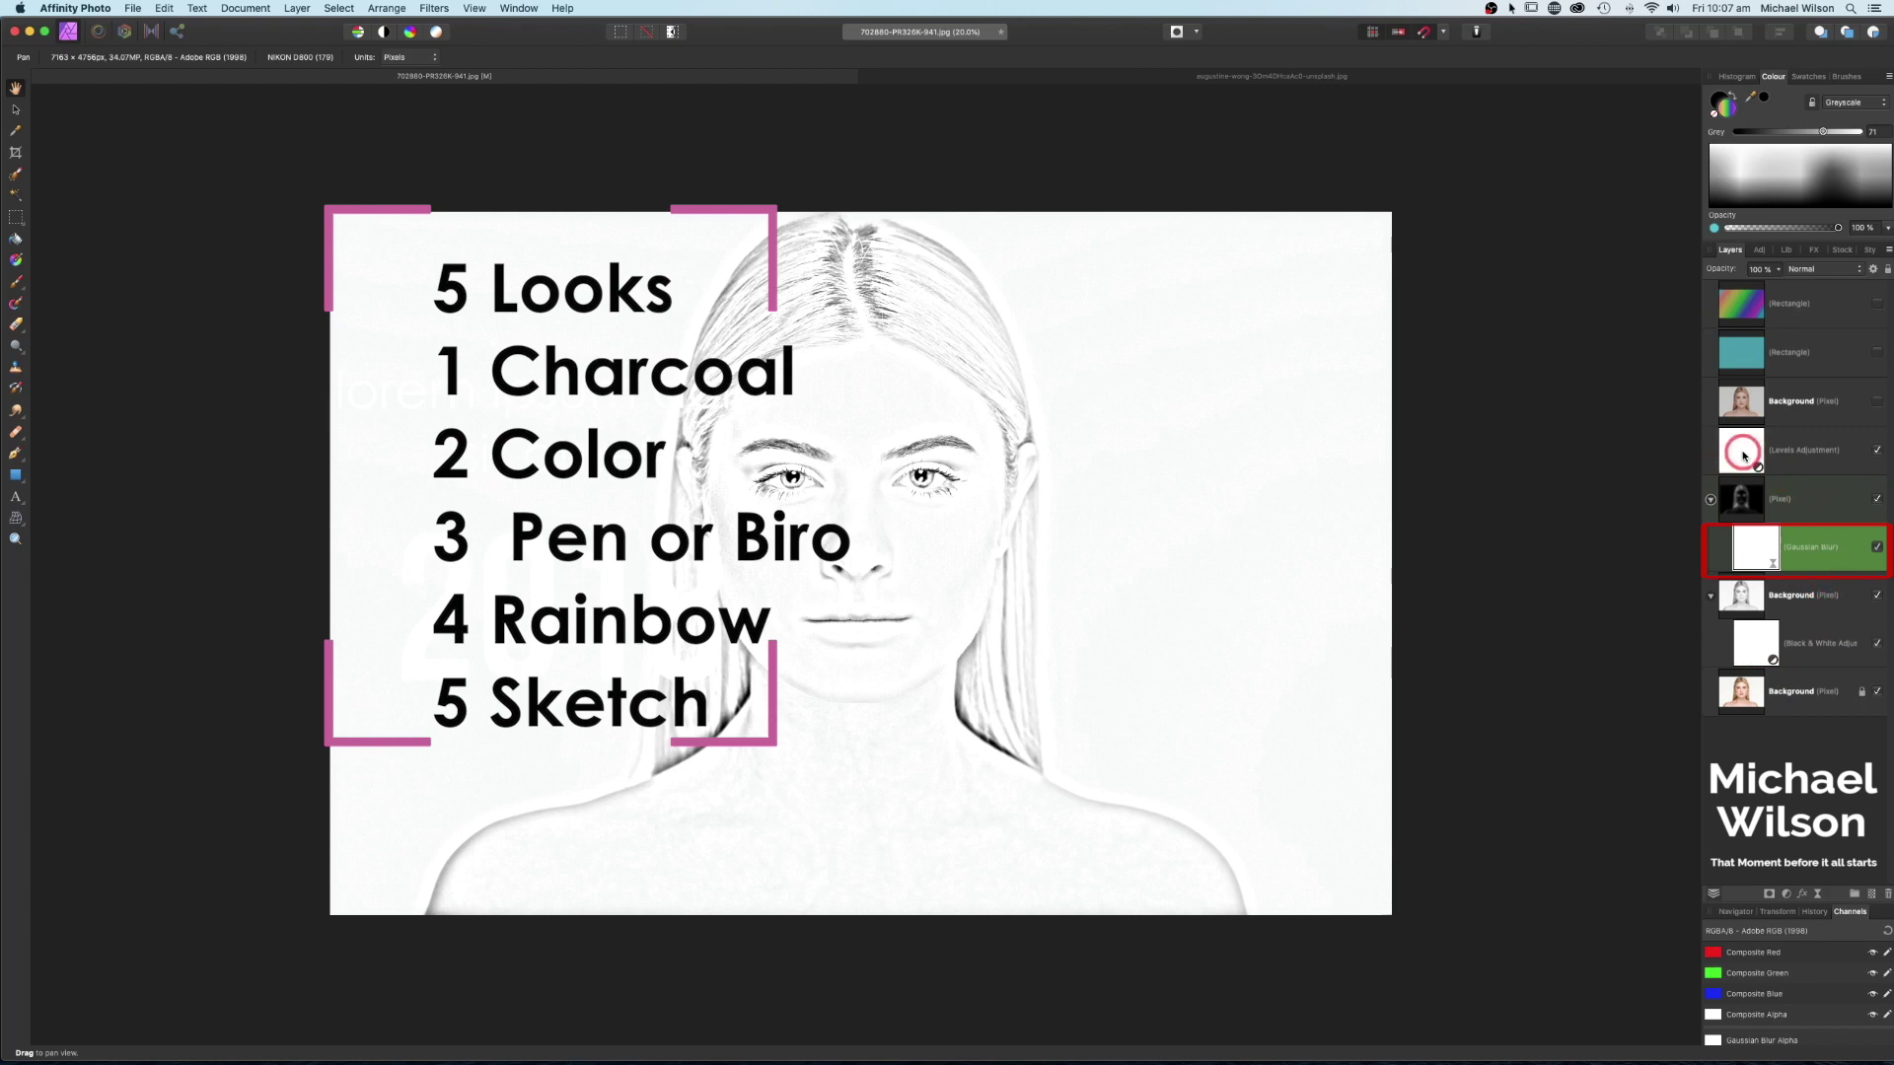
- Toggle the colour photo, turquoise and rainbow layers on and off to compare the different sketch looks
{"action": "left_click", "coordinate": [1743, 455]}
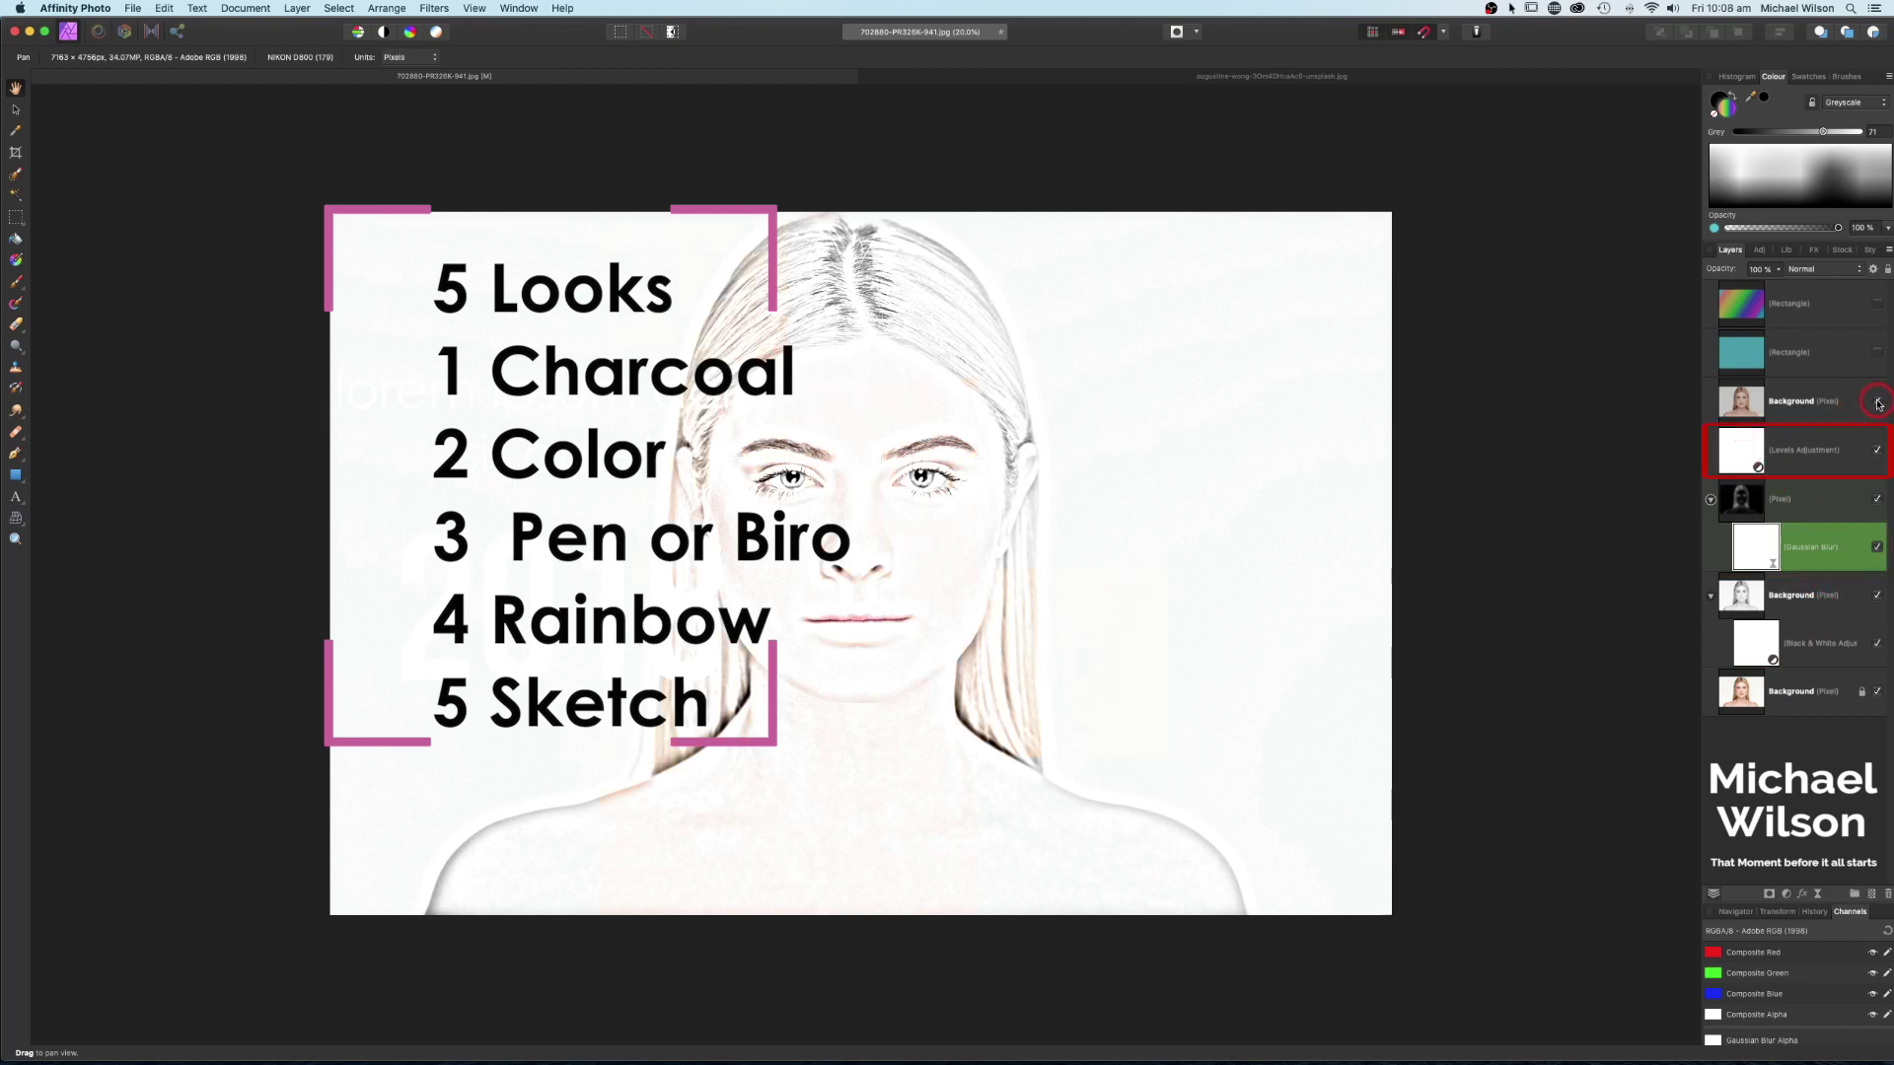
{"action": "left_click", "coordinate": [1756, 408]}
{"action": "left_click", "coordinate": [1765, 702]}
{"action": "left_click", "coordinate": [1877, 355]}
{"action": "left_click", "coordinate": [1877, 355]}
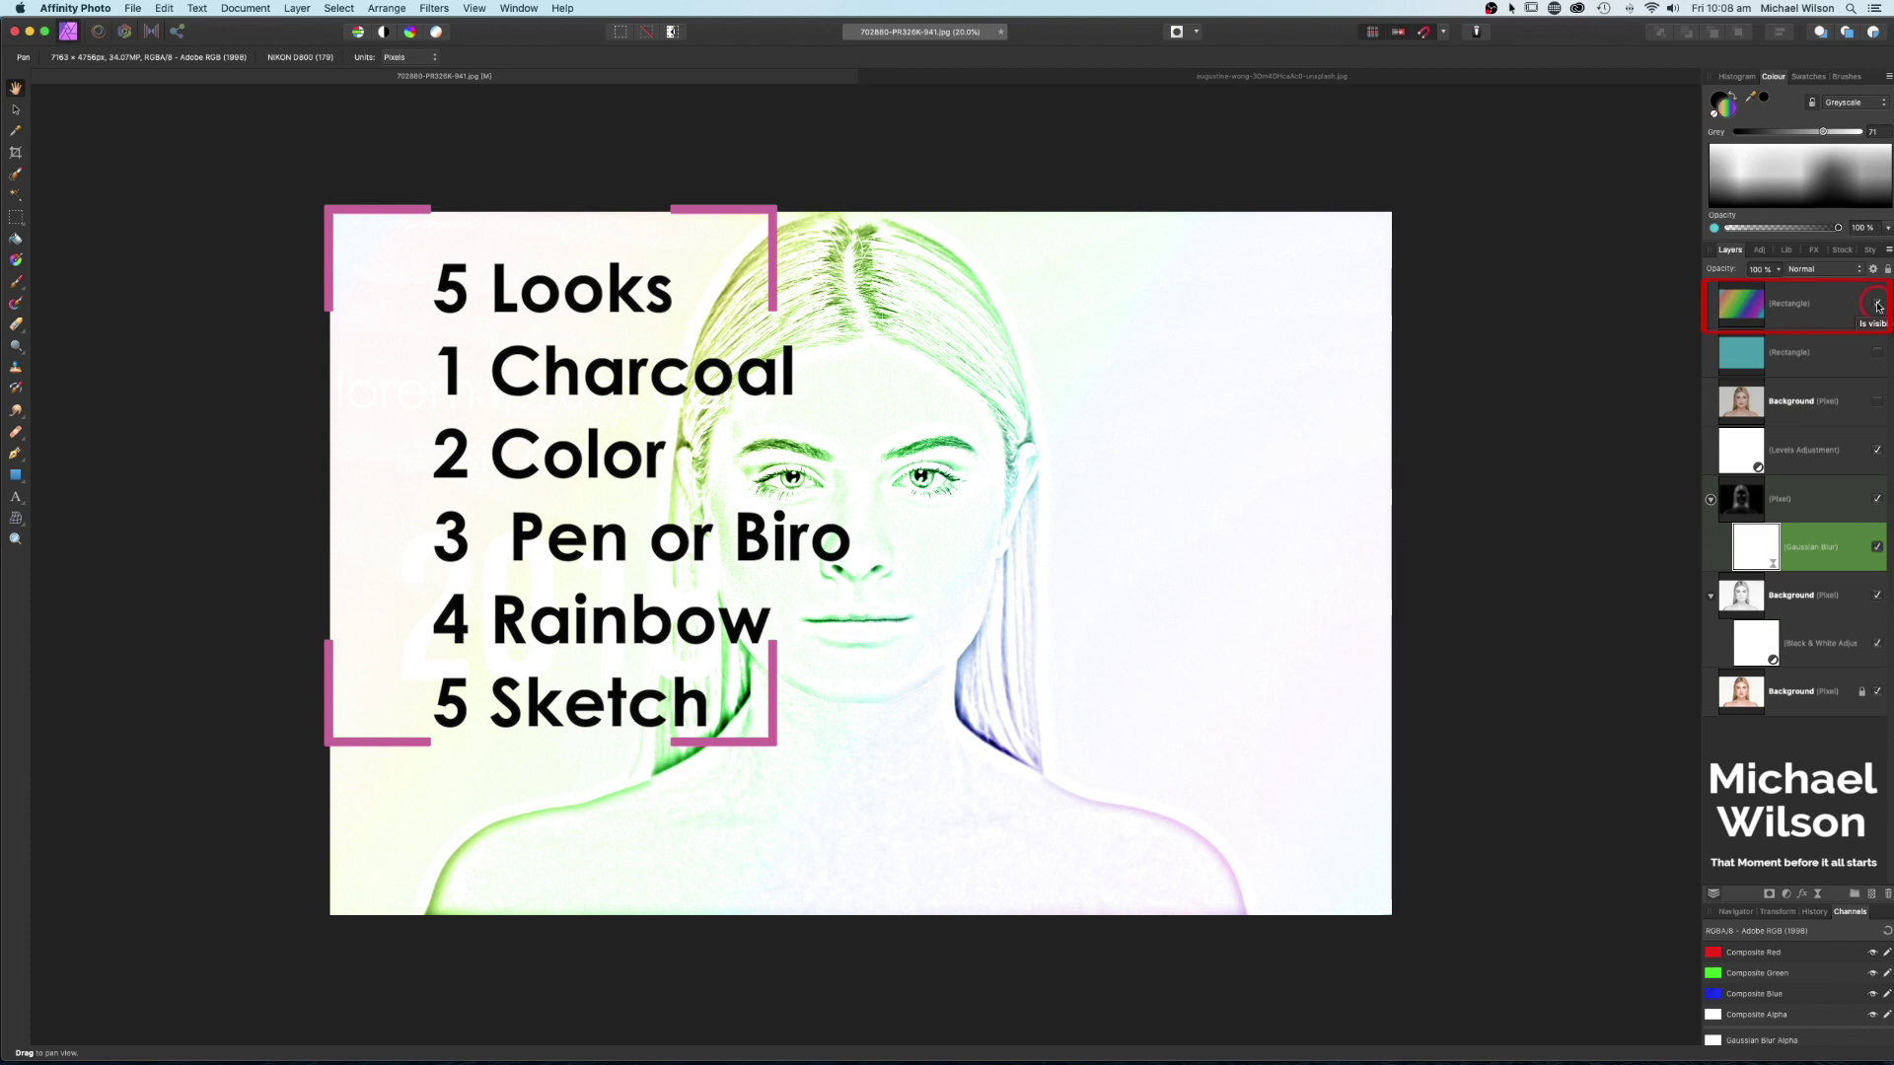
{"action": "left_click", "coordinate": [1877, 307]}
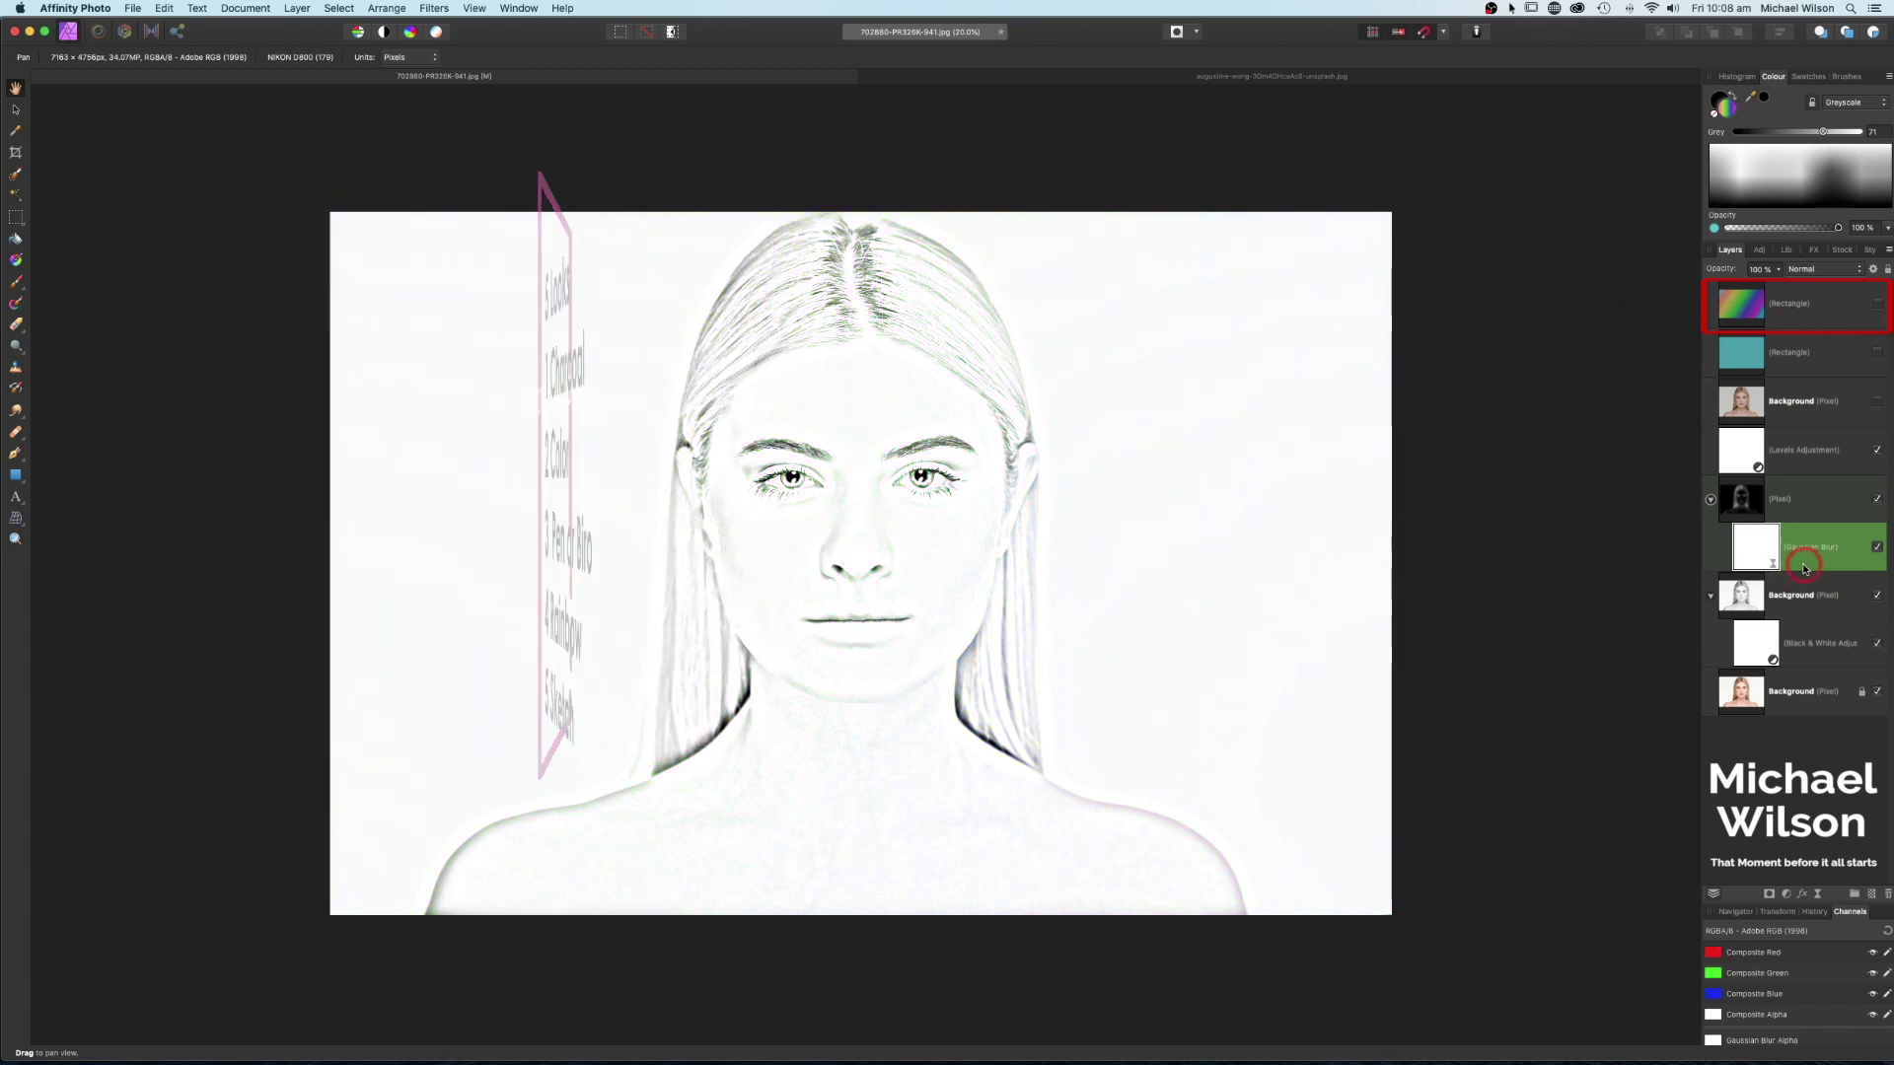
- Copy the white wall texture from the other open document and paste it into the portrait document
{"action": "left_click", "coordinate": [1100, 81]}
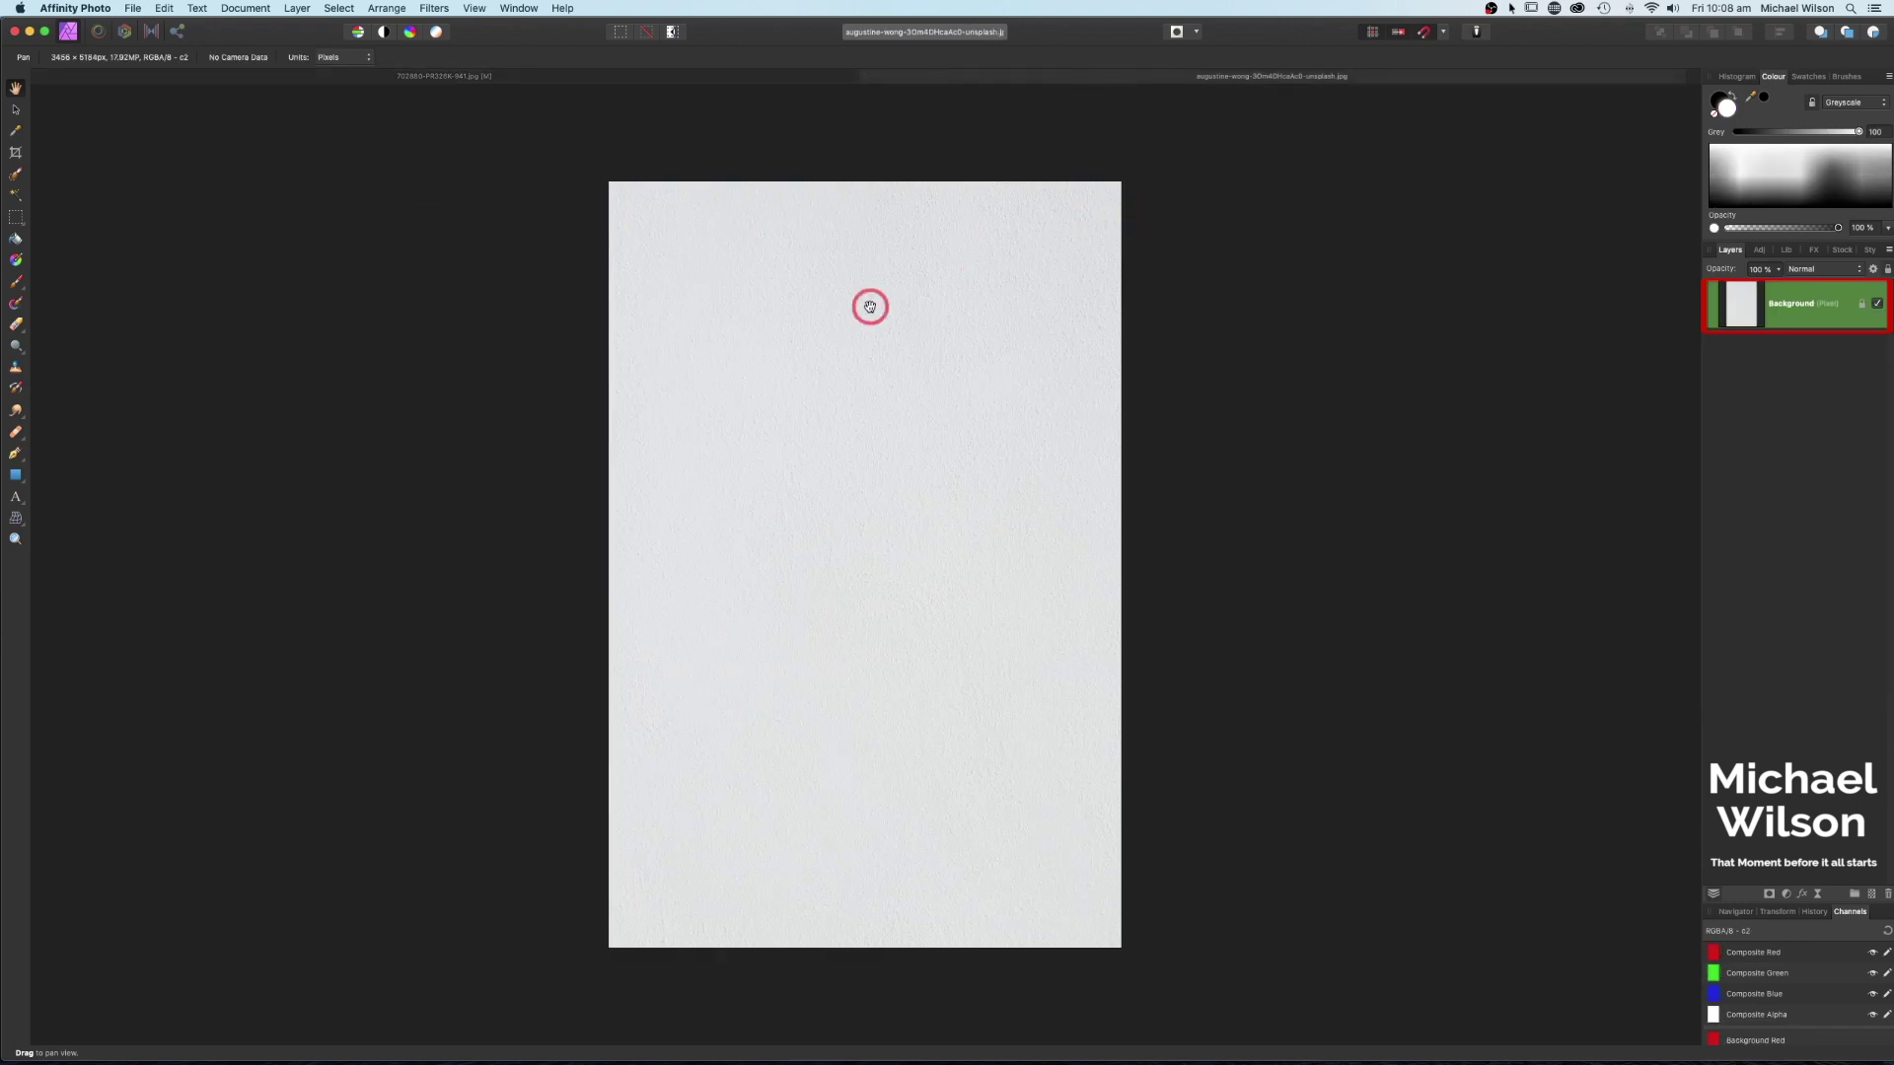
{"action": "key", "text": "super+c"}
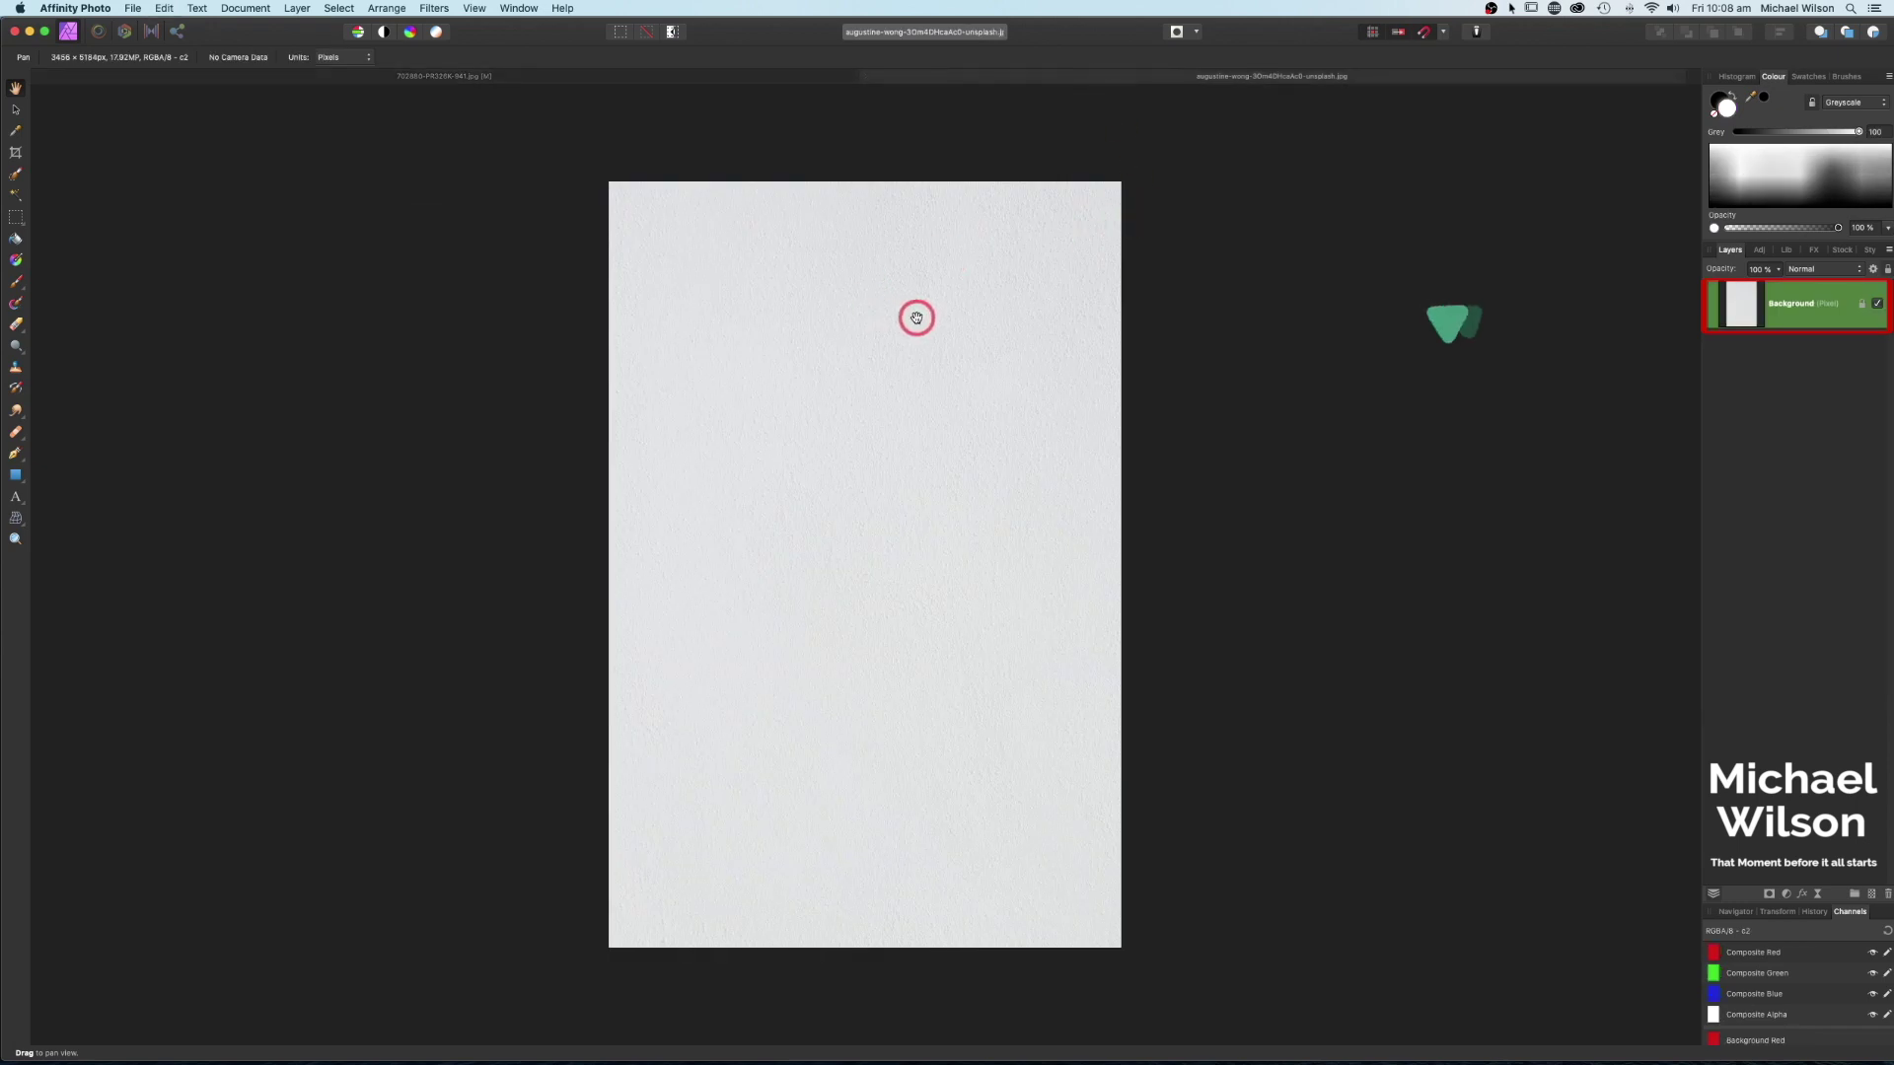
{"action": "left_click", "coordinate": [658, 81]}
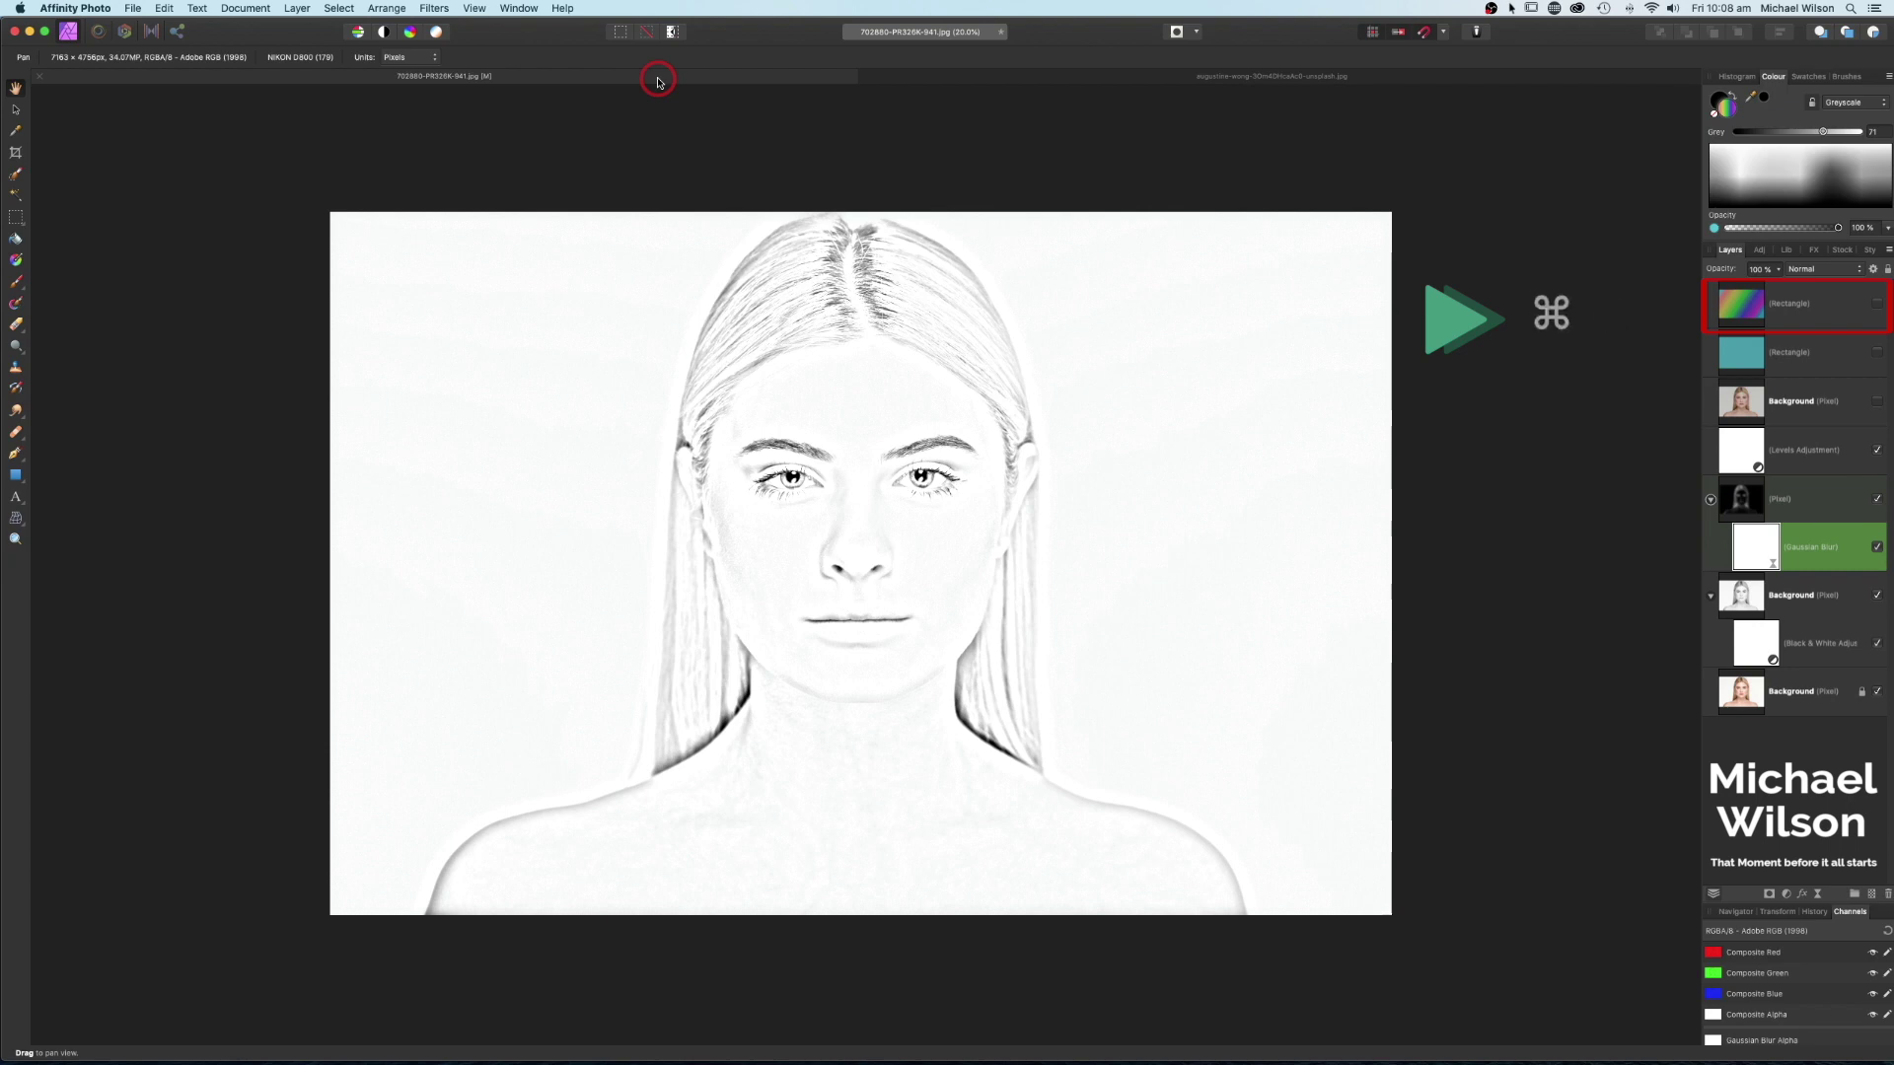
{"action": "key", "text": "super+v"}
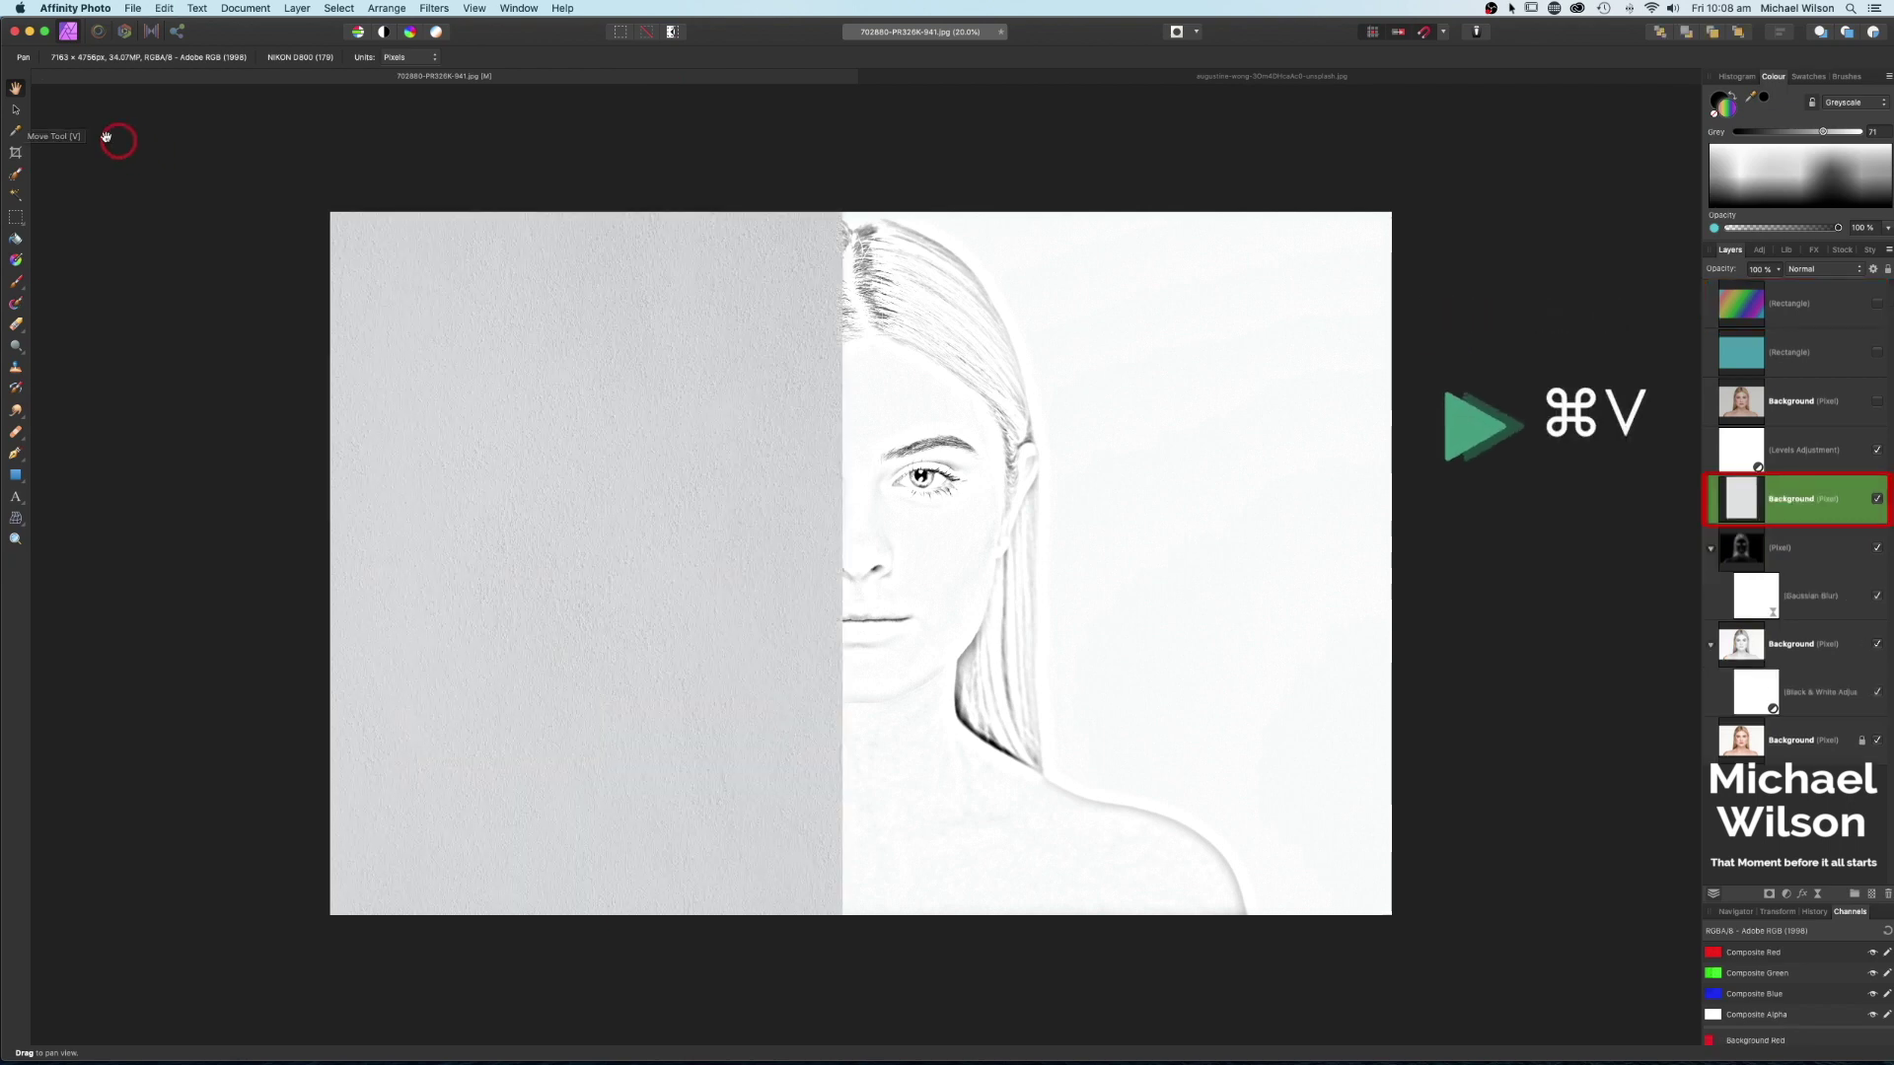
- Resize the pasted texture so that it fits the canvas height and stretches across its full width
{"action": "left_click", "coordinate": [26, 112]}
{"action": "left_click", "coordinate": [549, 515]}
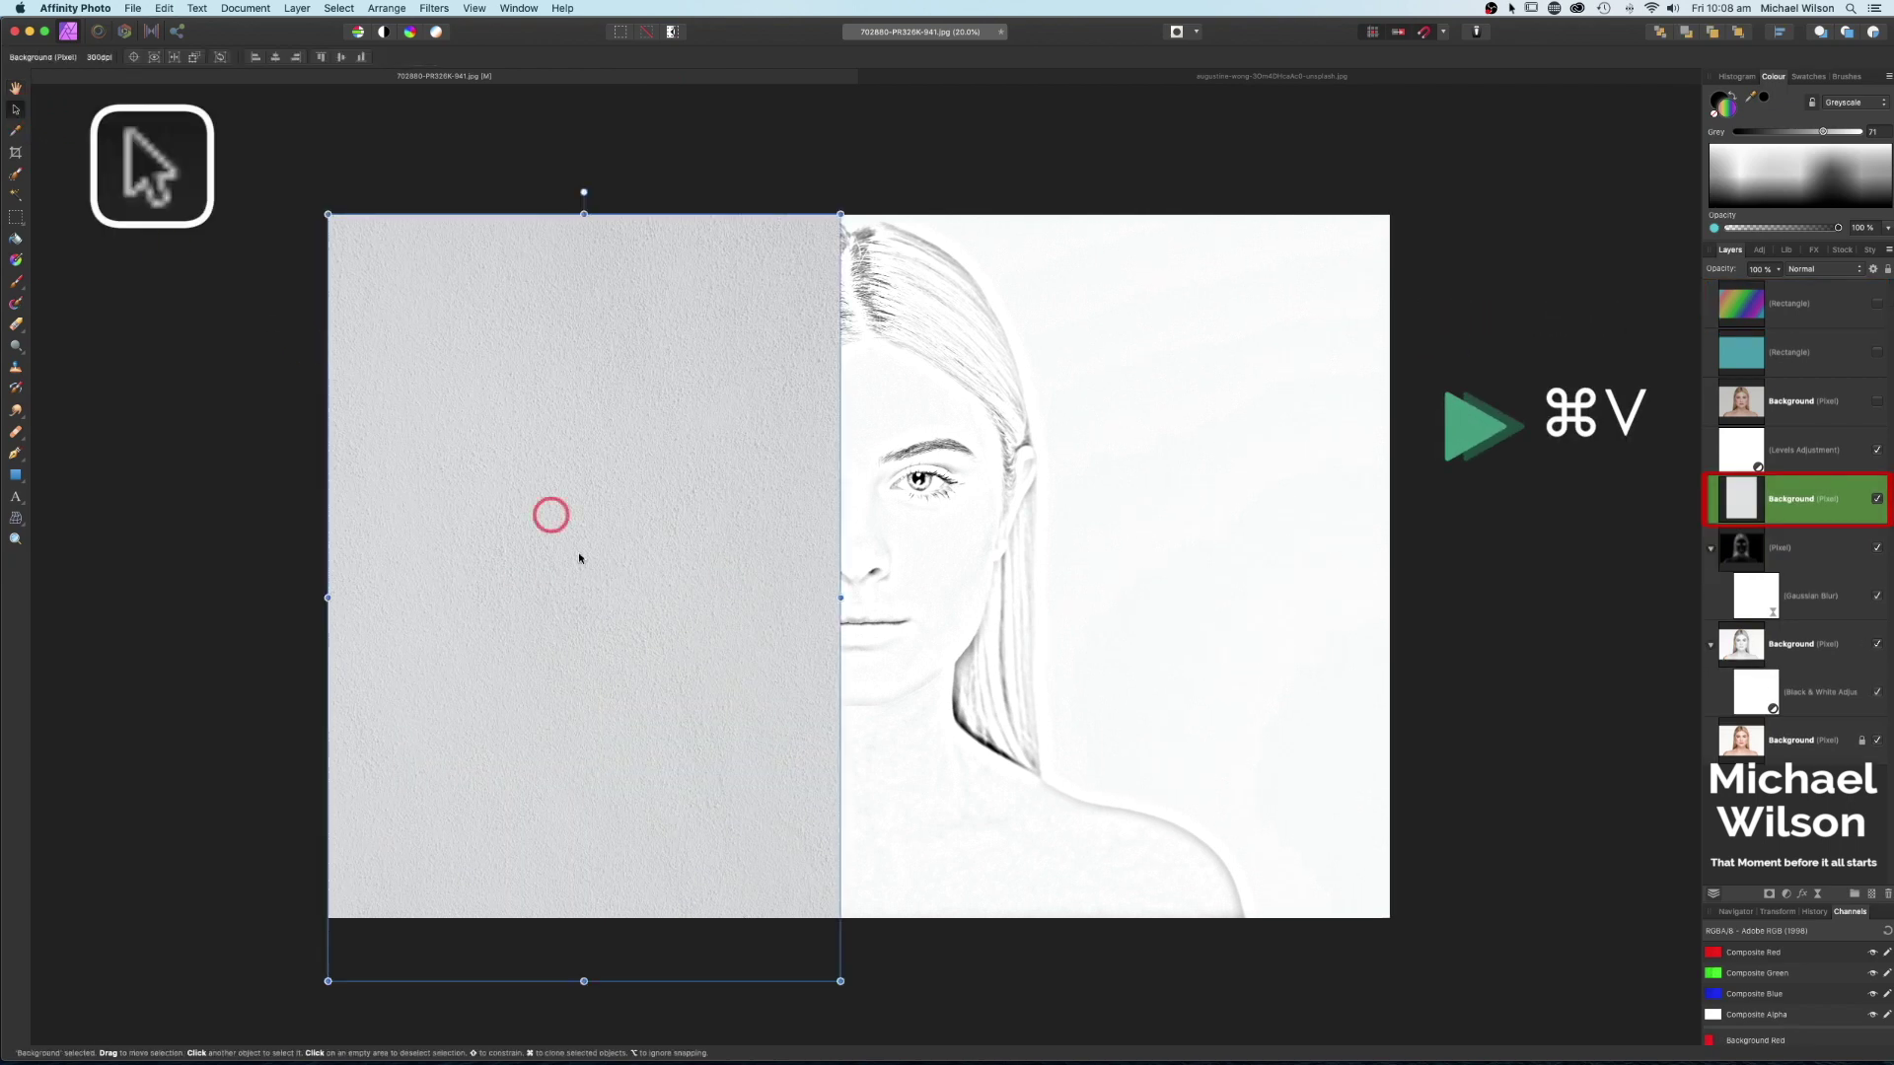
{"action": "left_click_drag", "start_coordinate": [584, 981], "coordinate": [583, 918]}
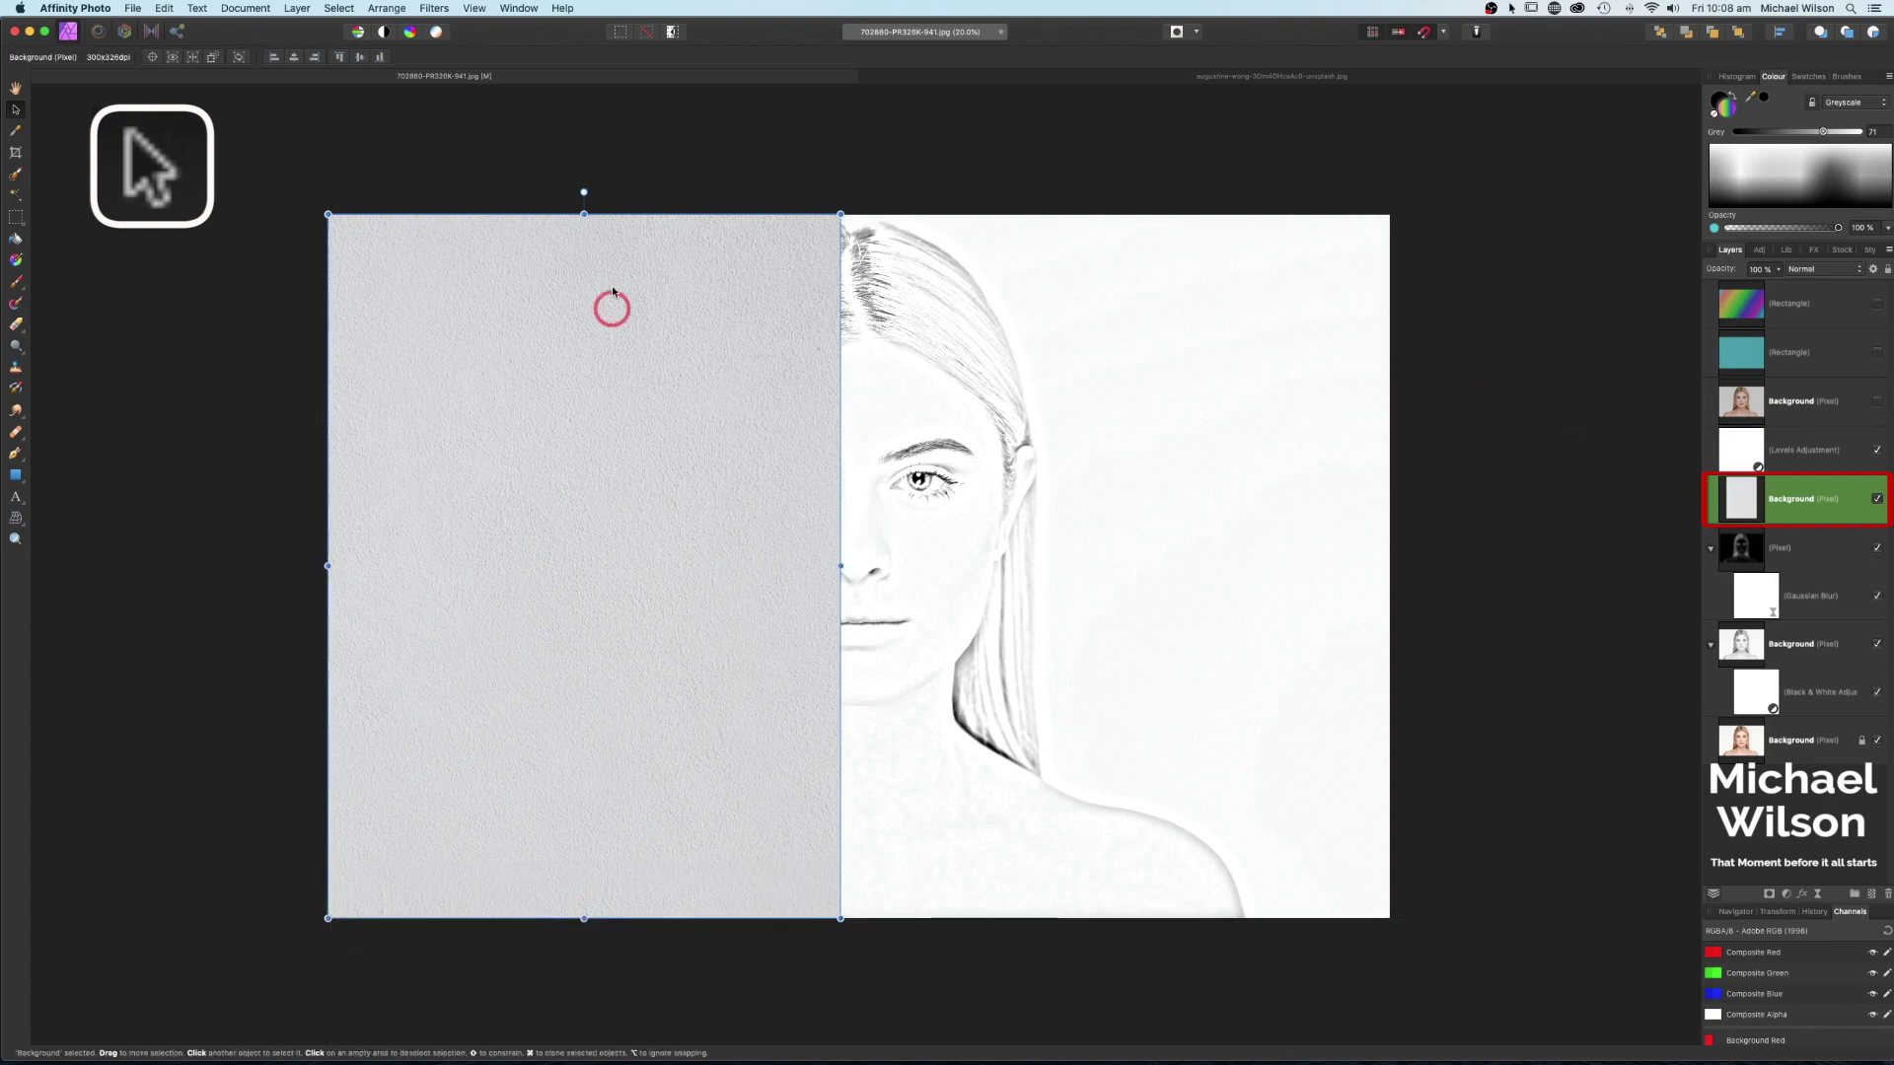
{"action": "left_click_drag", "start_coordinate": [839, 566], "coordinate": [1390, 589]}
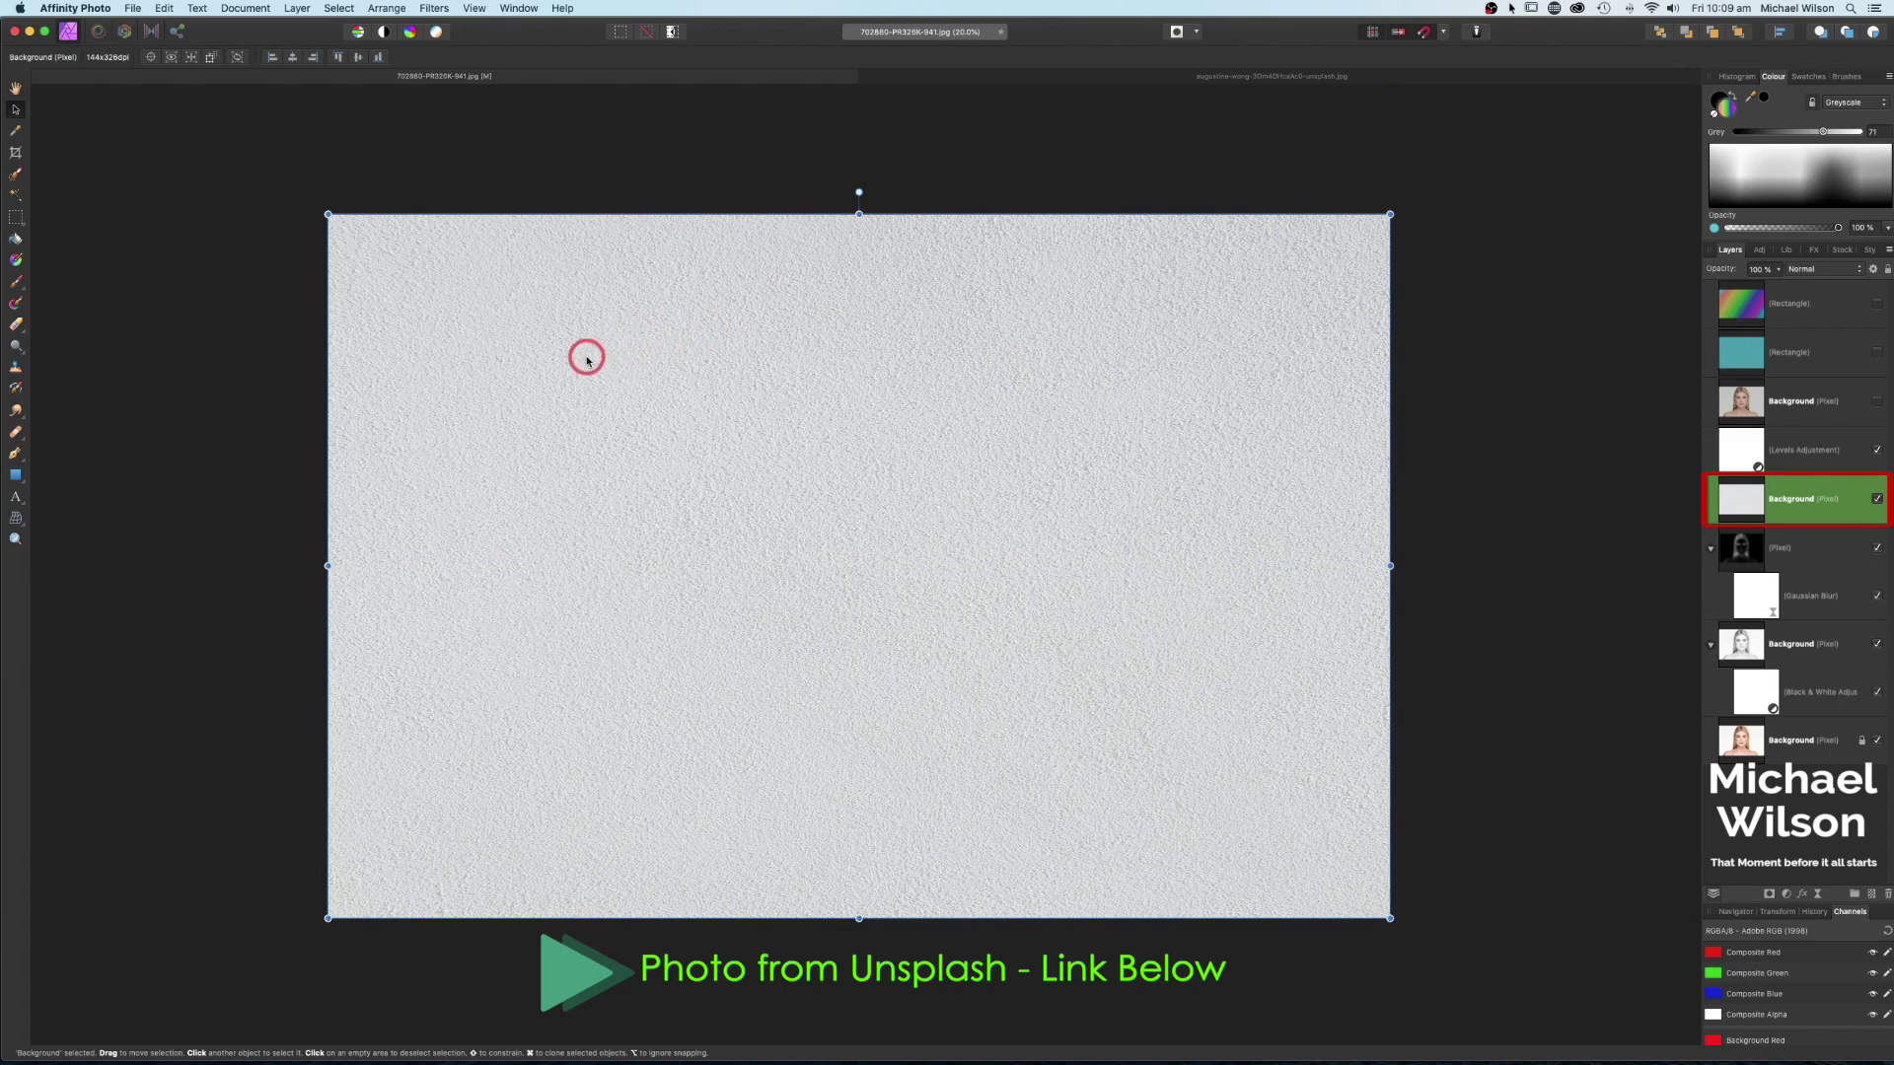
- Move the texture layer to the top of the layer stack and set its blend mode to Multiply
{"action": "left_click_drag", "start_coordinate": [1798, 498], "coordinate": [1787, 294]}
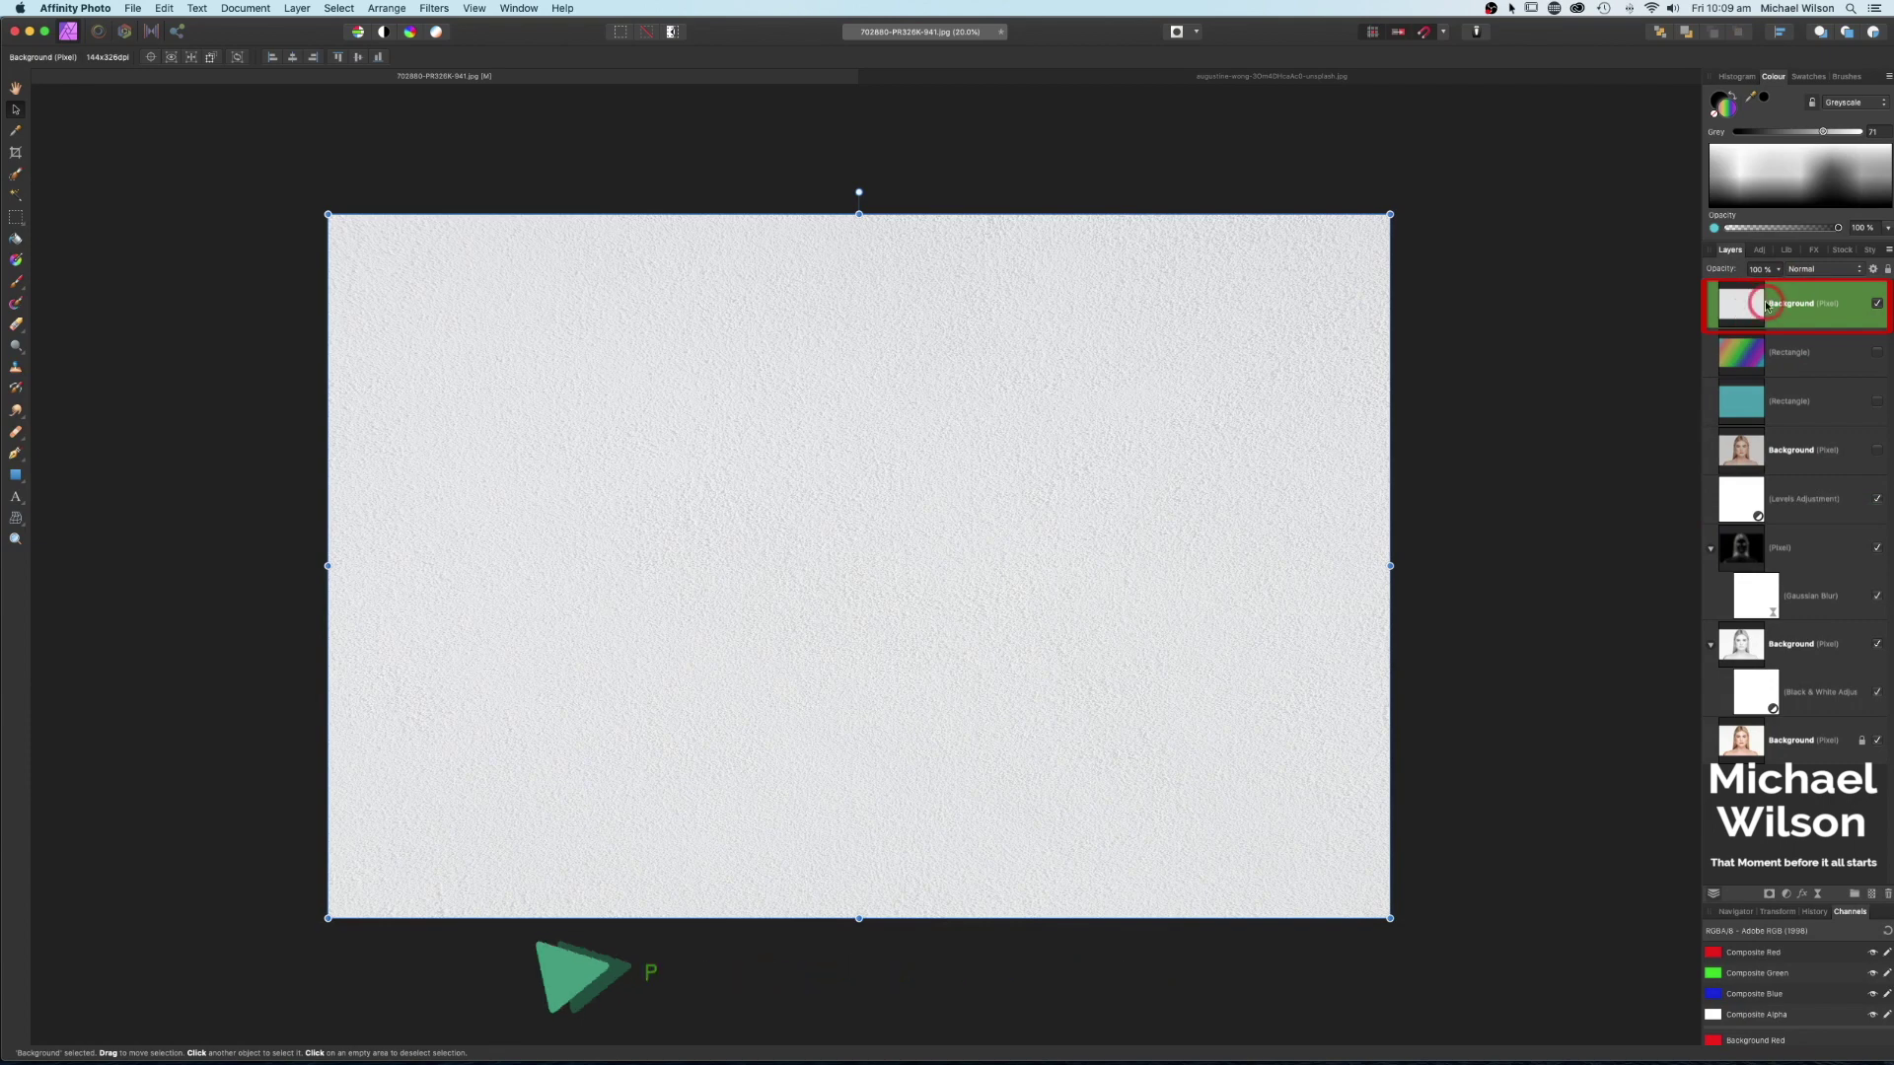
{"action": "left_click", "coordinate": [1813, 271]}
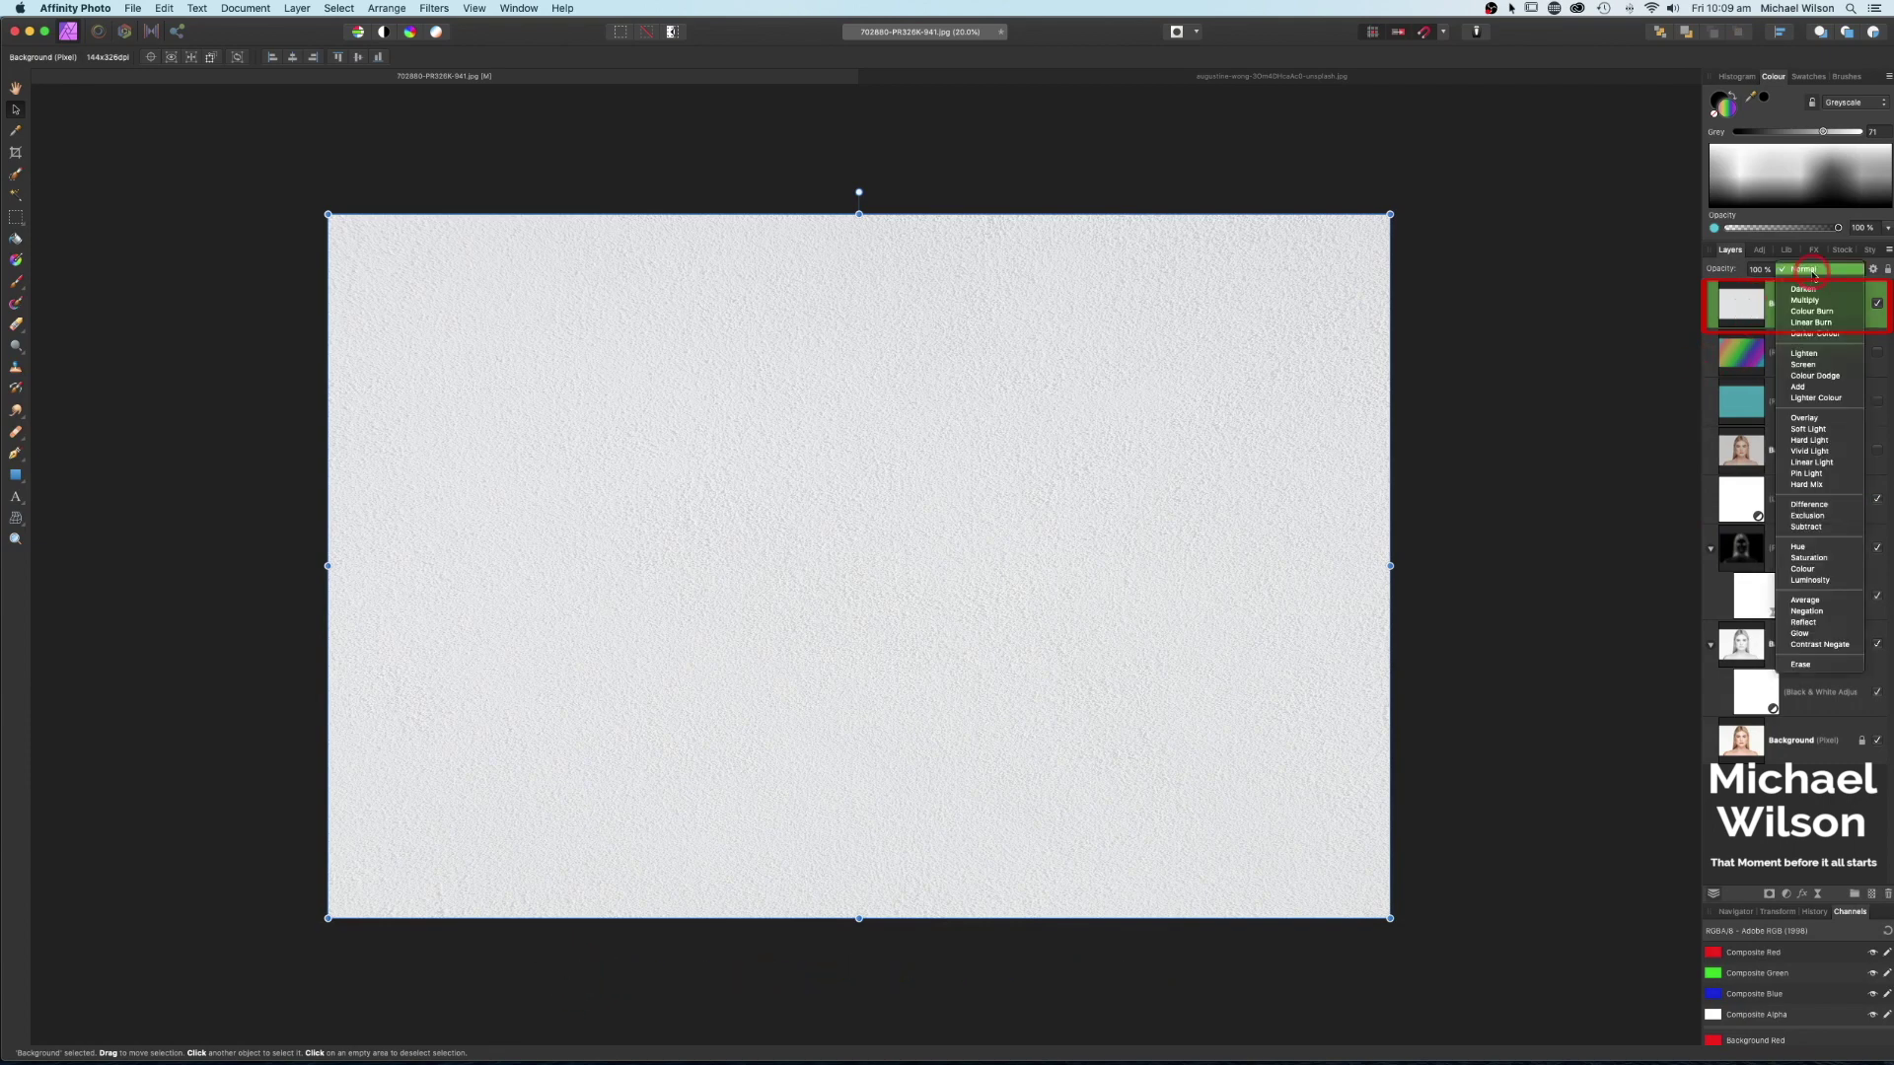
{"action": "left_click", "coordinate": [1804, 300]}
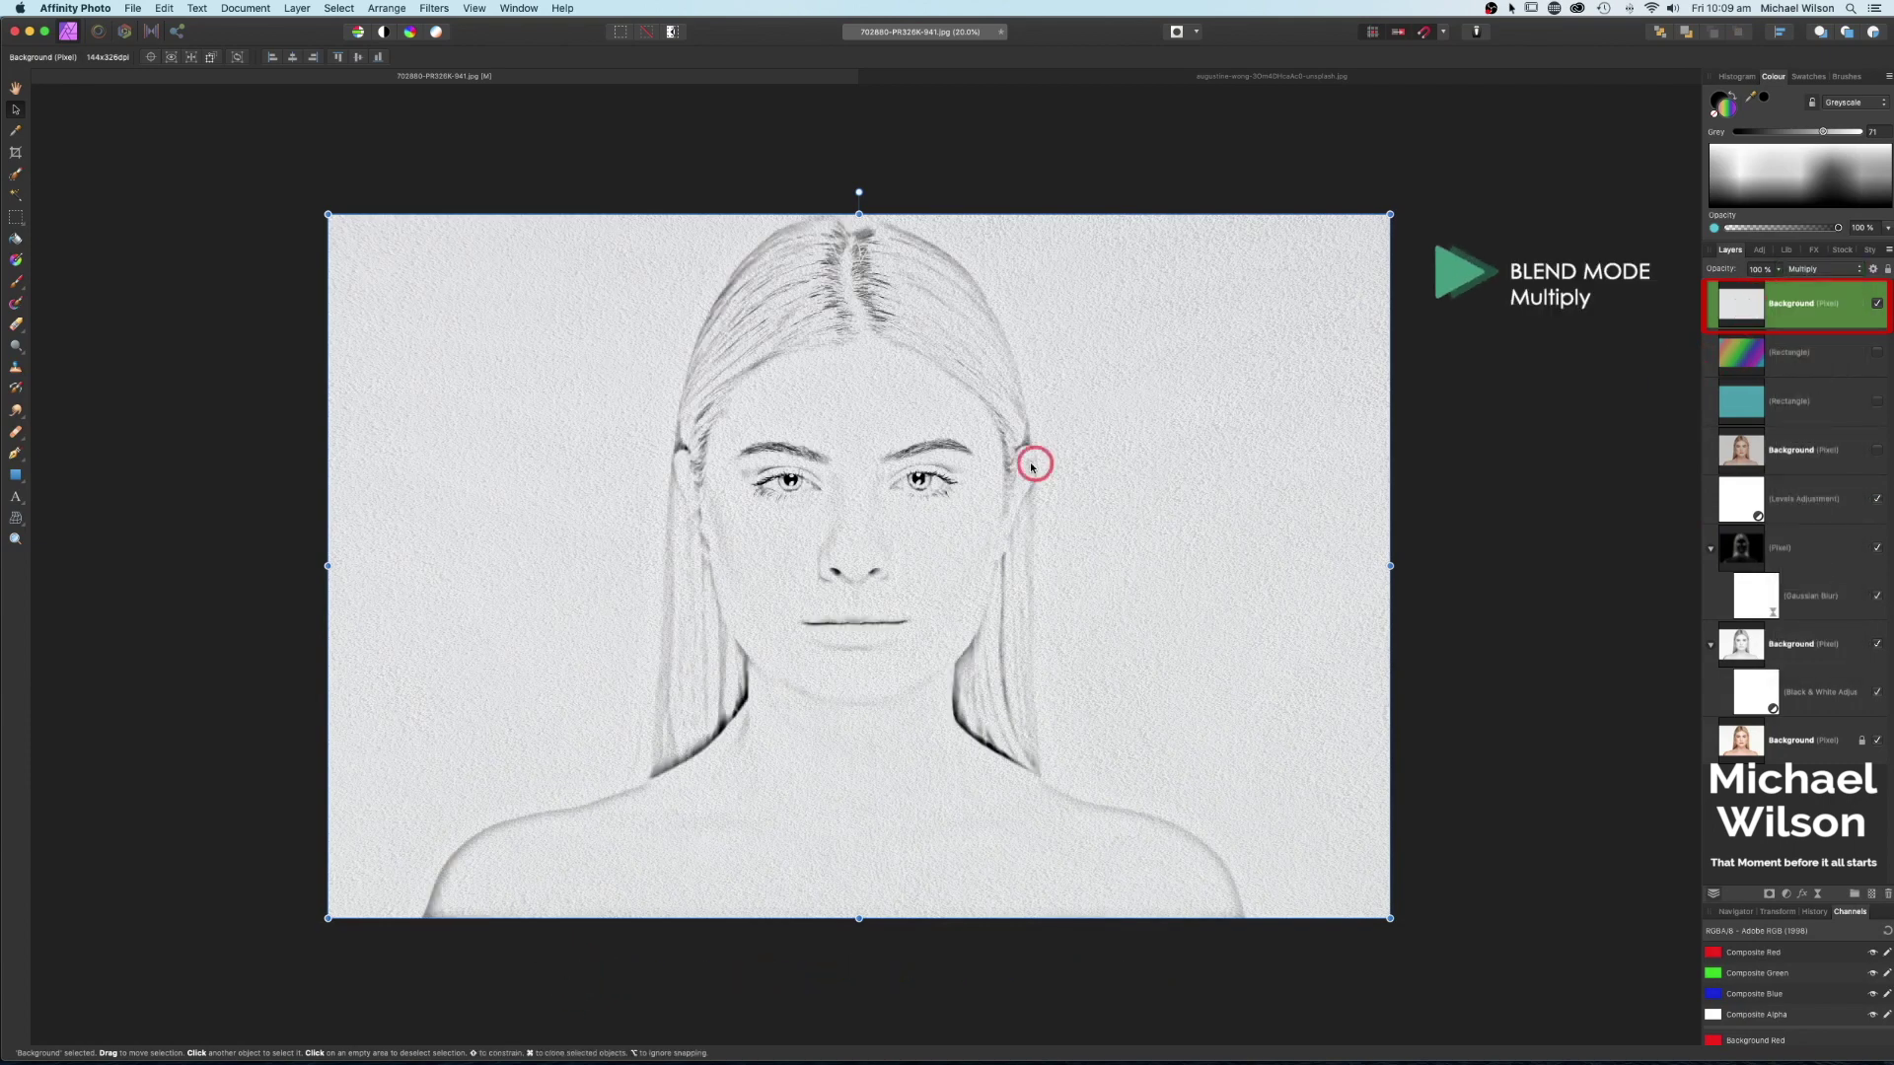